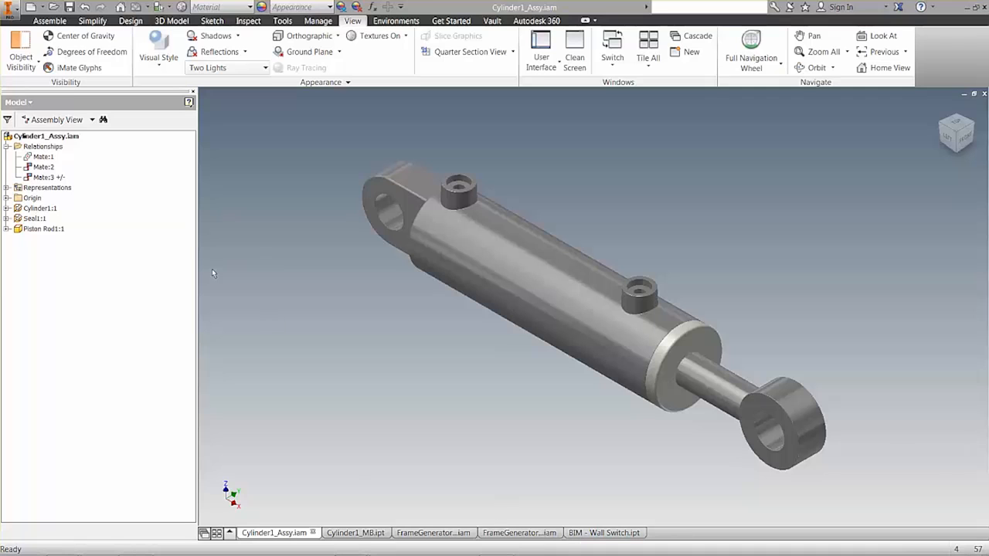
# Highlight the cylinder, seal and piston rod components of the assembly one after another, and clear the selection.
pyautogui.click(45, 208)
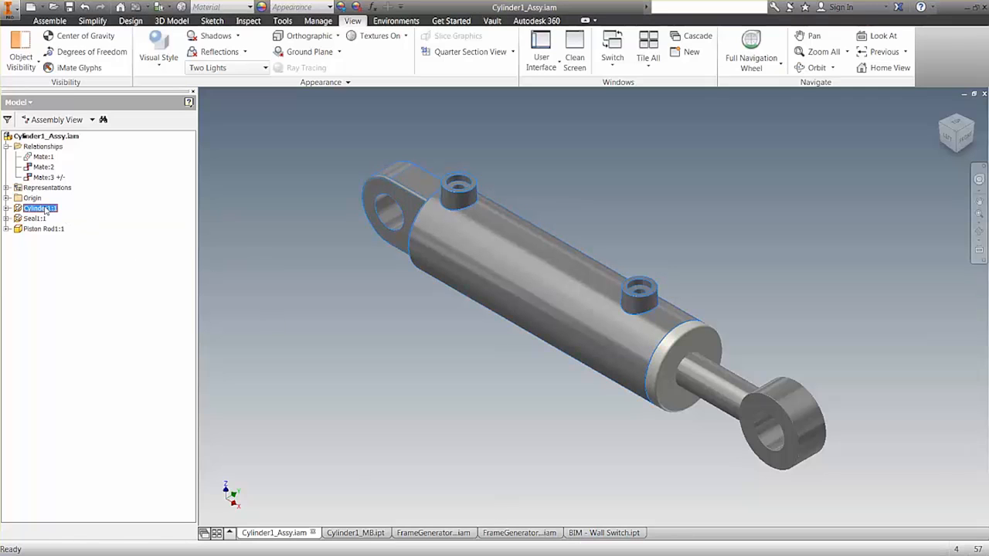
pyautogui.click(37, 219)
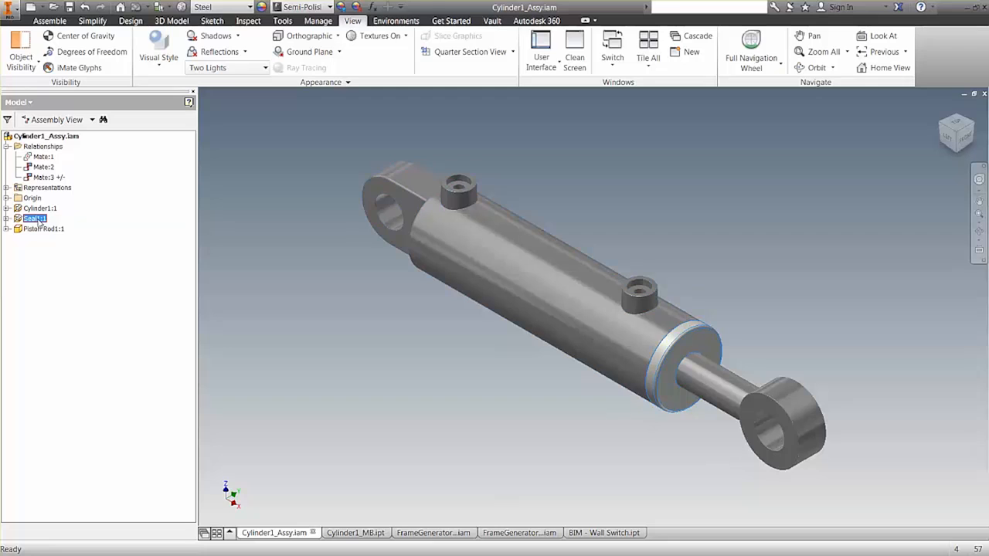
pyautogui.click(39, 228)
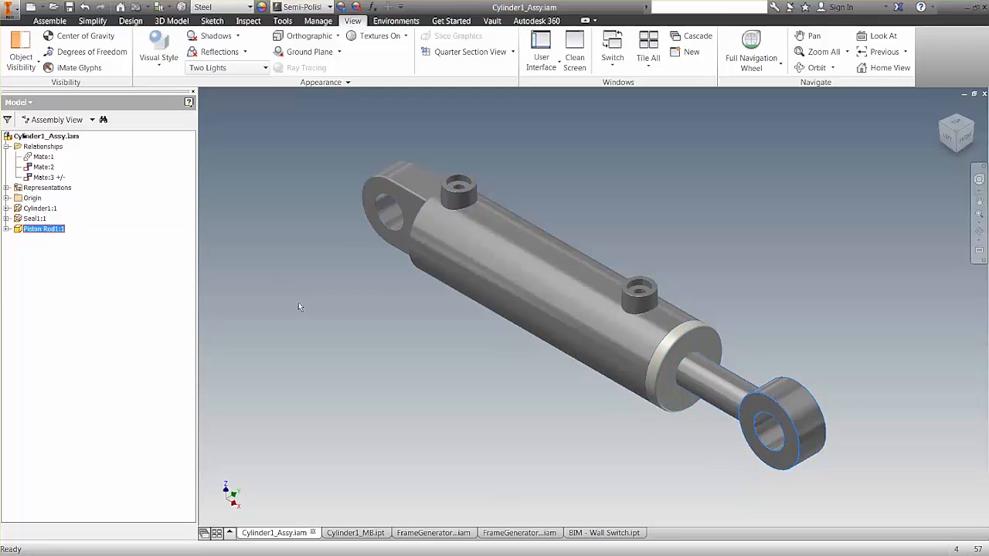
pyautogui.click(298, 293)
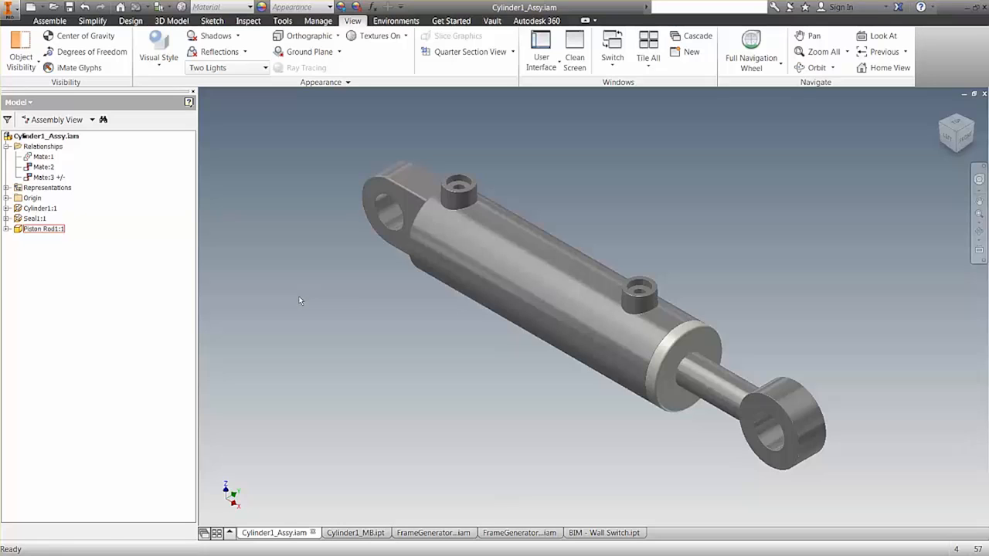
# Set the Stroke user parameter to 400 mm in Cylinder1_MB.ipt, and update both the part and Cylinder1_Assy.iam.
pyautogui.click(338, 533)
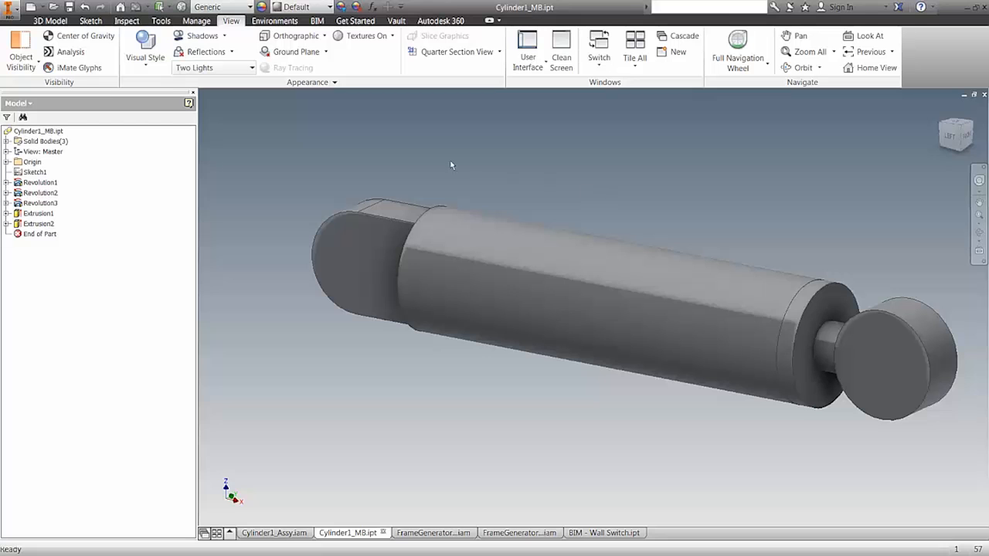
pyautogui.click(372, 6)
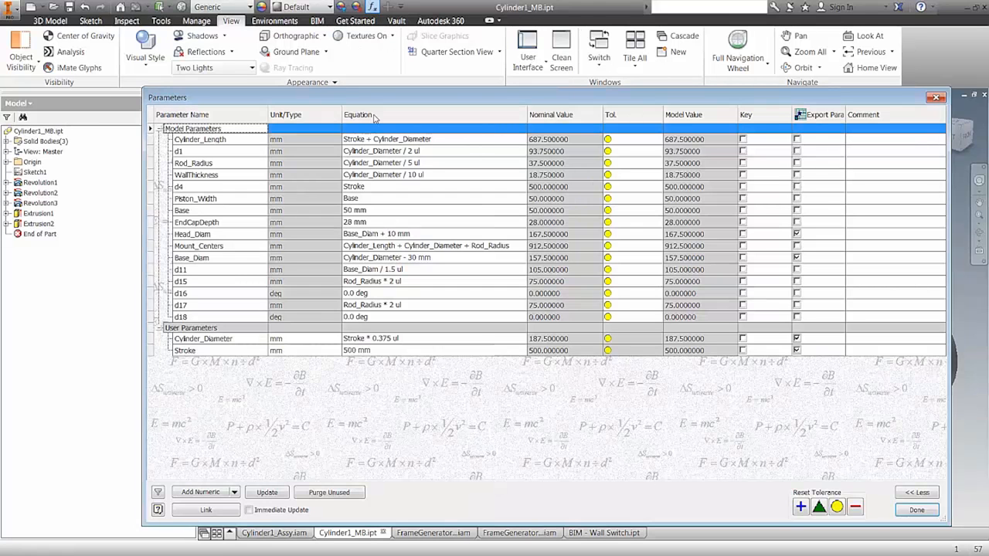
pyautogui.click(352, 350)
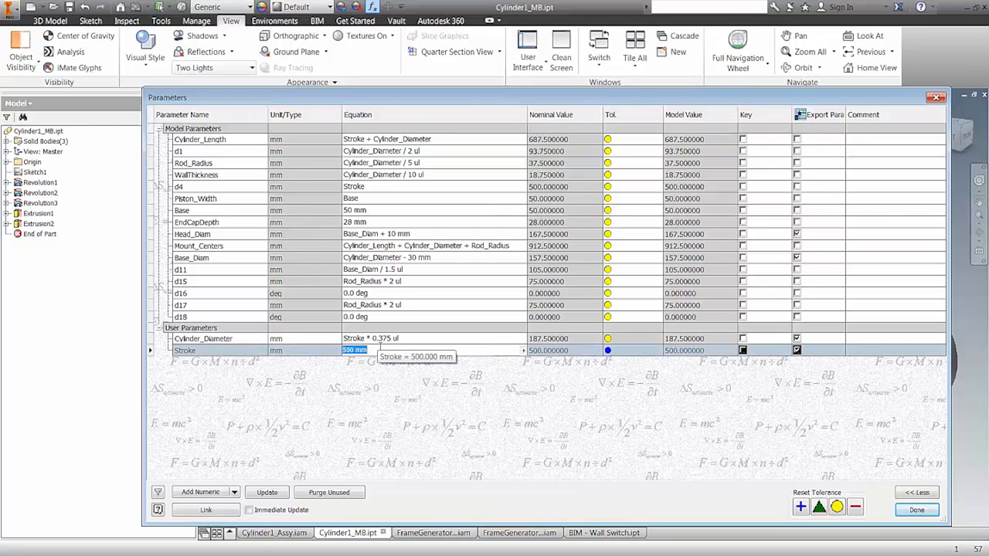
pyautogui.write('400')
pyautogui.press('Return')
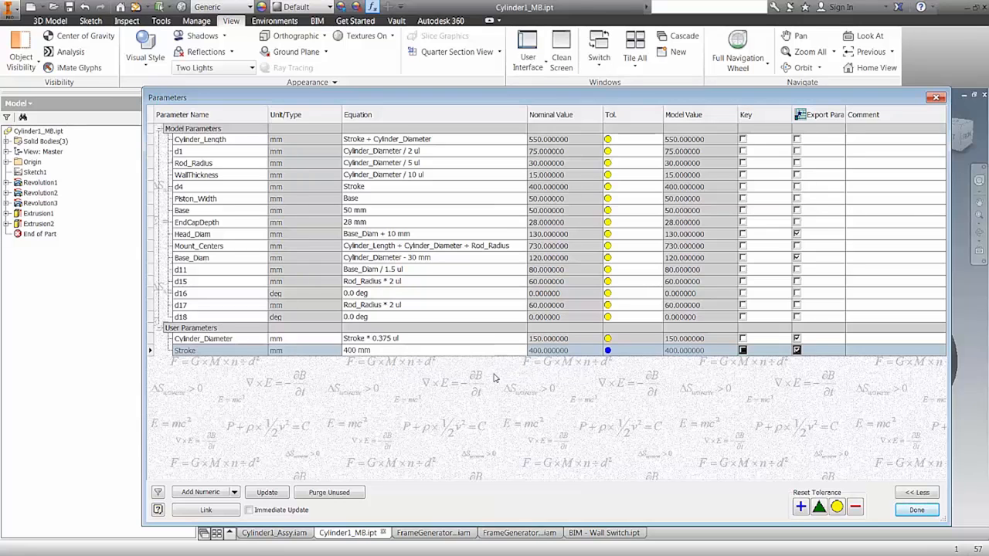
pyautogui.click(916, 510)
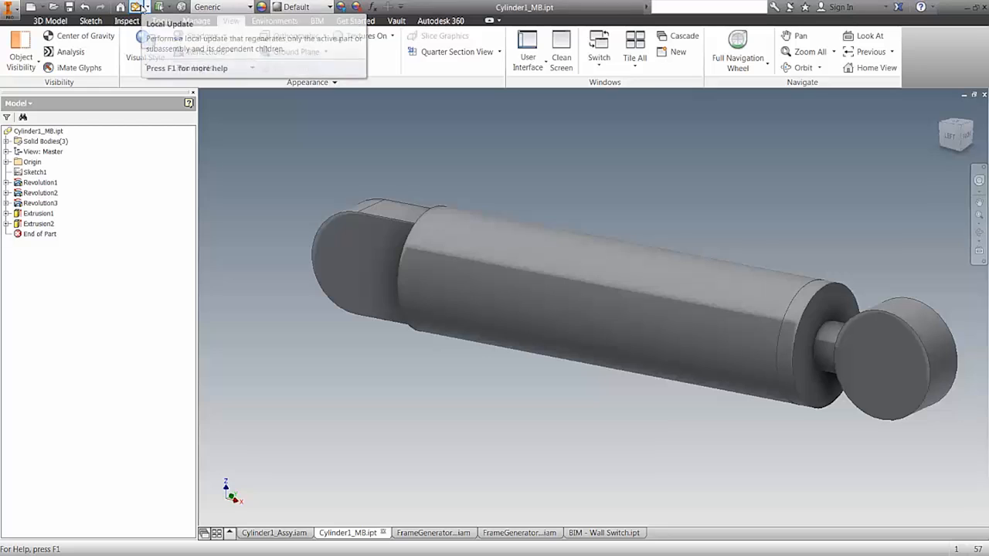
pyautogui.click(137, 7)
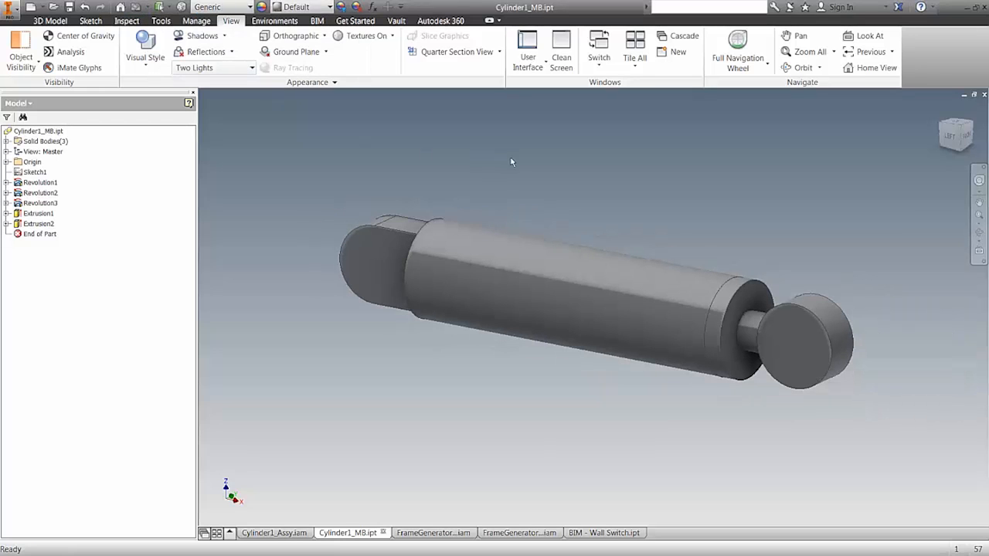
pyautogui.click(272, 533)
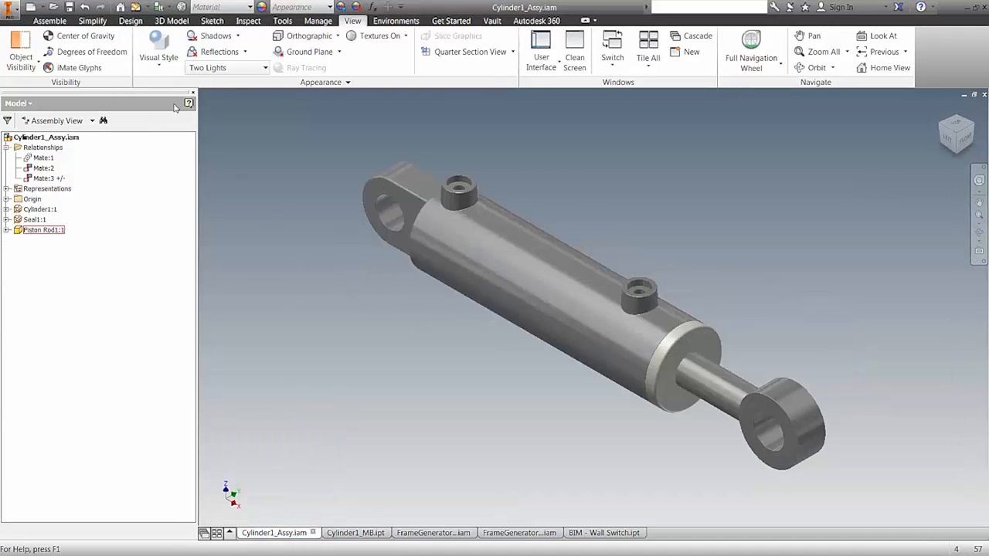
pyautogui.click(135, 8)
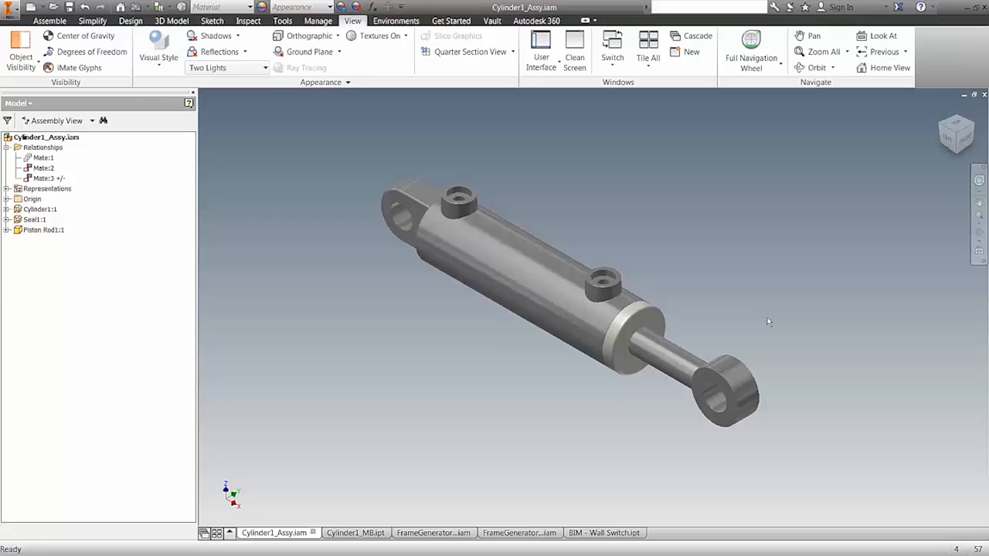
# Highlight the Mate:1 relationship, and slide the piston rod inward until its eye sits close to the seal.
pyautogui.click(42, 157)
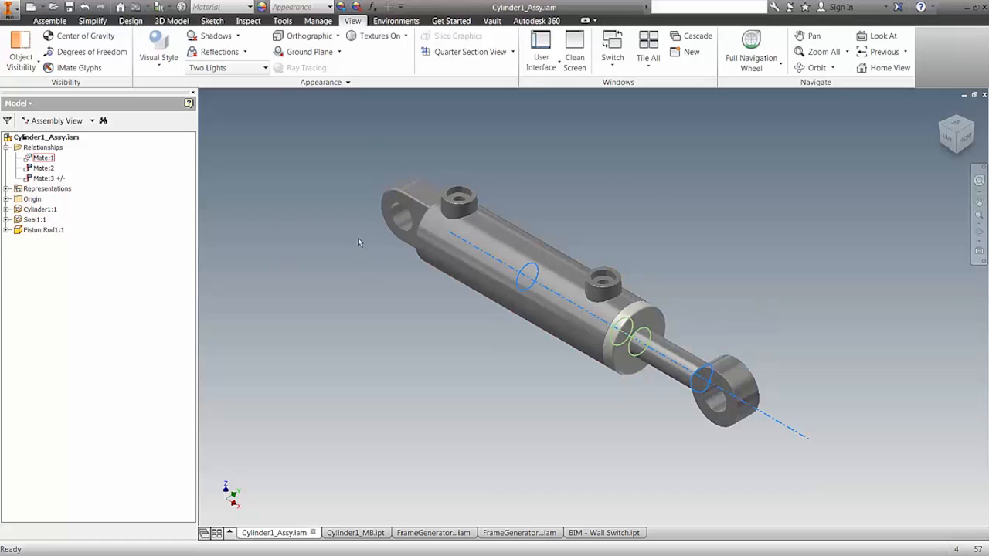
pyautogui.click(489, 366)
pyautogui.moveTo(725, 402); pyautogui.dragTo(661, 195)
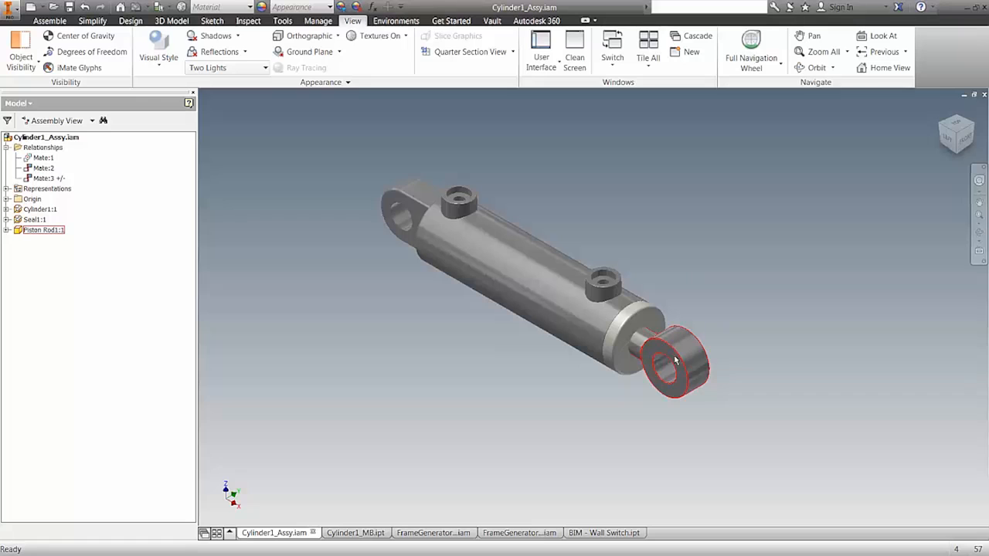
pyautogui.moveTo(661, 357); pyautogui.dragTo(640, 325)
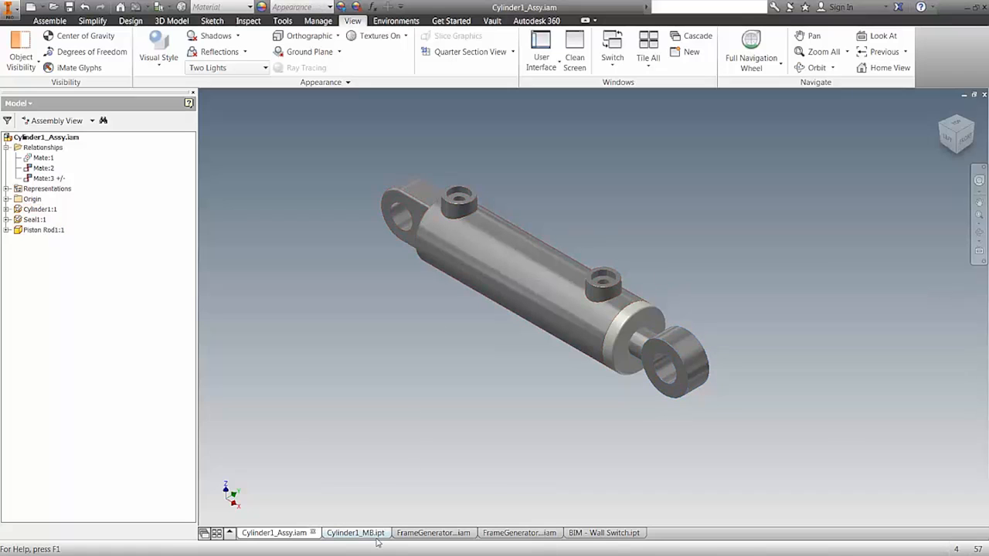
# Compare the Stroke parameter in Cylinder1_MB.ipt with the linked Stroke parameters in Cylinder1_Assy.iam.
pyautogui.click(346, 533)
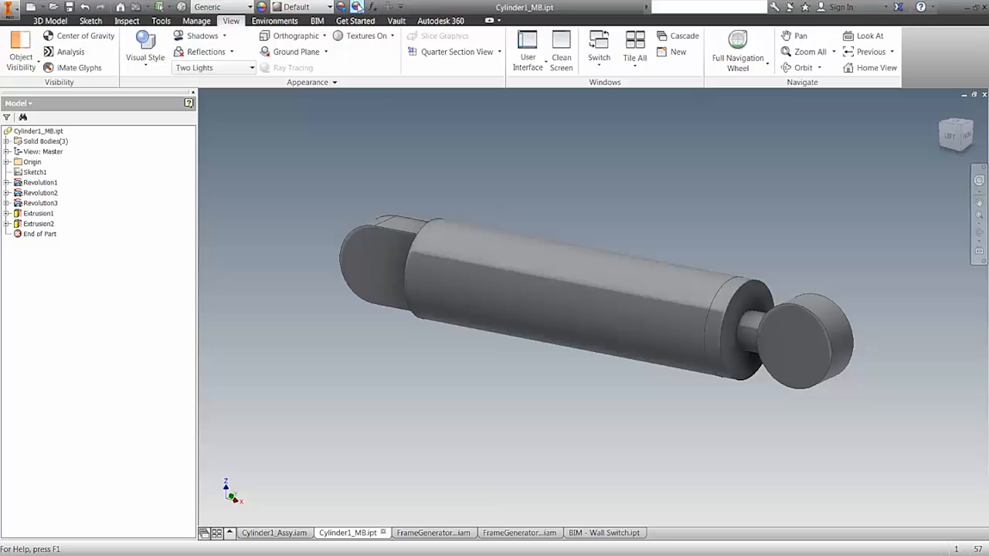
pyautogui.click(370, 8)
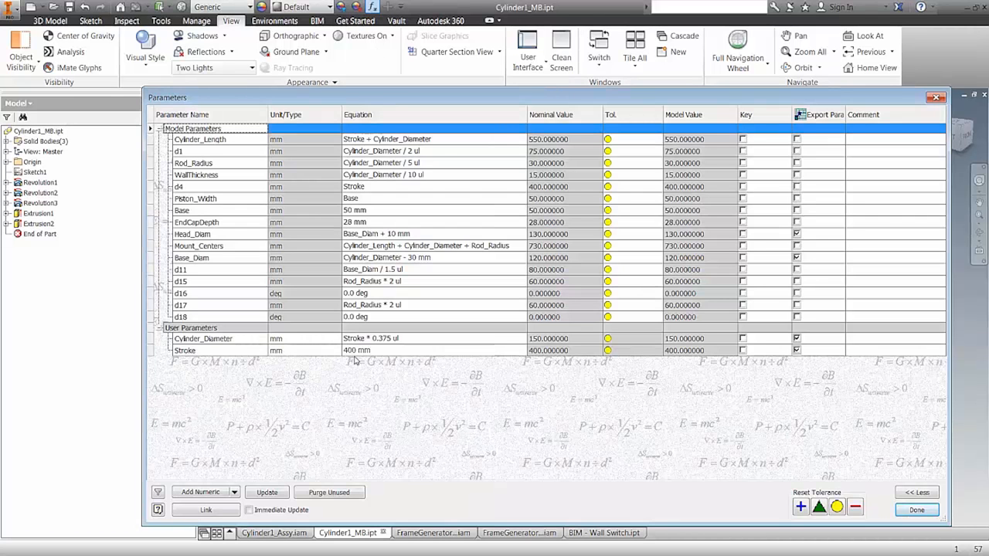
pyautogui.click(917, 510)
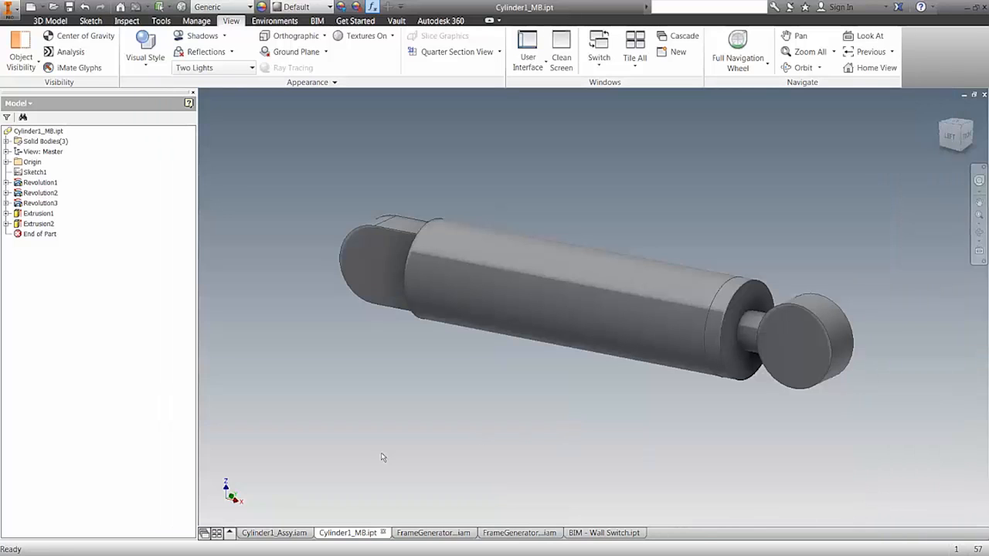
pyautogui.click(289, 534)
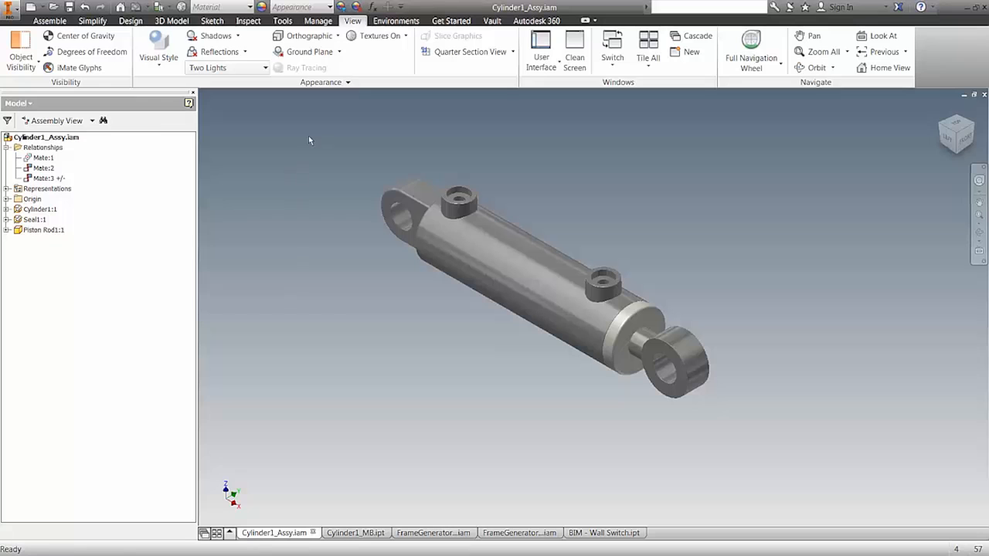
pyautogui.click(372, 7)
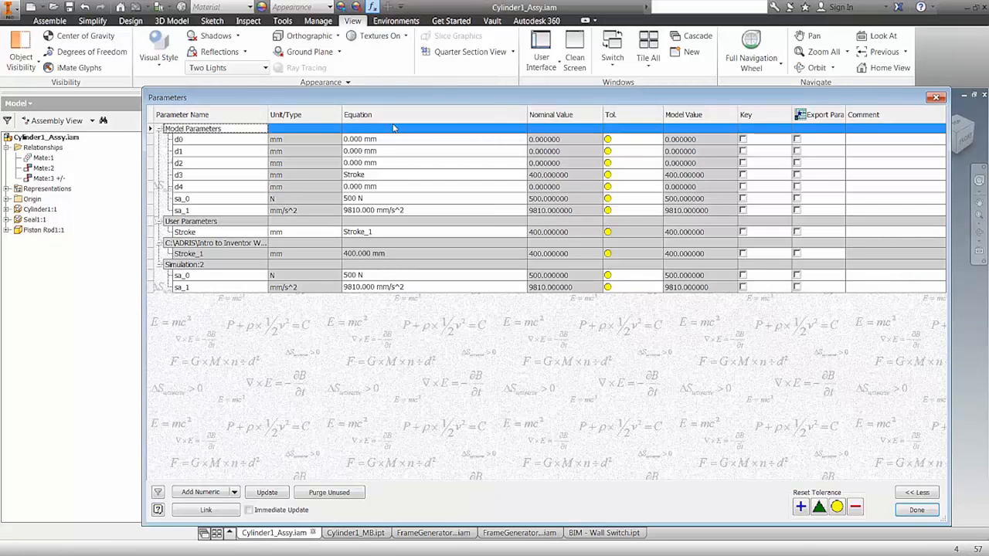
pyautogui.moveTo(187, 254); pyautogui.dragTo(194, 259)
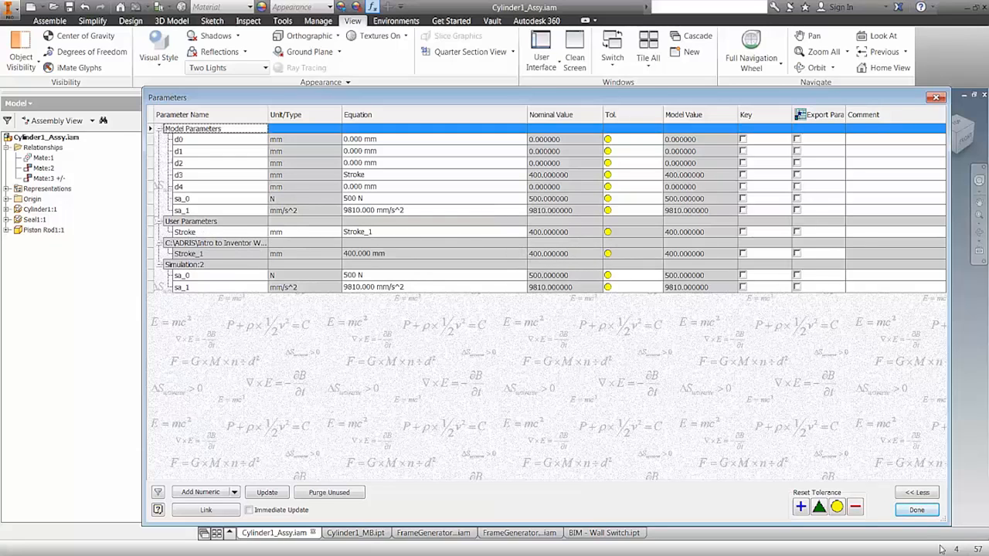
pyautogui.click(916, 510)
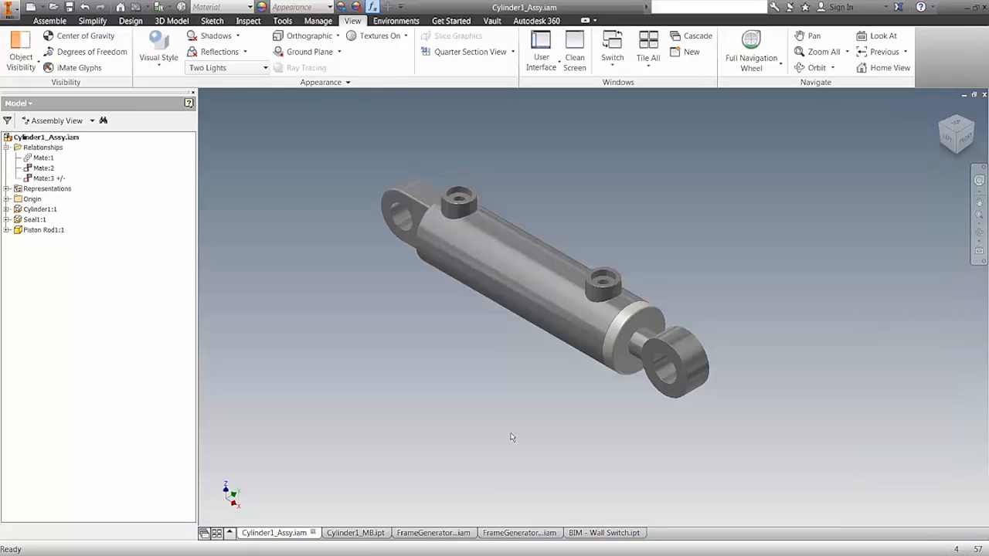
# Set the Stroke user parameter to 450 mm in Cylinder1_MB.ipt, and update both the part and the cylinder assembly.
pyautogui.click(356, 539)
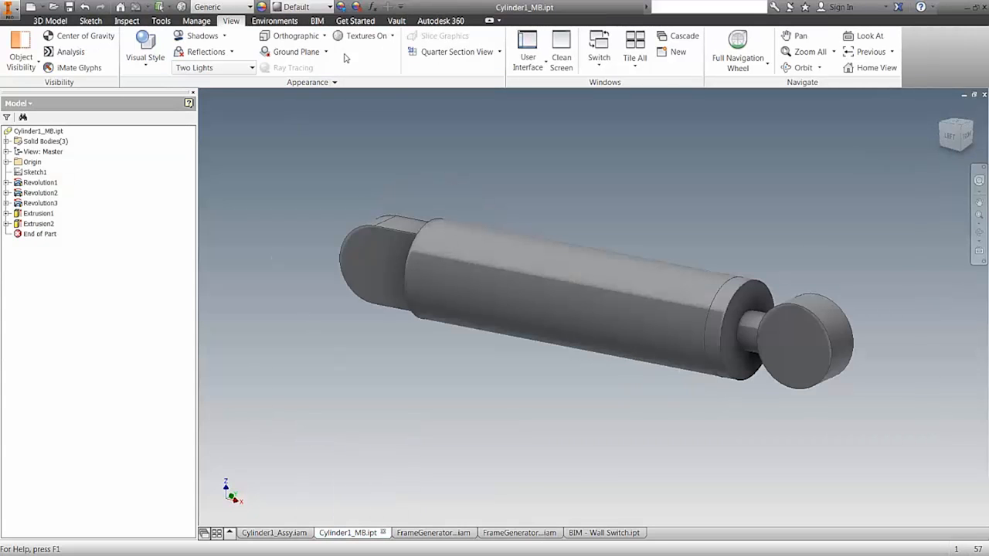
pyautogui.click(372, 6)
pyautogui.click(406, 351)
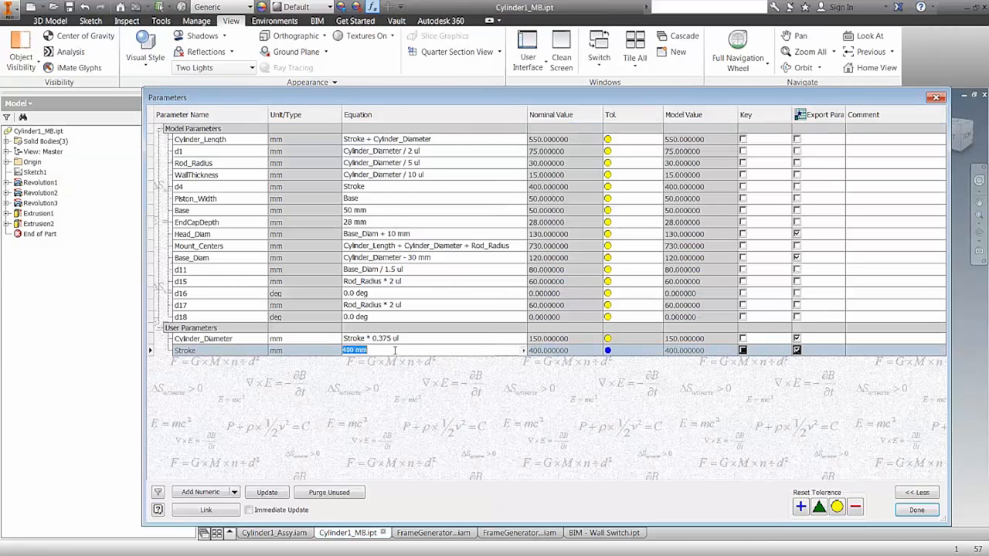
pyautogui.write('450')
pyautogui.press('Return')
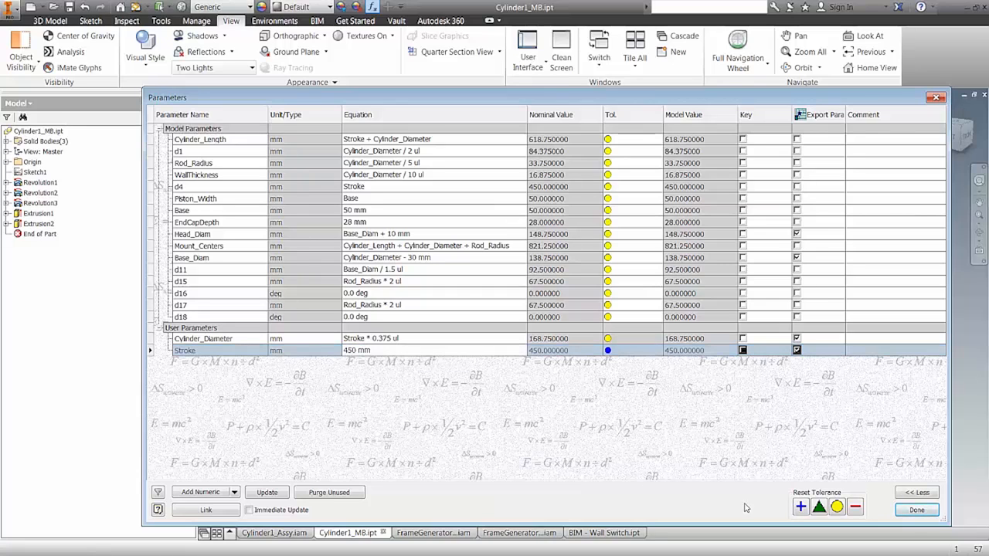
pyautogui.click(915, 511)
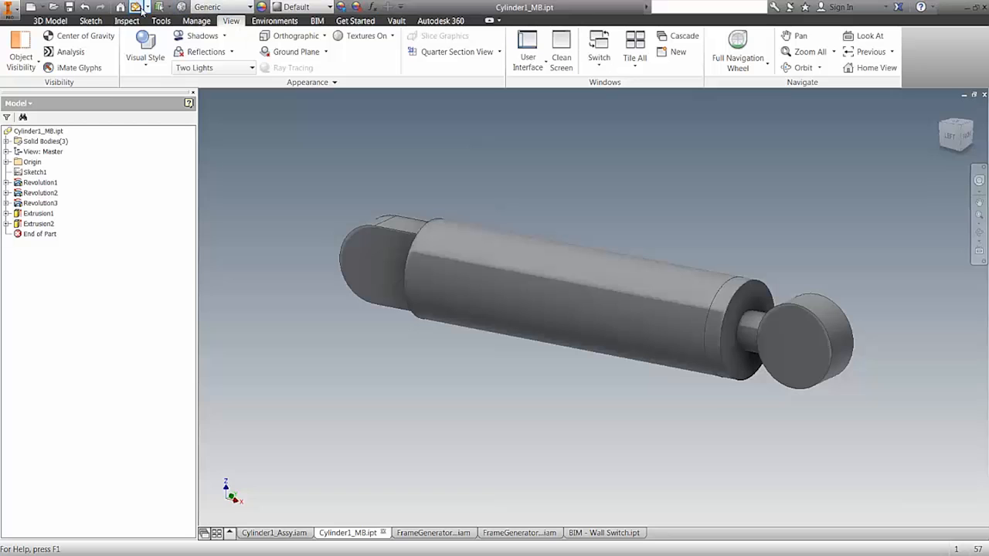
pyautogui.click(139, 8)
pyautogui.click(285, 532)
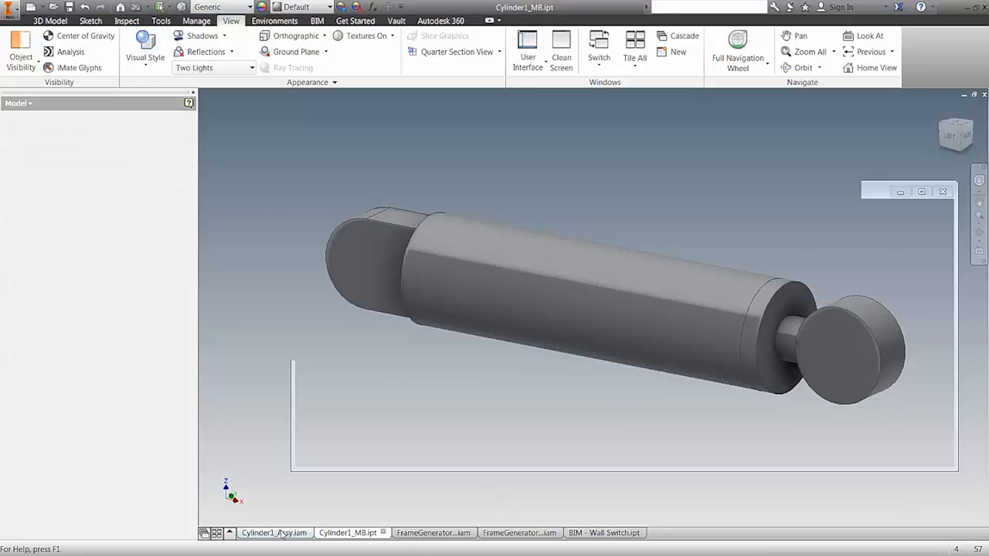
pyautogui.click(139, 7)
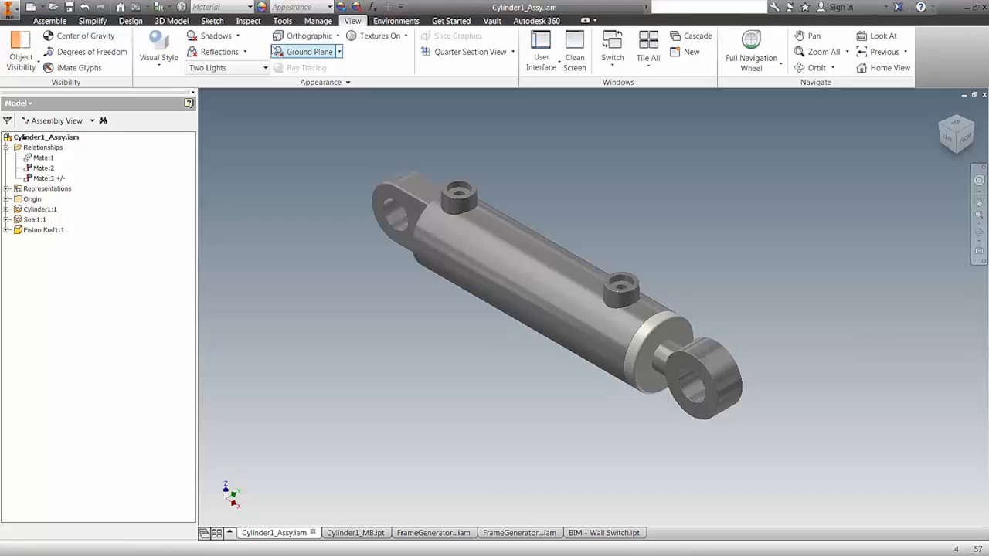
# Check the assembly's linked Stroke parameters, and highlight the cylinder, seal and piston rod components in turn.
pyautogui.click(372, 6)
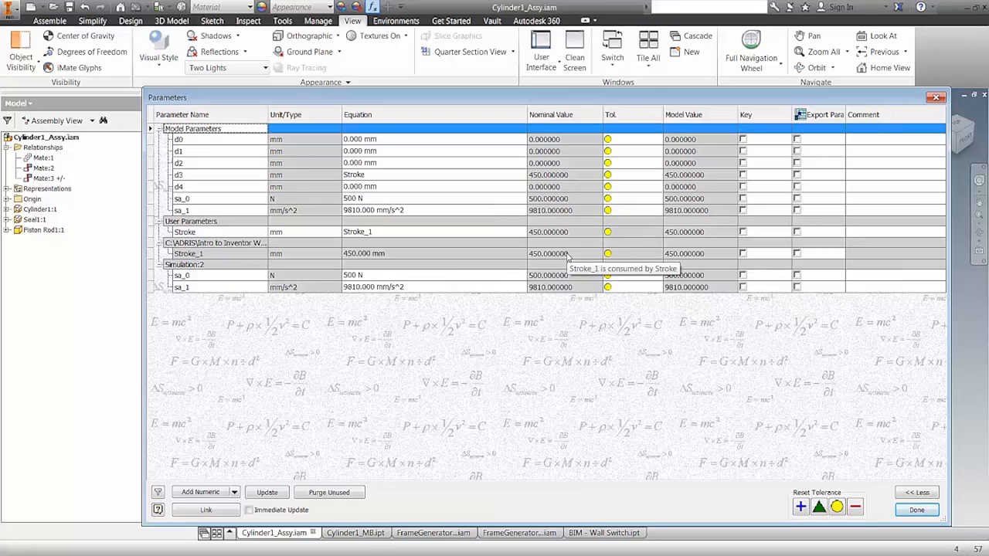
pyautogui.click(916, 510)
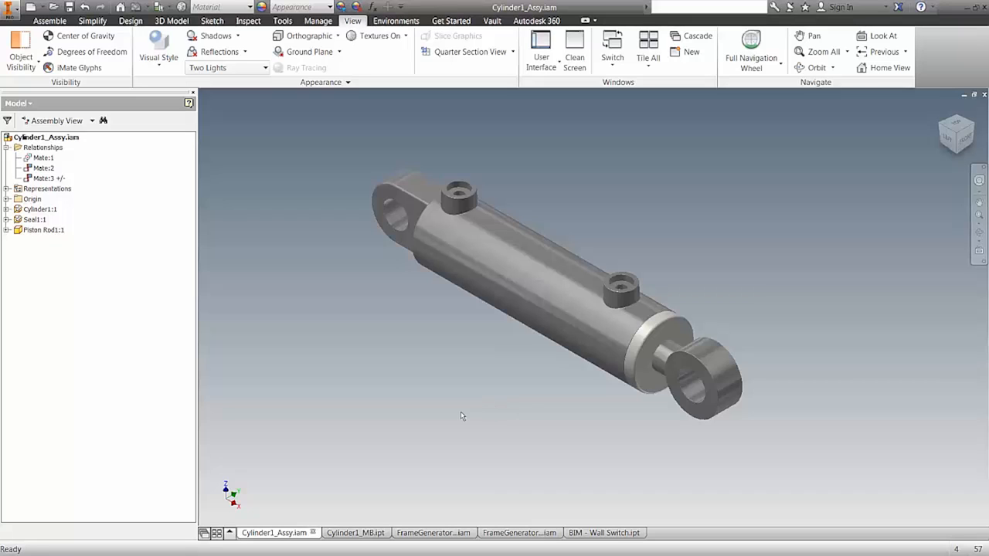
pyautogui.click(33, 209)
pyautogui.click(34, 219)
pyautogui.click(39, 230)
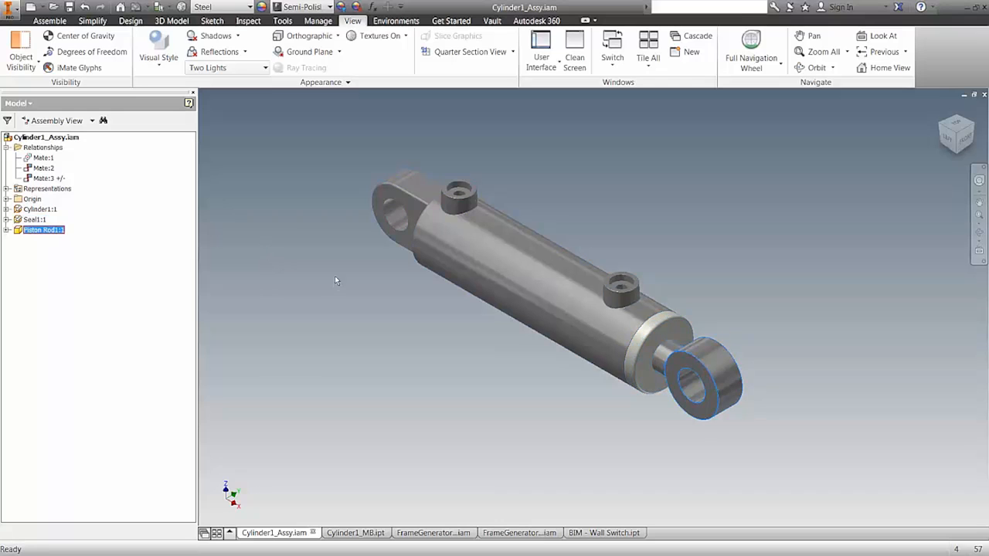
pyautogui.click(315, 260)
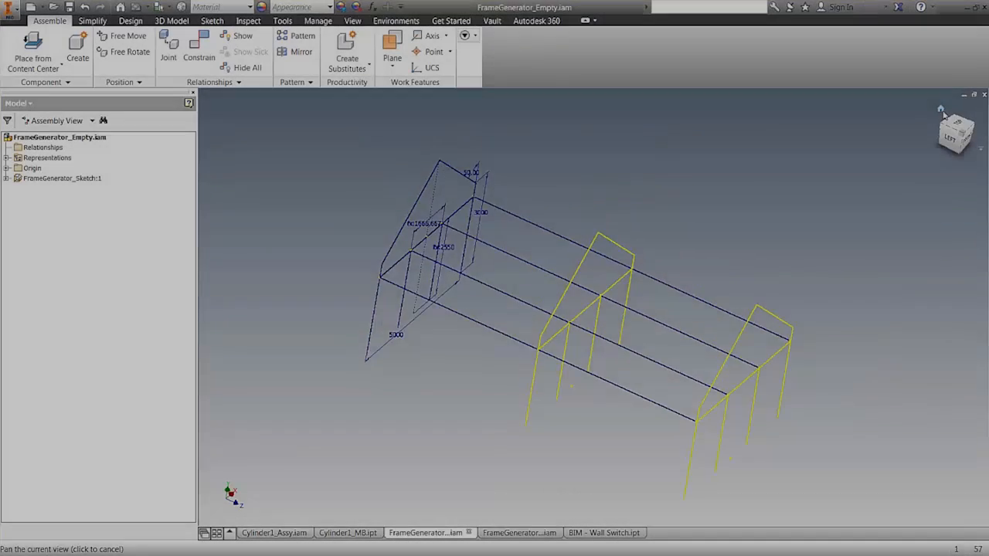
# Bring up the frame design tools in FrameGenerator_Empty.iam and highlight the FrameGenerator_Sketch component in the home view.
pyautogui.click(941, 110)
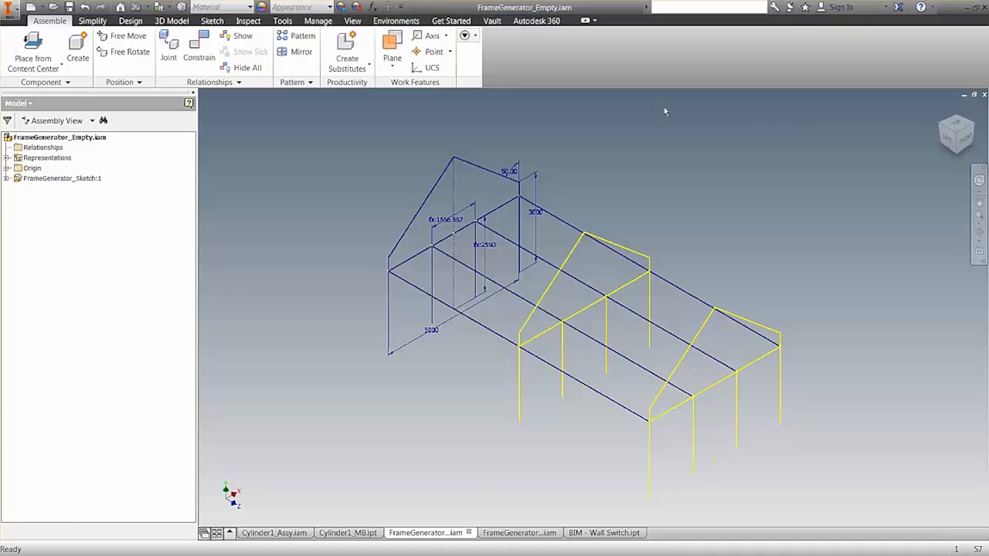
pyautogui.click(131, 22)
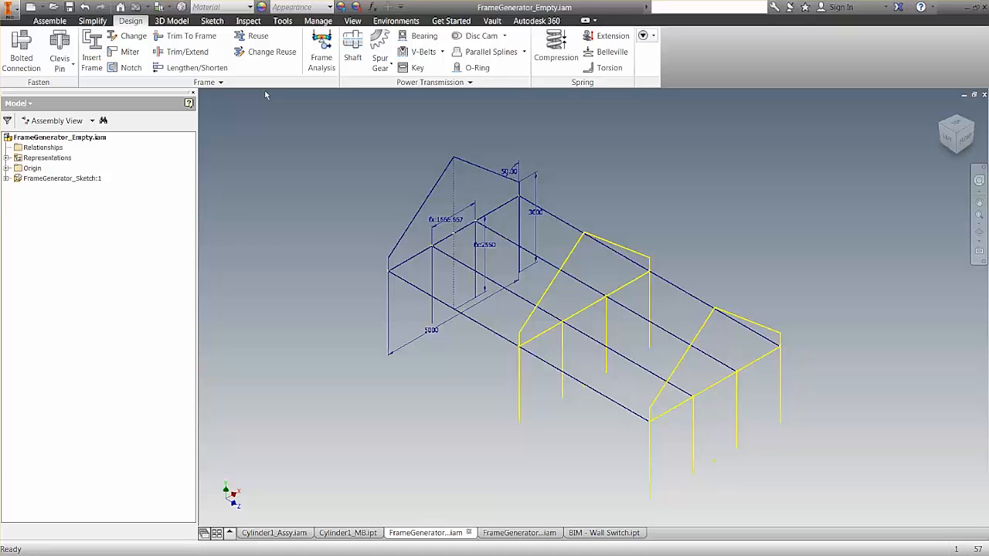
pyautogui.click(29, 179)
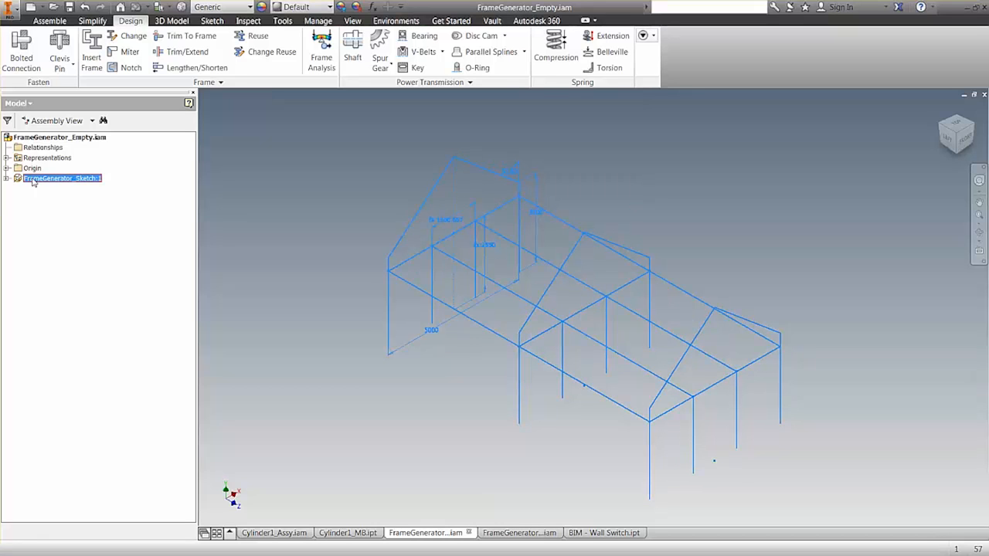
# Highlight the top-level FrameGenerator_Empty.iam assembly, and clear the selection.
pyautogui.click(251, 216)
pyautogui.click(54, 137)
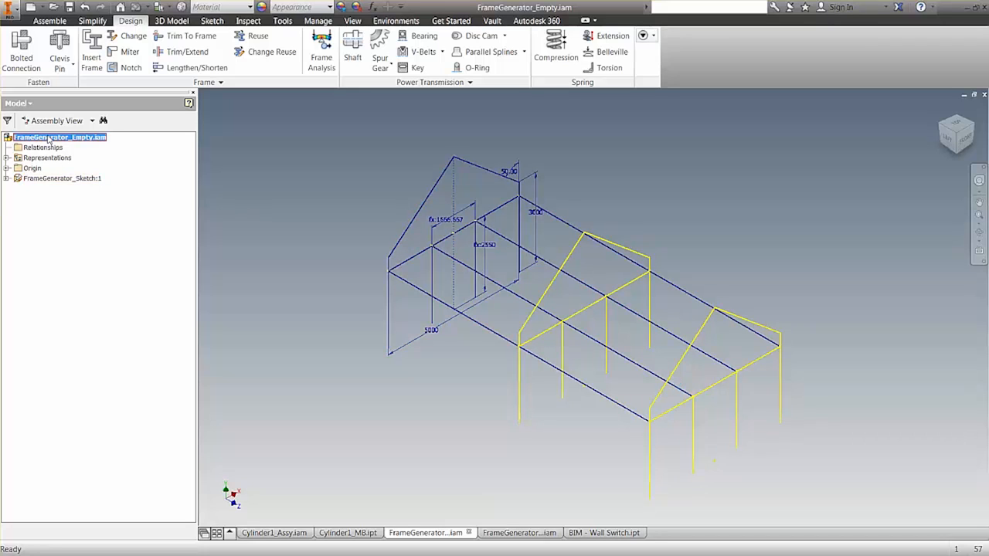
pyautogui.click(246, 139)
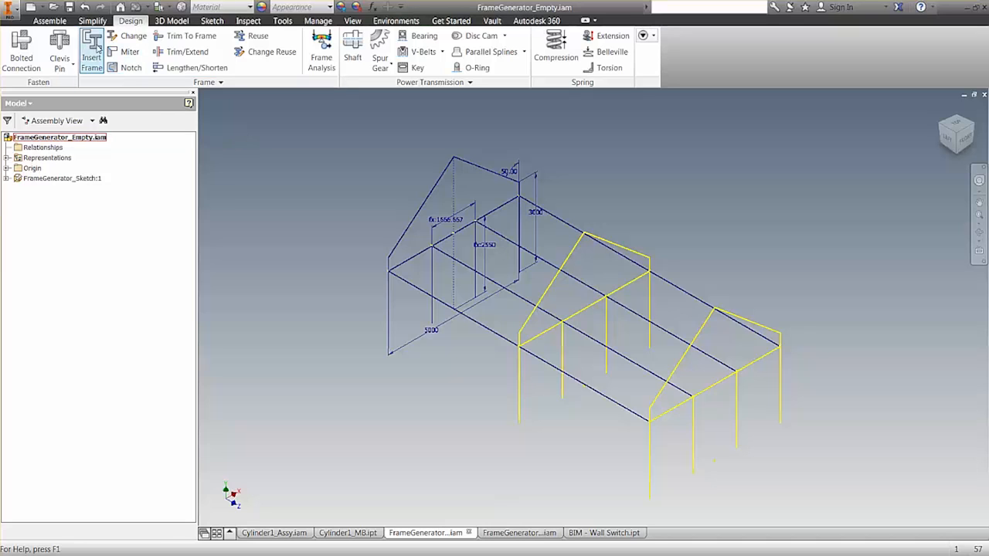
# Start an Insert Frame operation, and select the two outer column lines and two rafter lines of the front gable.
pyautogui.click(91, 47)
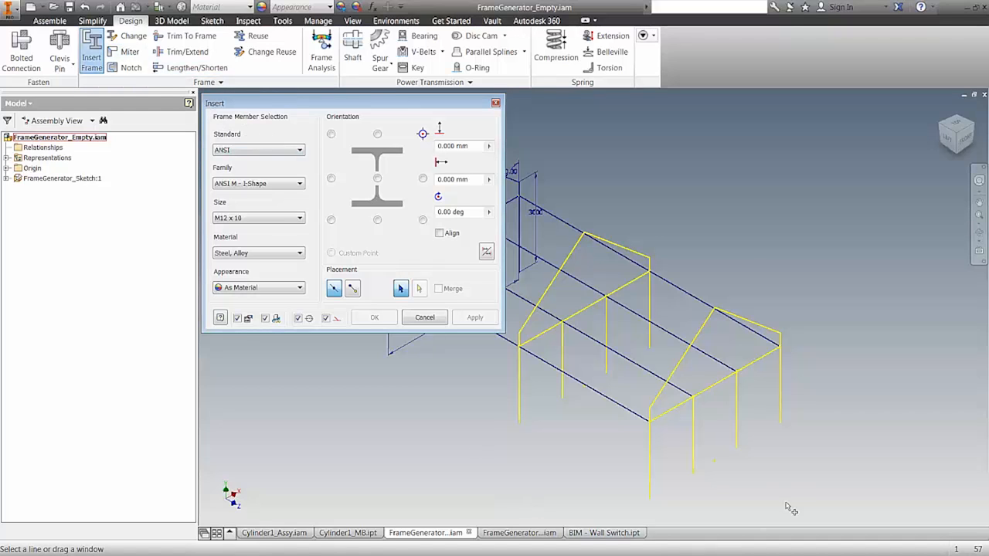
pyautogui.scroll(3, 796, 499)
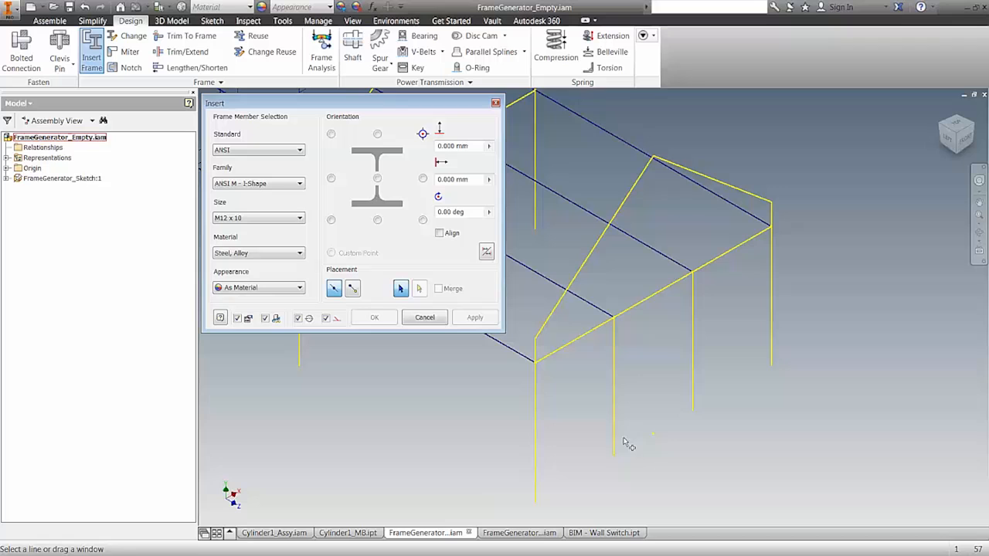
pyautogui.click(538, 398)
pyautogui.click(591, 270)
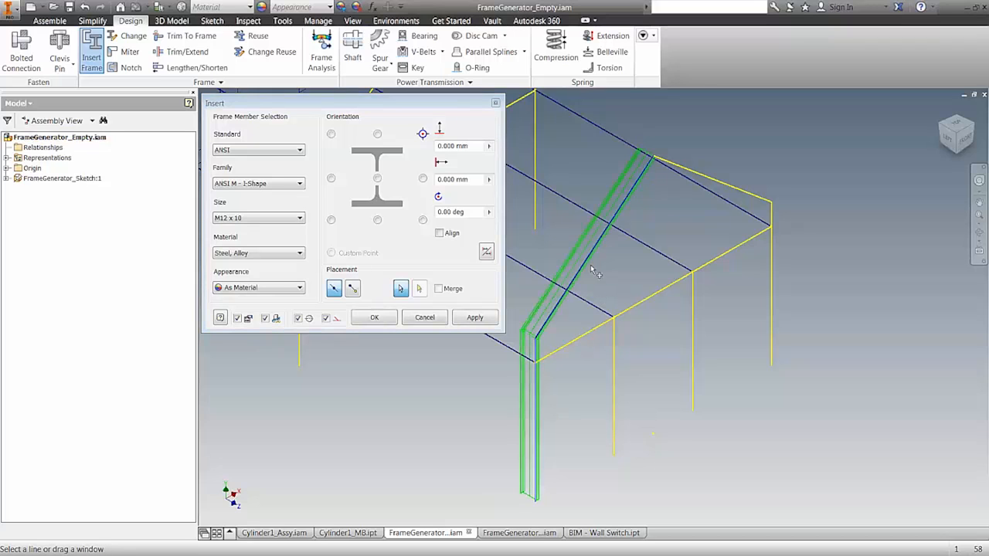
pyautogui.click(712, 181)
pyautogui.click(771, 283)
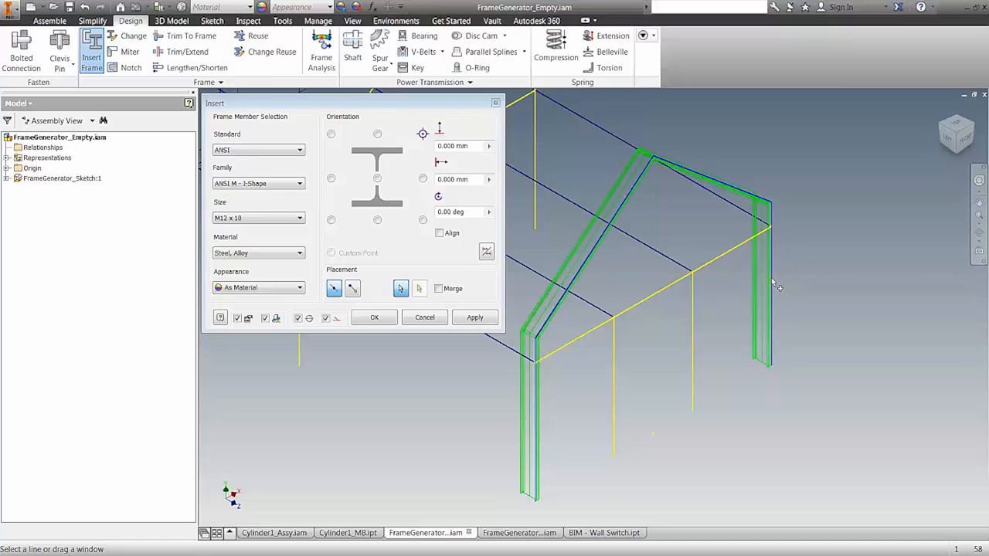
# Review the member standards, families, sizes and materials, keeping ANSI, ANSI M - I-Shape, M12 x 10 and Steel, Alloy.
pyautogui.click(261, 152)
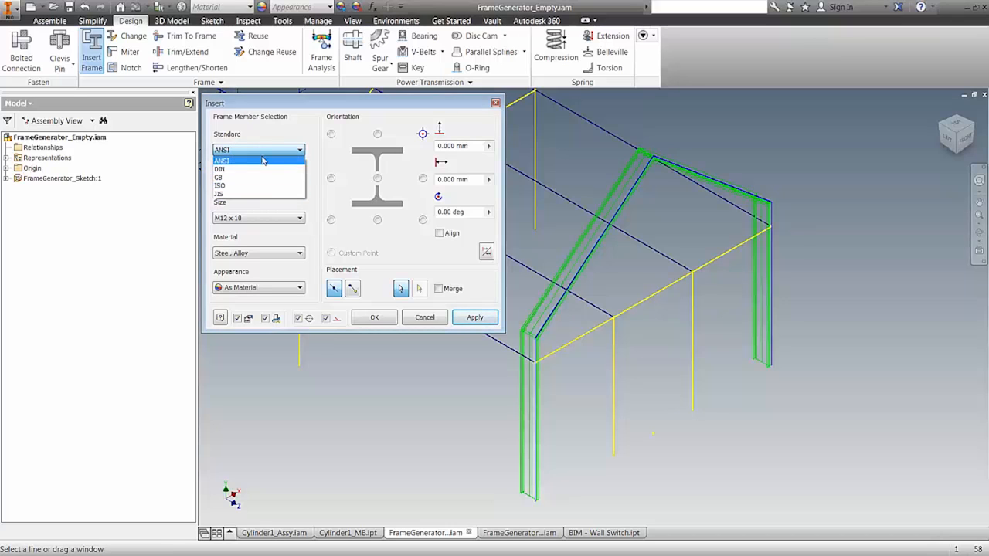
pyautogui.click(261, 160)
pyautogui.click(263, 184)
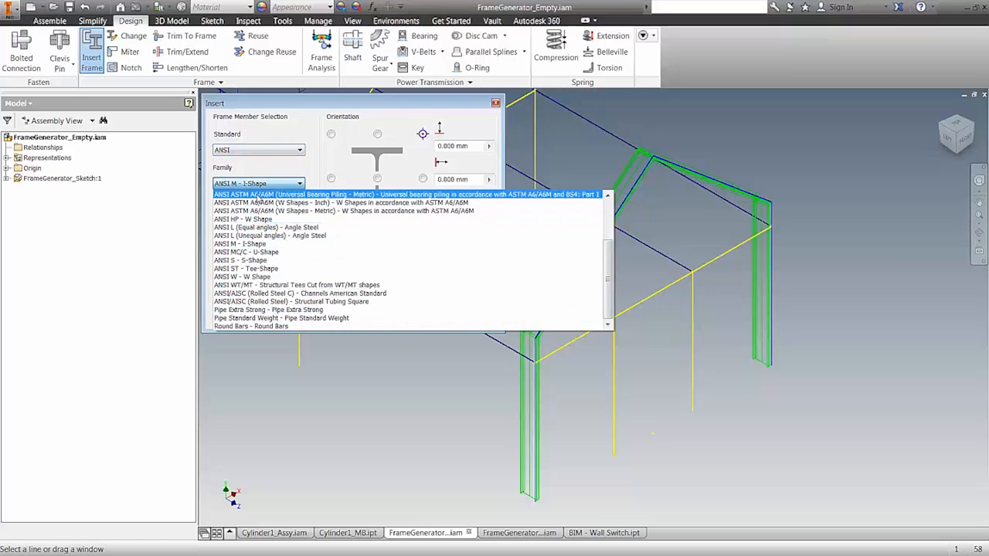
pyautogui.scroll(1, 270, 270)
pyautogui.scroll(2, 271, 270)
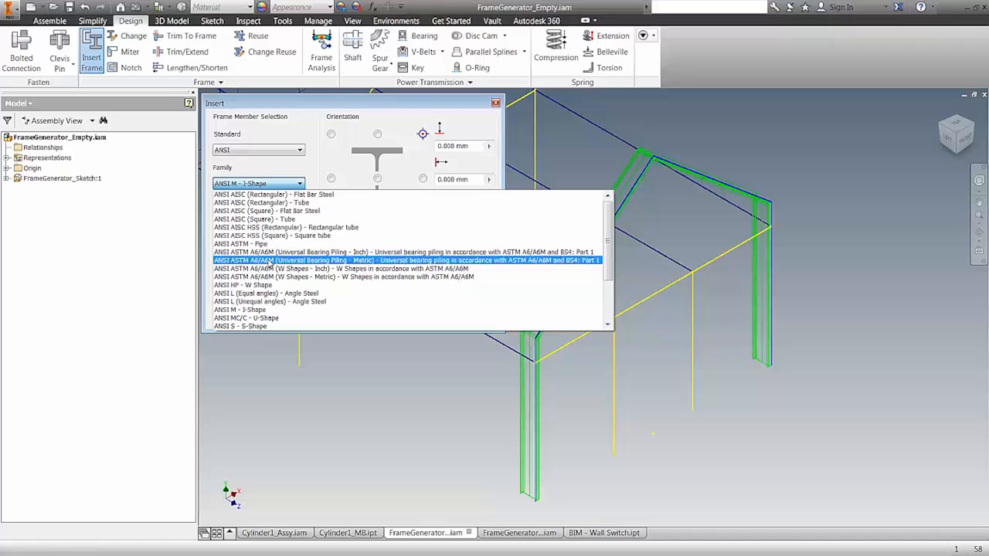
pyautogui.scroll(-3, 267, 224)
pyautogui.click(273, 180)
pyautogui.click(272, 218)
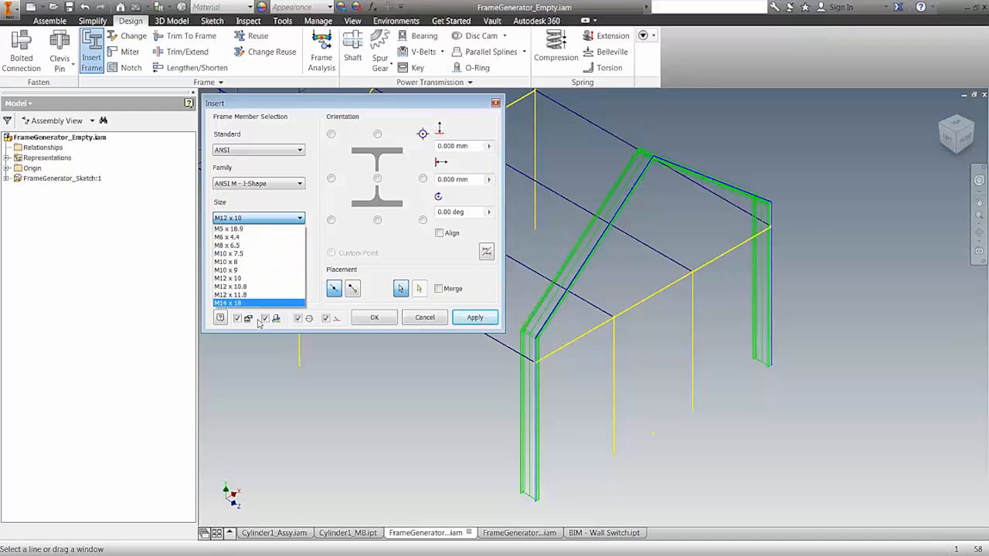
pyautogui.click(258, 220)
pyautogui.click(257, 255)
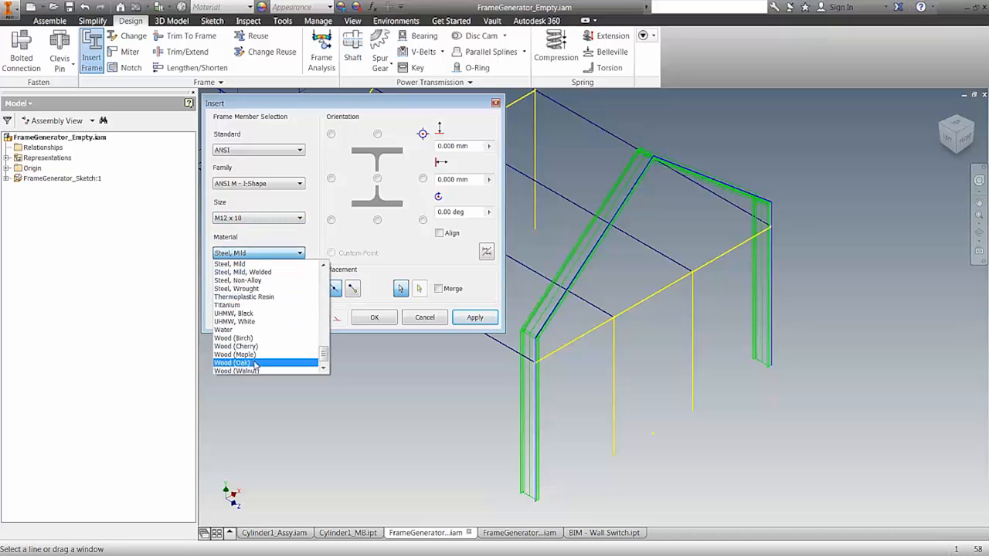
pyautogui.scroll(1, 267, 331)
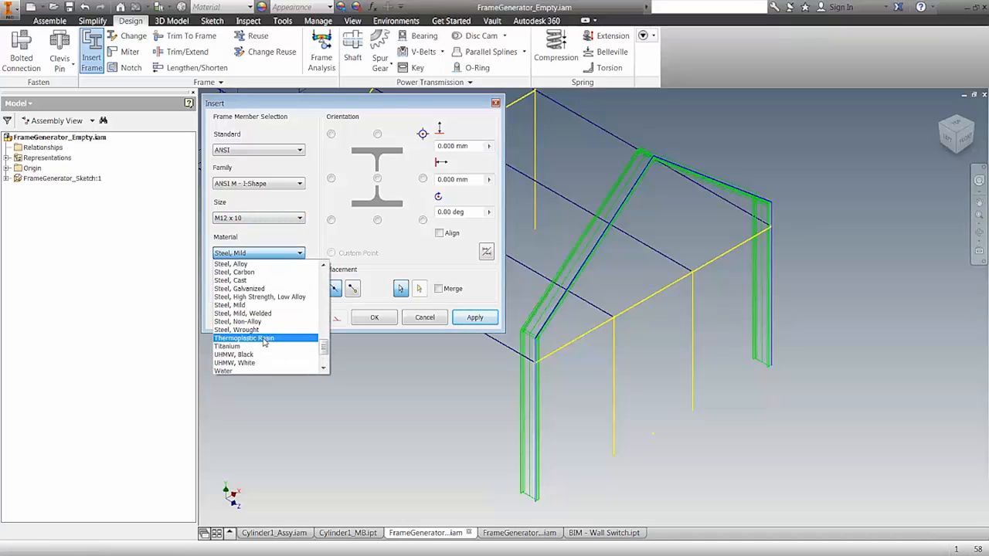
pyautogui.click(255, 268)
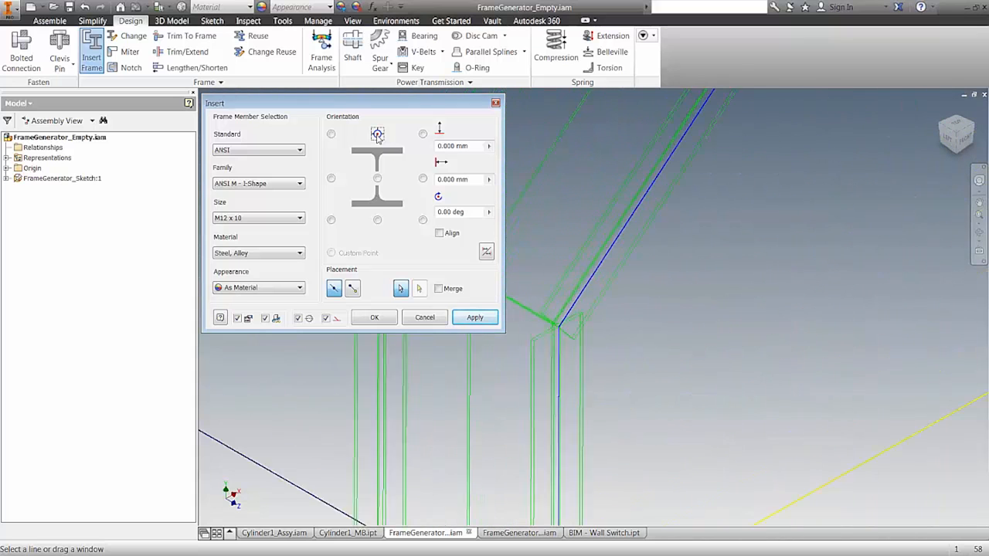
# Rotate the I-shape profile by 90 degrees, and align it to the sketch lines at its top-centre point.
pyautogui.click(377, 178)
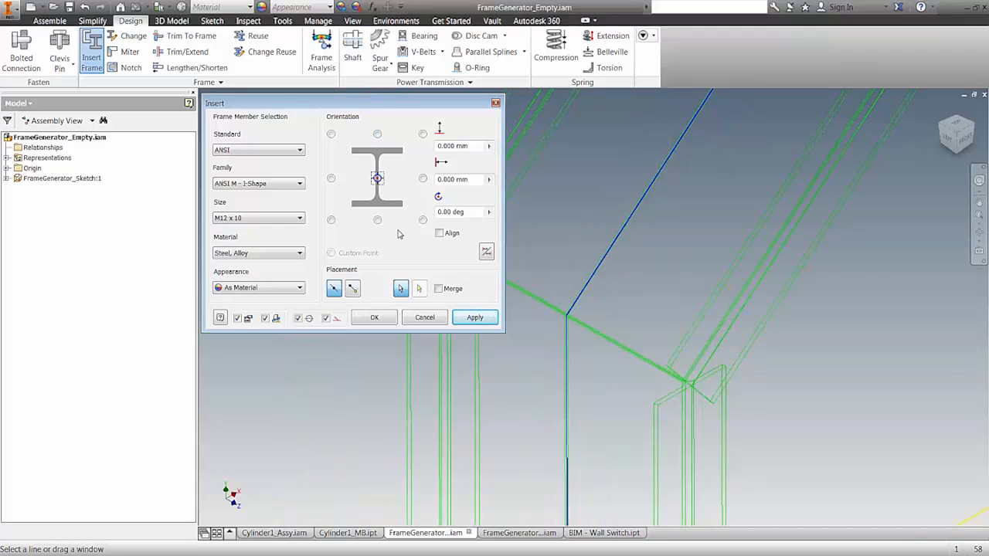
pyautogui.moveTo(470, 214); pyautogui.dragTo(423, 212)
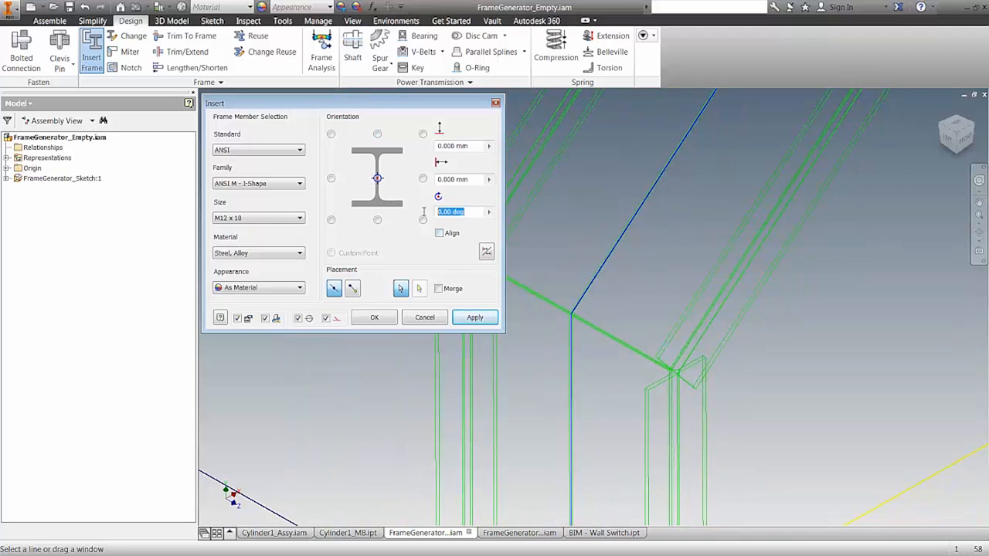
pyautogui.write('90')
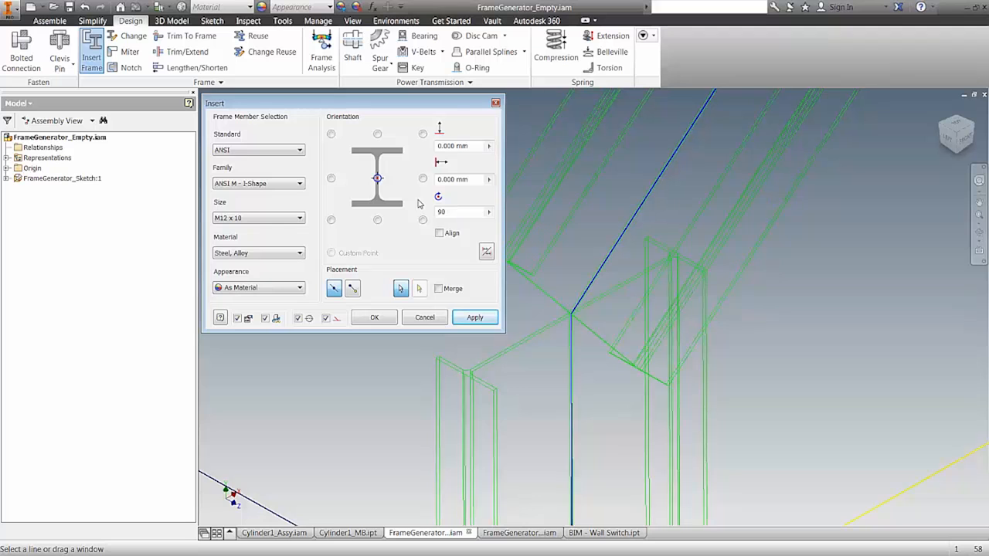
pyautogui.click(377, 134)
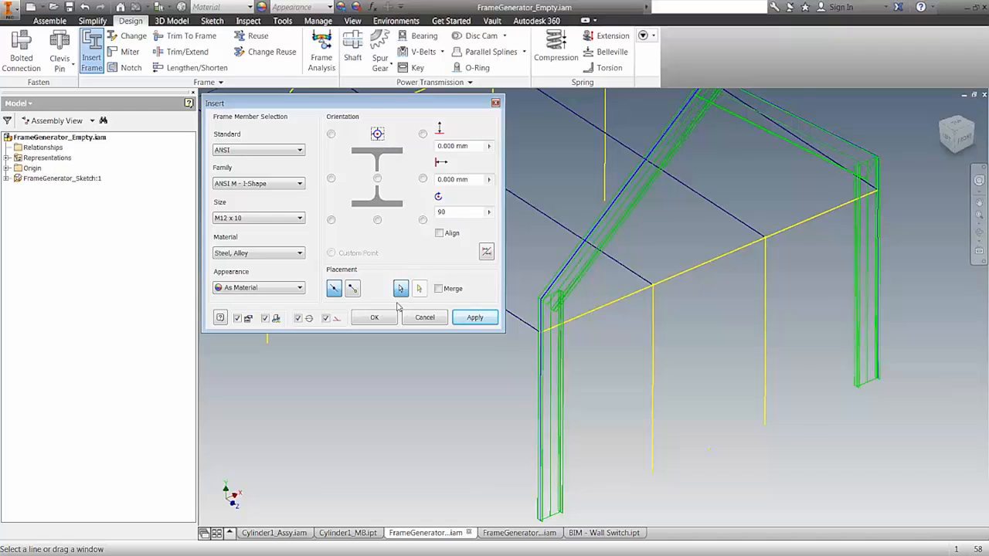
# Create the gable's four frame members, accepting the proposed frame and skeleton file names and locations.
pyautogui.click(374, 318)
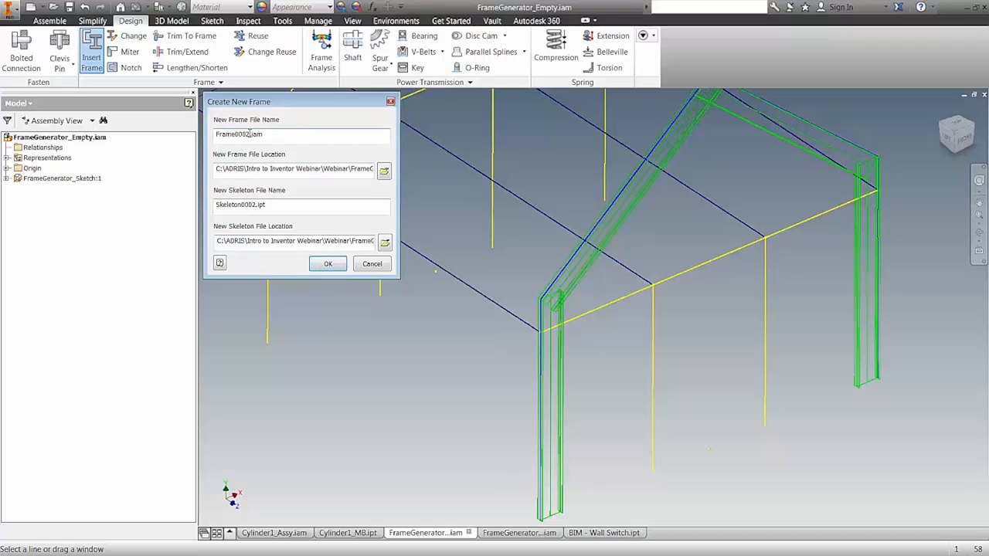
pyautogui.click(328, 264)
pyautogui.click(451, 318)
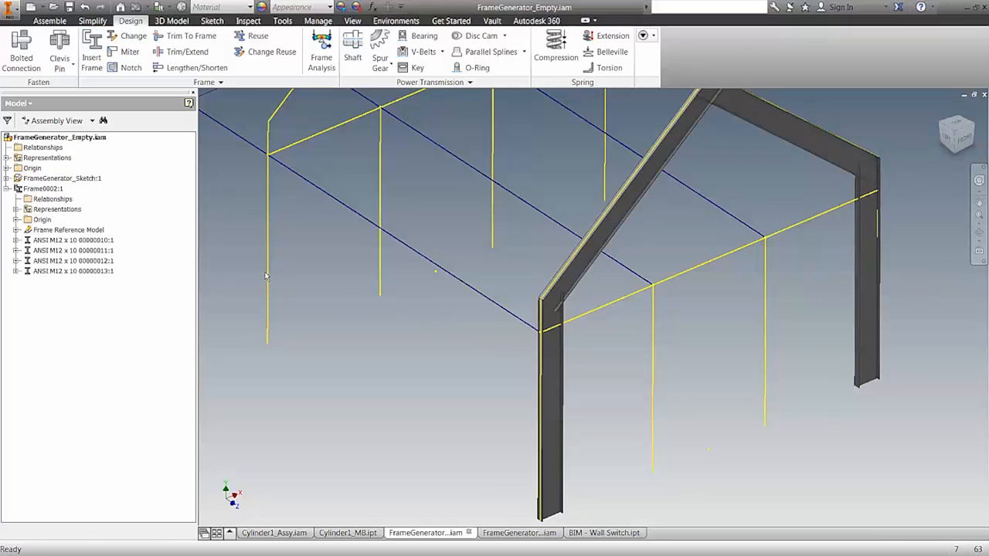
# Highlight the new frame subassembly and each of its four ANSI M12 x 10 members in turn.
pyautogui.click(32, 189)
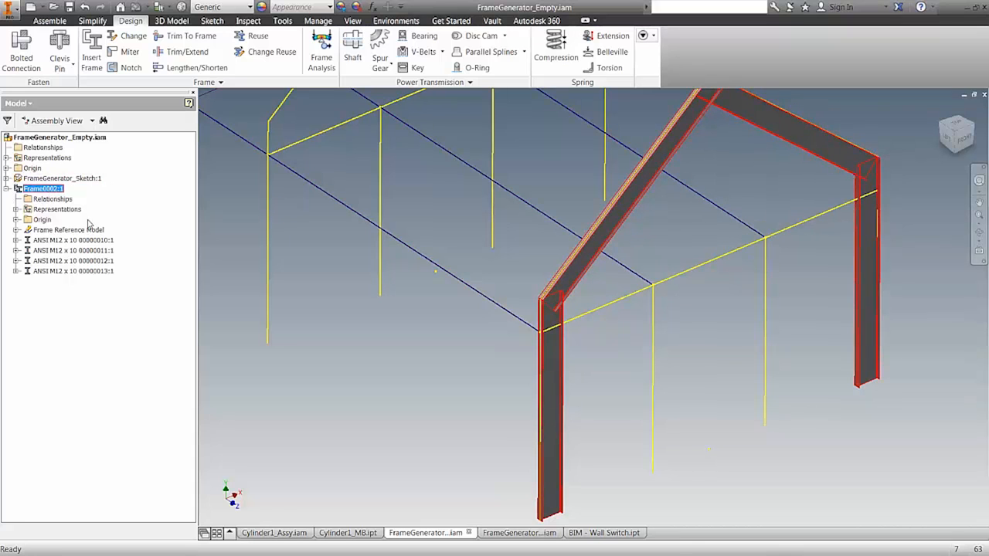
pyautogui.click(73, 240)
pyautogui.click(75, 251)
pyautogui.click(78, 261)
pyautogui.click(79, 272)
pyautogui.click(217, 289)
# Miter the joint between the left column and the left rafter of the gable with no gap.
pyautogui.press('F6')
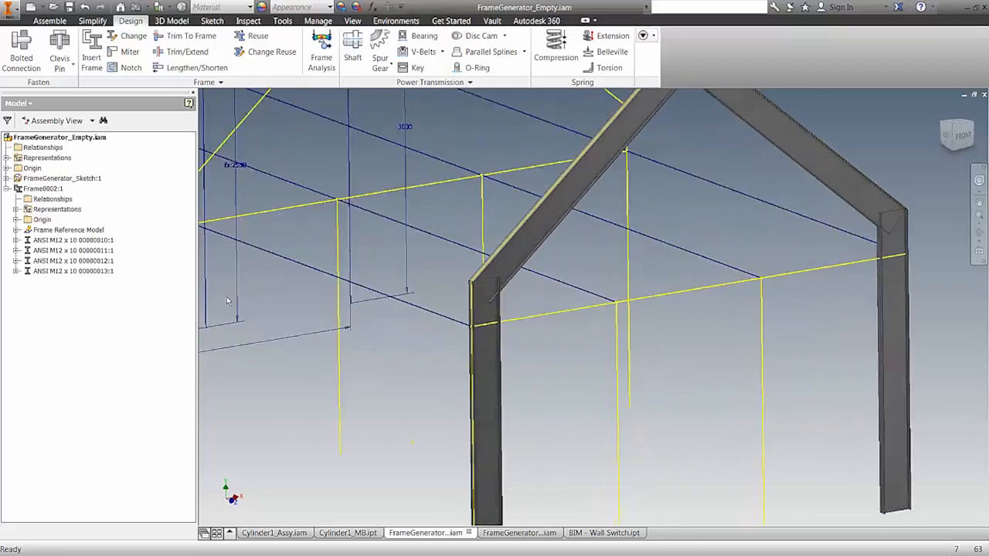
pyautogui.keyDown('shift'); pyautogui.moveTo(469, 391); pyautogui.dragTo(508, 331, button='middle'); pyautogui.keyUp('shift')
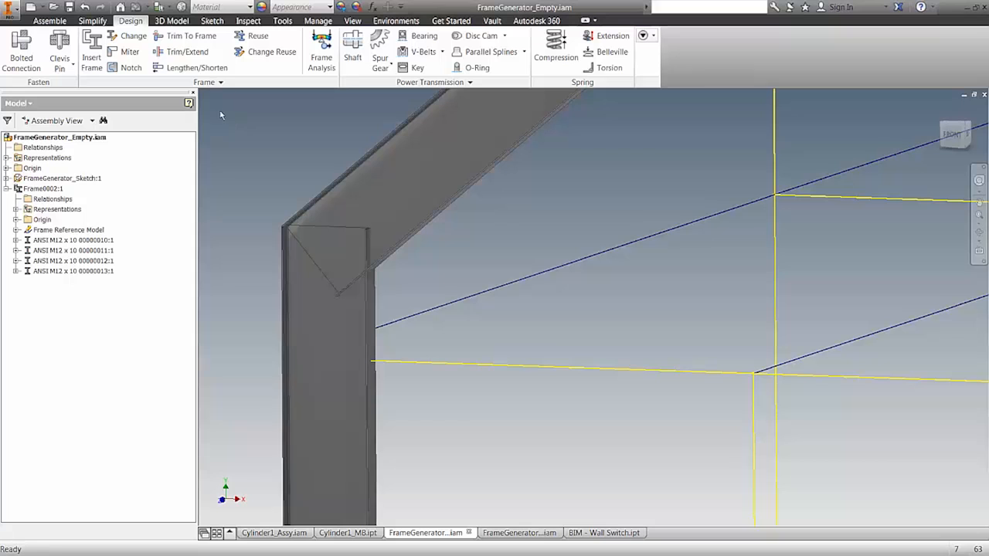
pyautogui.click(127, 52)
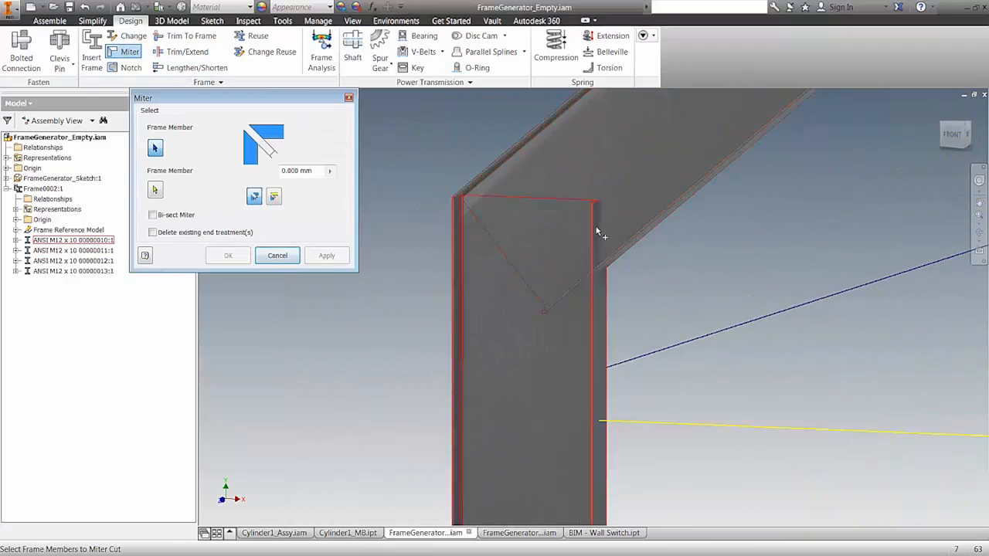
pyautogui.click(570, 161)
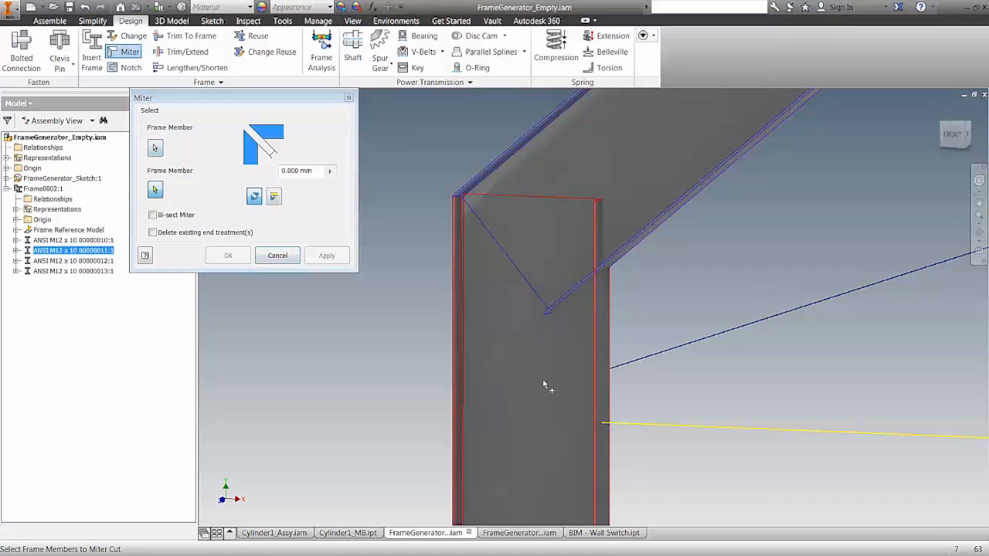
pyautogui.click(520, 337)
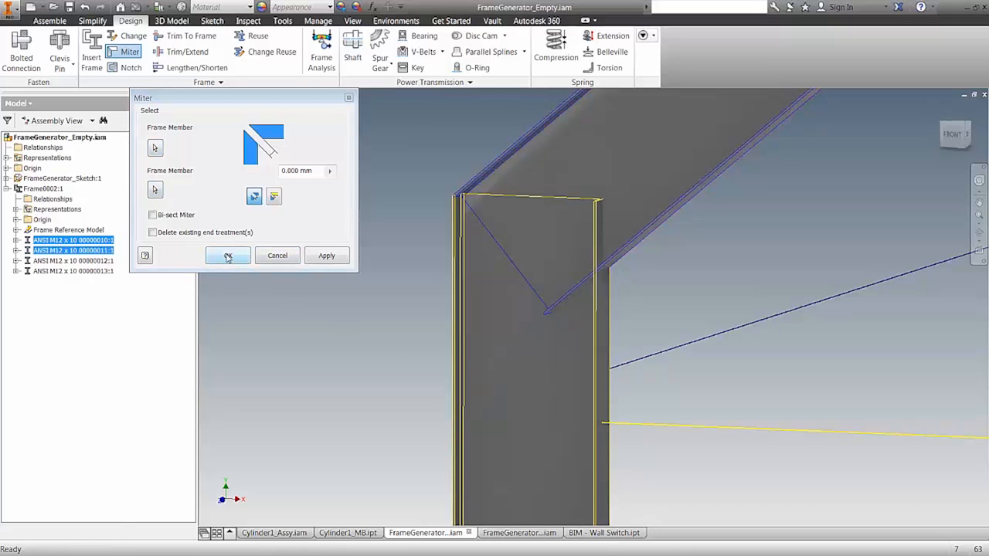
pyautogui.click(325, 255)
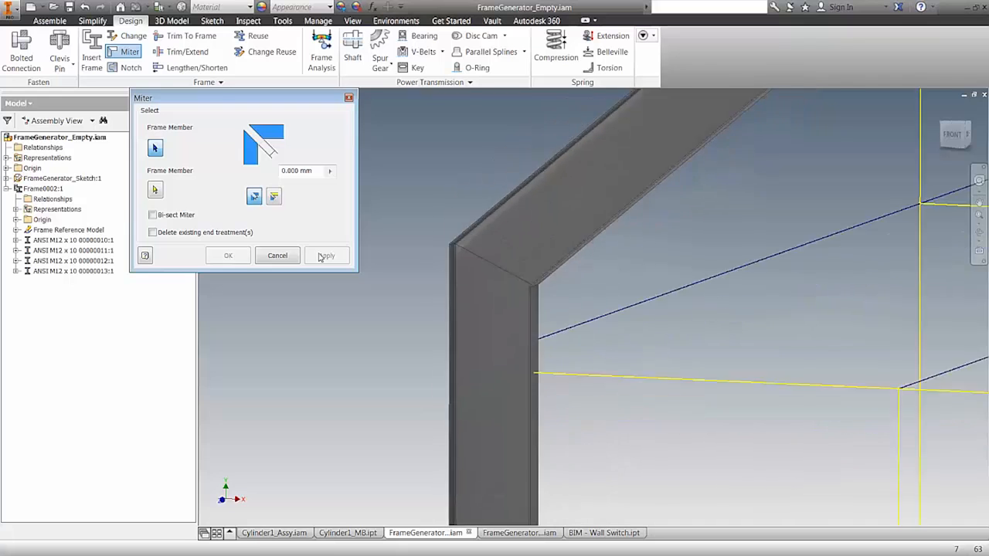
# Miter the two rafters together at the gable's apex.
pyautogui.scroll(5, 637, 225)
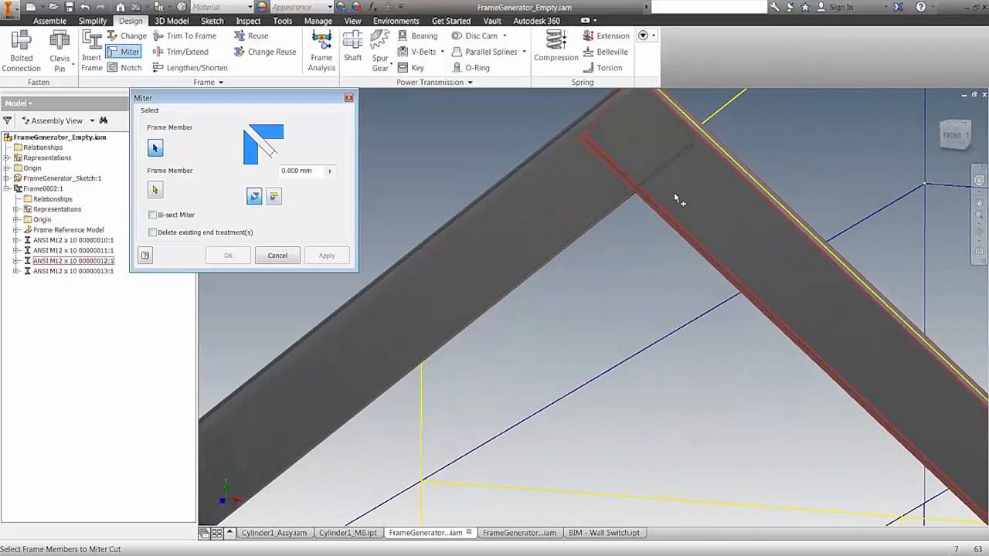
pyautogui.click(608, 205)
pyautogui.click(586, 203)
pyautogui.click(325, 255)
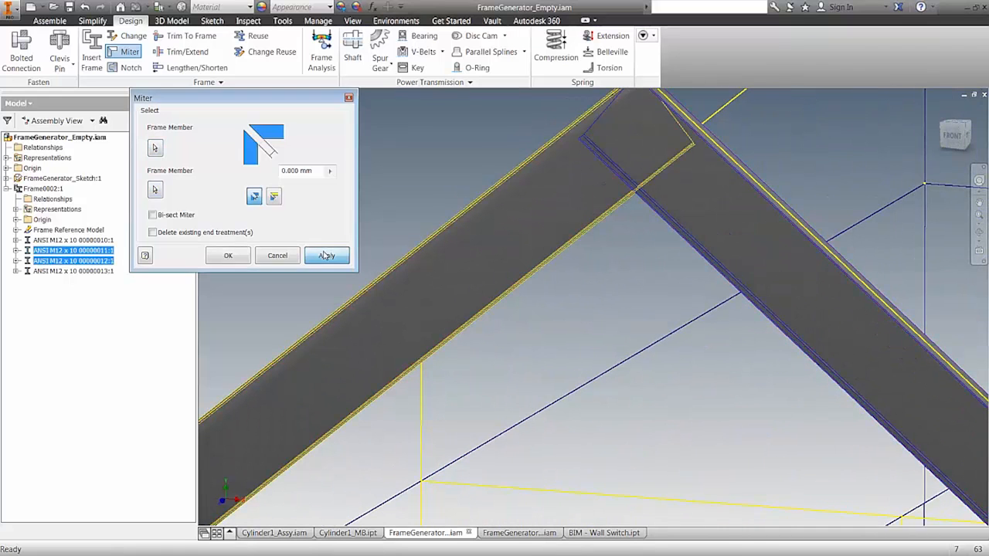
# Miter the joint between the right column and the right rafter, and finish mitering.
pyautogui.scroll(-4, 419, 163)
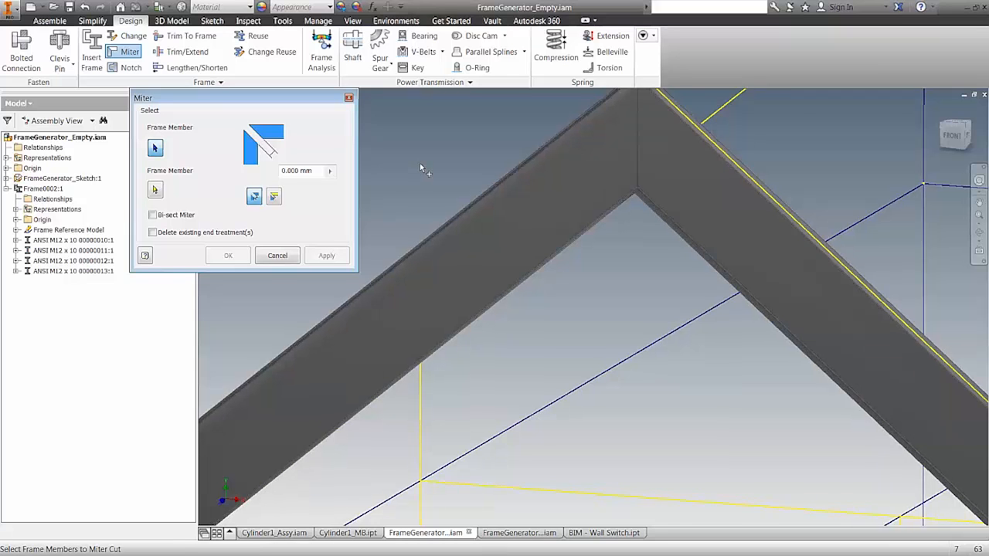
pyautogui.scroll(2, 808, 385)
pyautogui.scroll(3, 815, 392)
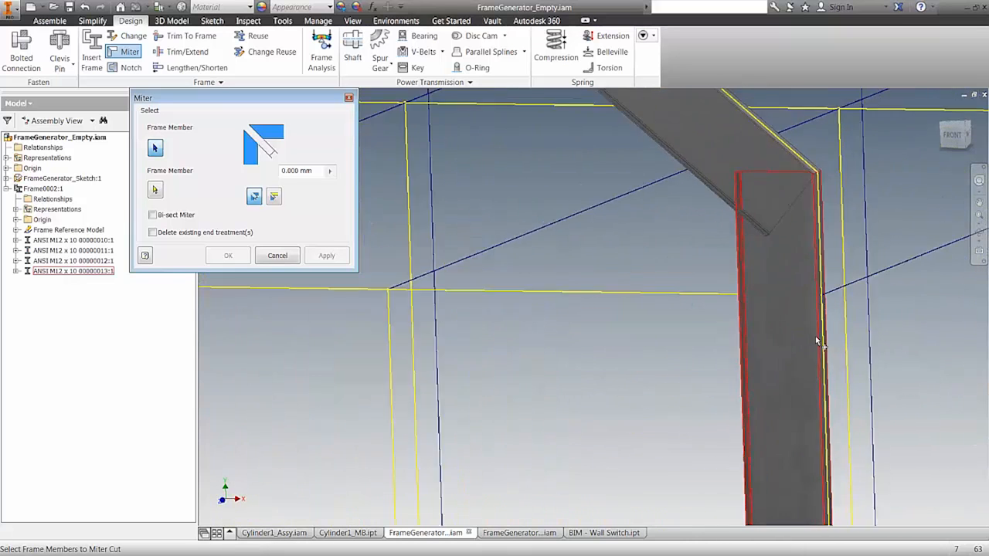
pyautogui.click(762, 334)
pyautogui.click(656, 192)
pyautogui.click(326, 255)
pyautogui.scroll(-5, 559, 303)
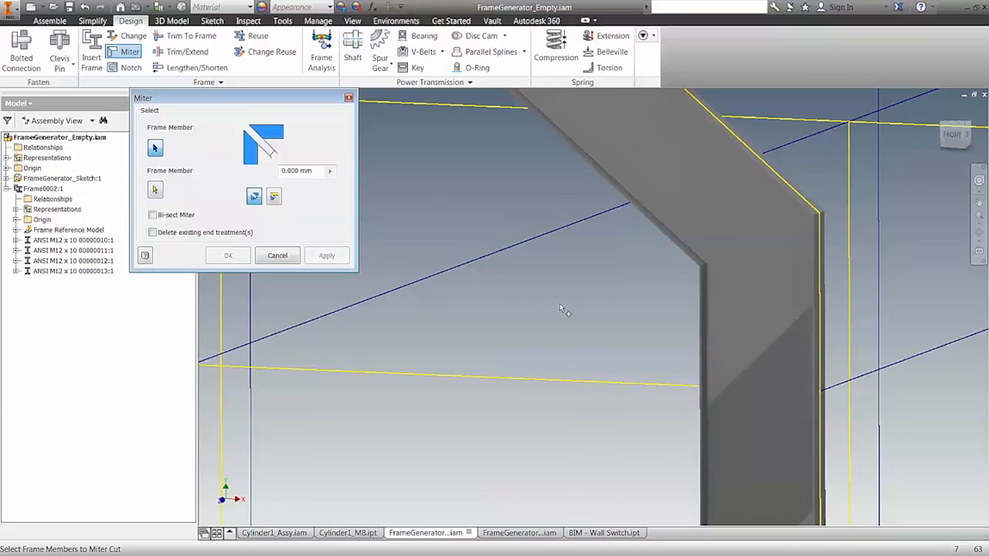
pyautogui.click(277, 256)
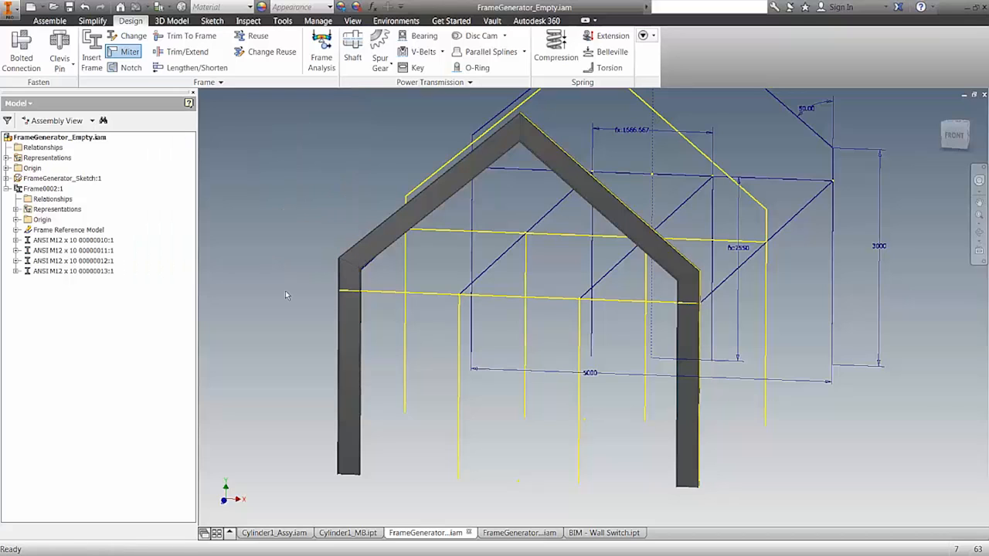
# Lengthen the left column of the gable by 100 mm at its lower end.
pyautogui.scroll(1, 285, 296)
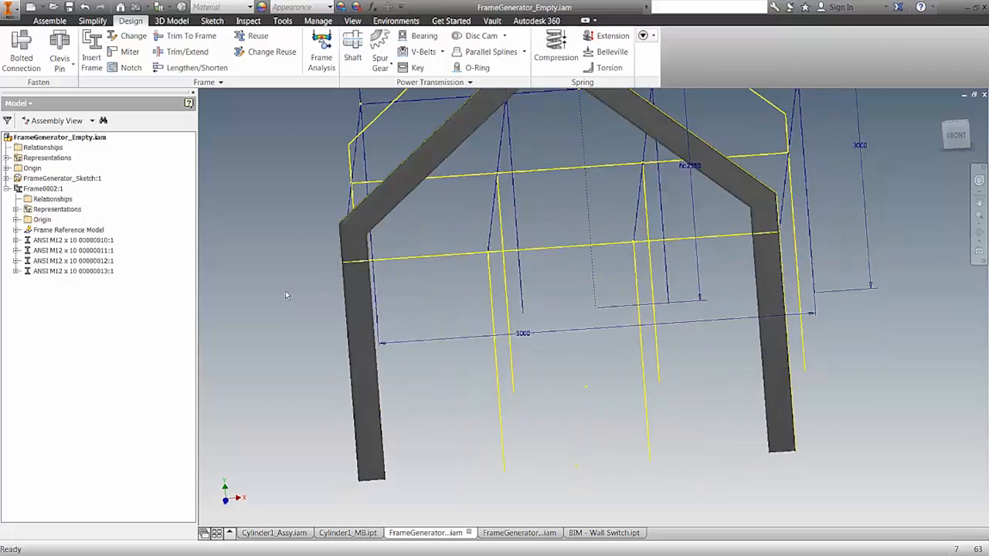
pyautogui.click(193, 67)
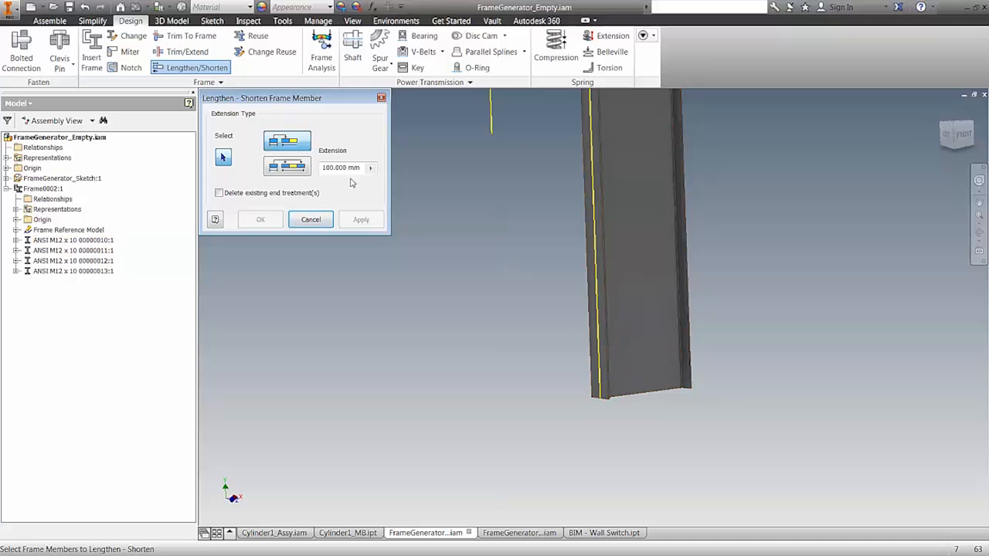
pyautogui.click(635, 372)
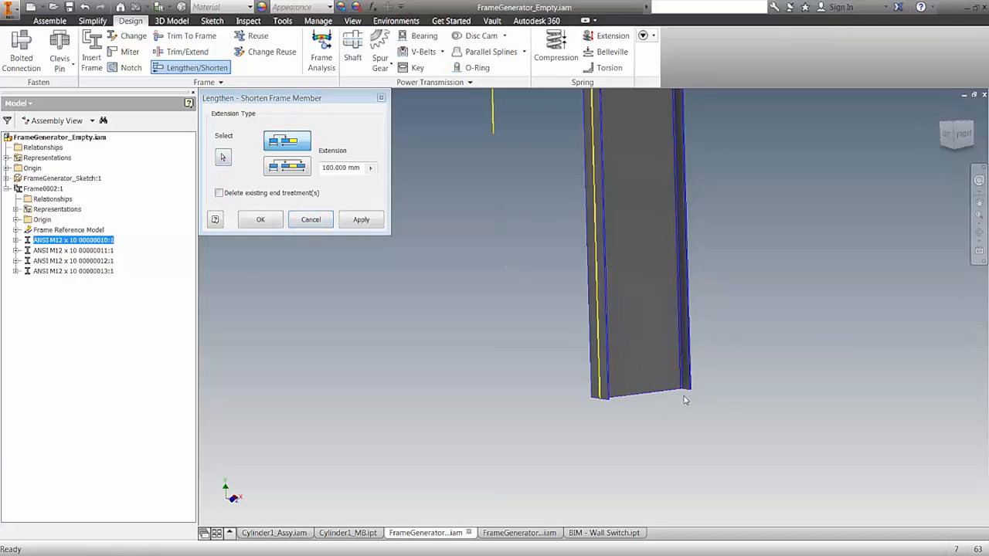
pyautogui.click(360, 220)
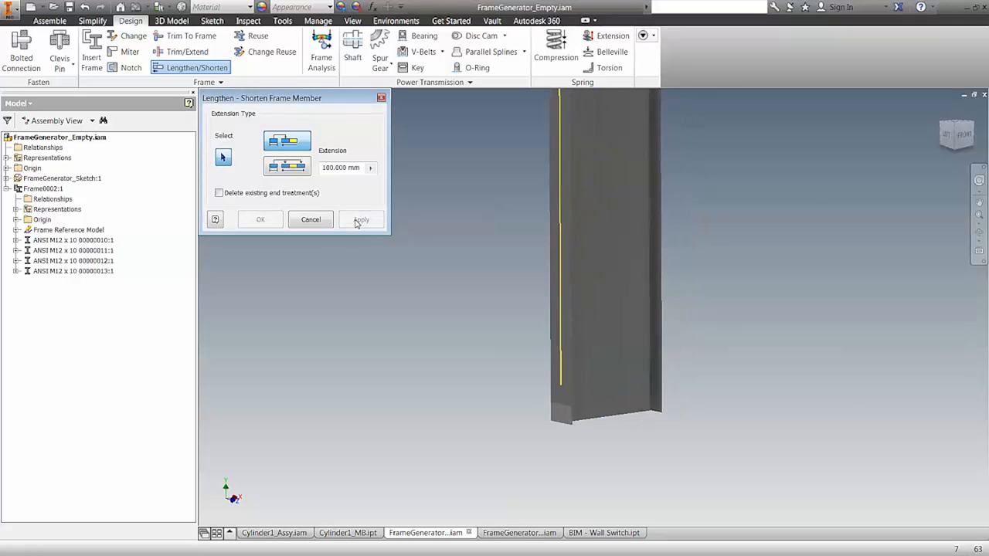
# Lengthen the left column by a further 1000 mm at its lower end and finish lengthening.
pyautogui.click(358, 170)
pyautogui.write('1000')
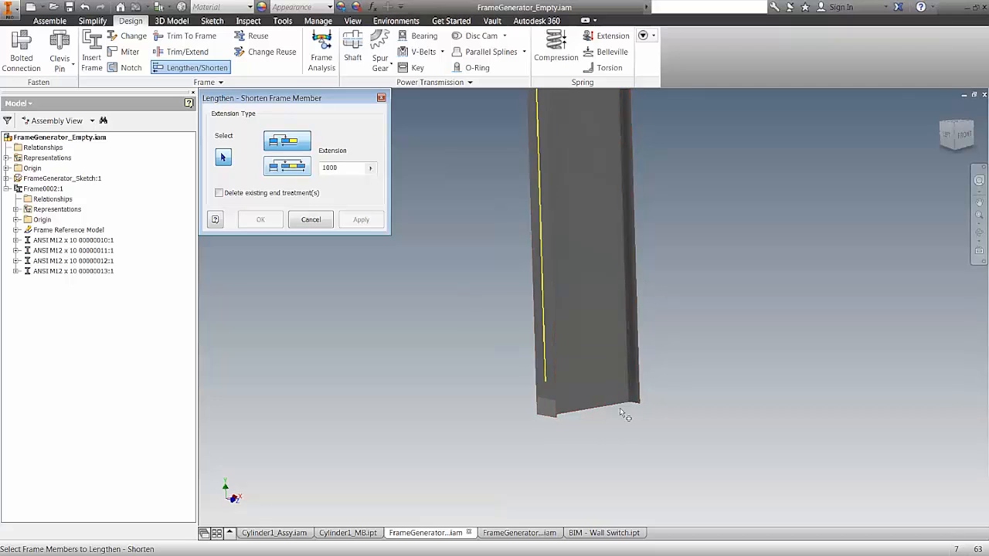
pyautogui.click(597, 373)
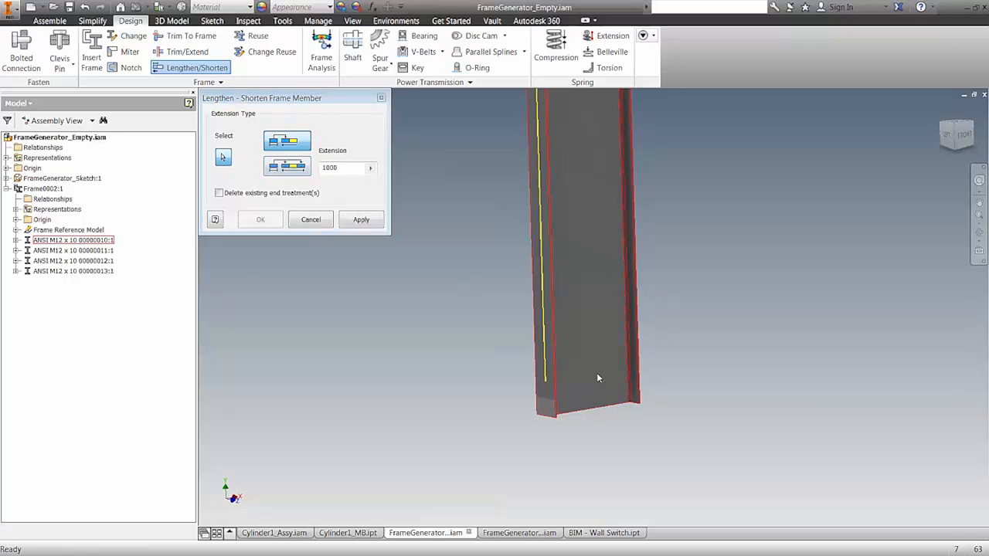
pyautogui.click(260, 220)
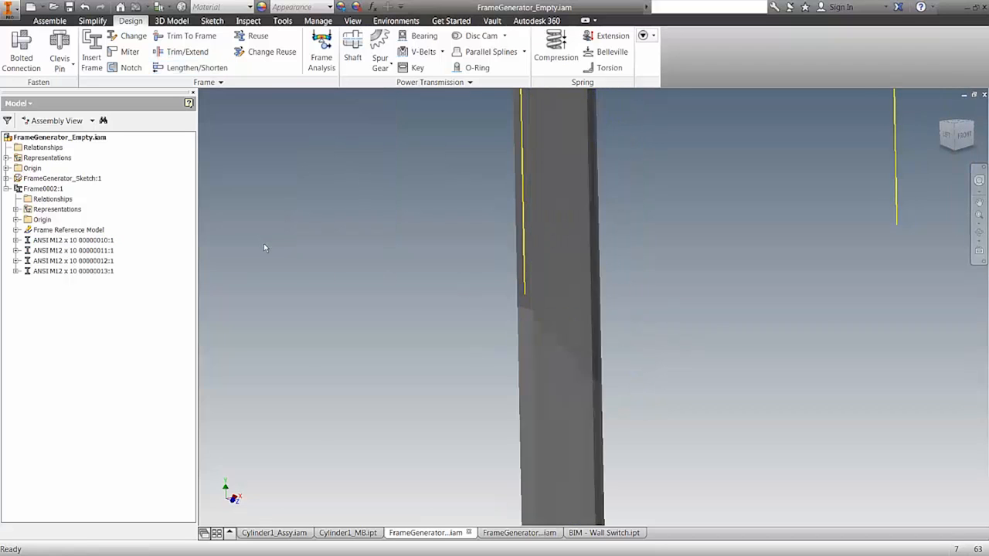
pyautogui.scroll(-5, 574, 397)
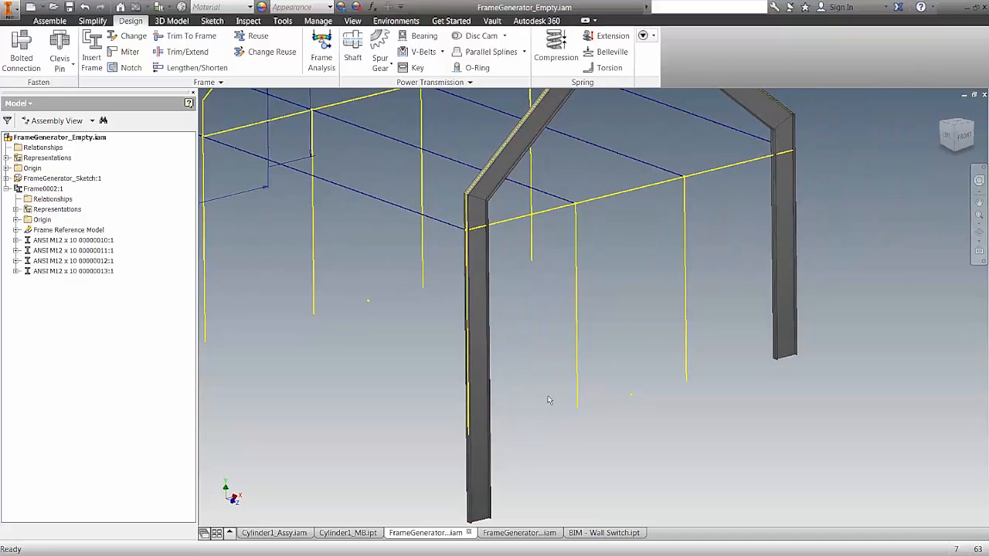
pyautogui.scroll(4, 510, 362)
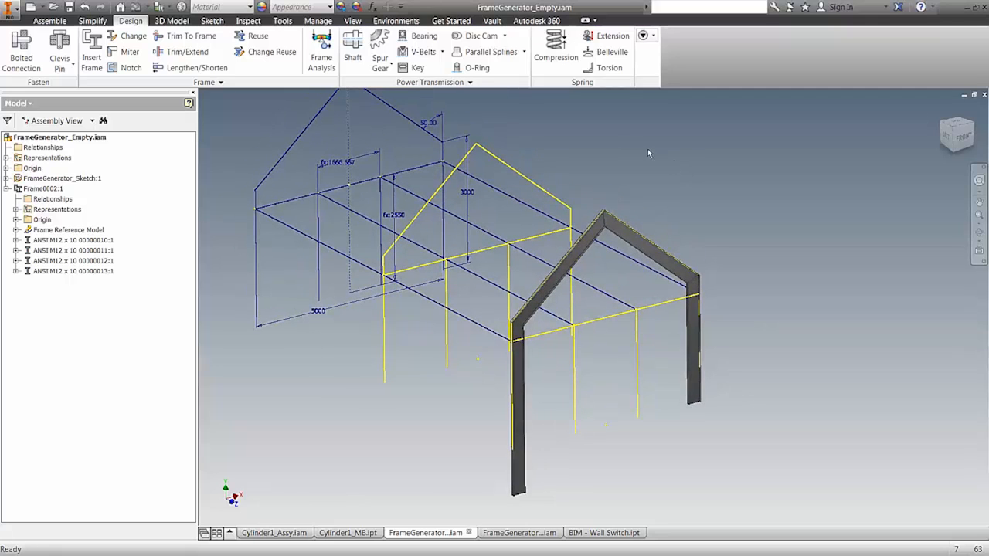
# Review the Beam/Column Calculator's model, load, graph and column calculation settings, leaving it without saving a calculation.
pyautogui.click(252, 82)
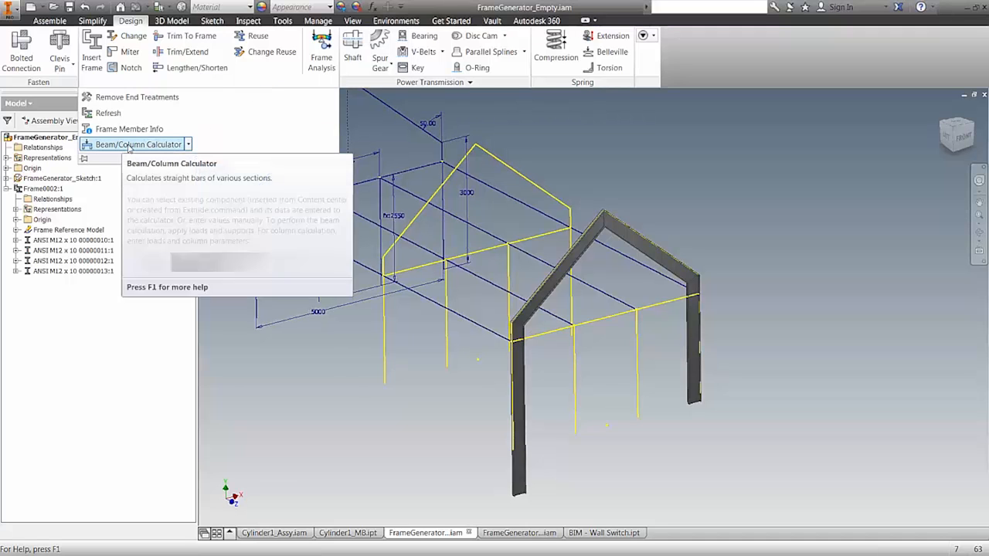
pyautogui.click(129, 146)
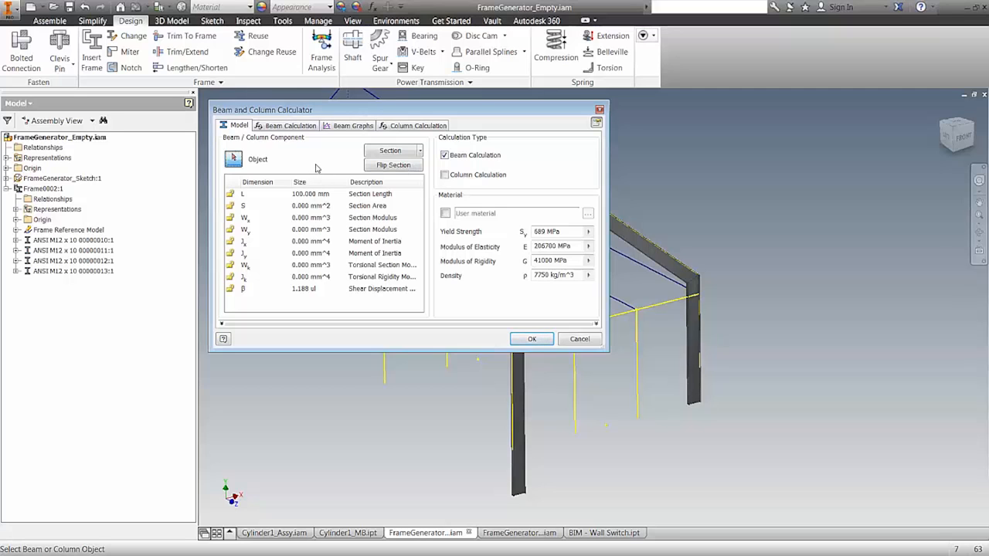
pyautogui.click(292, 126)
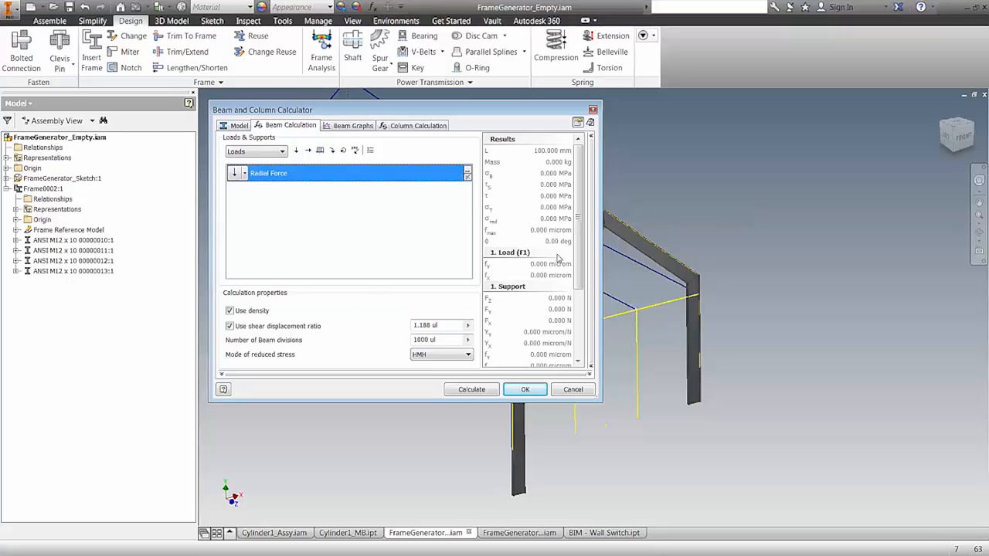
pyautogui.click(349, 126)
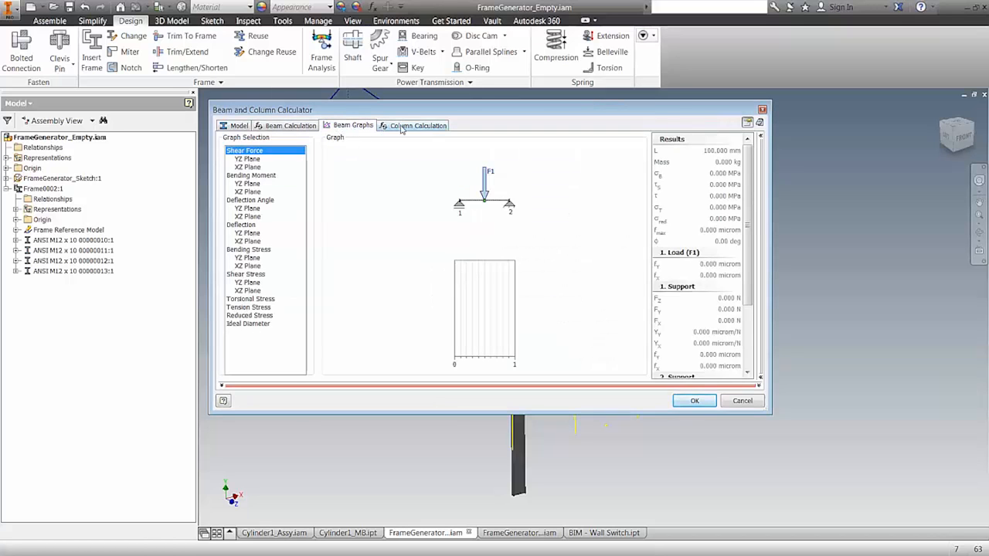
pyautogui.click(240, 126)
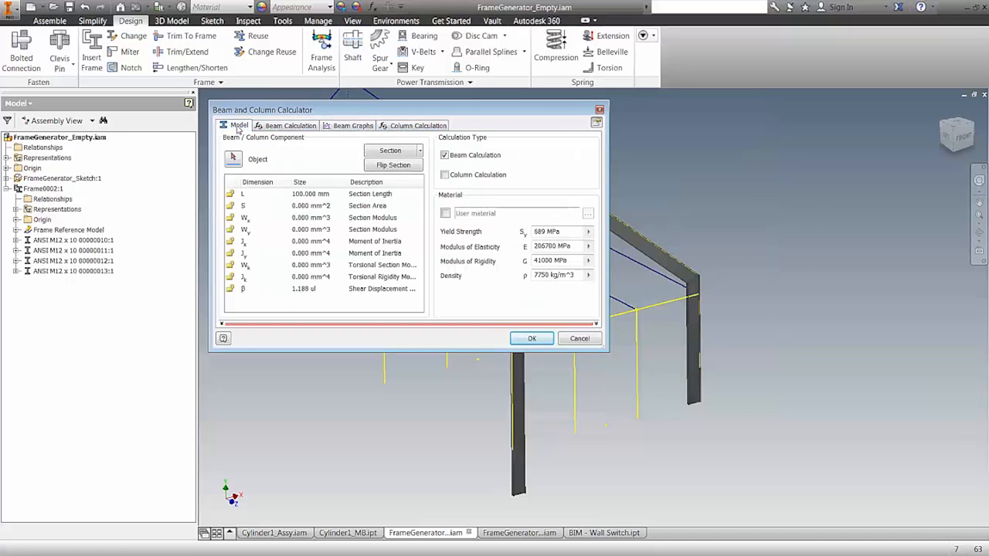
pyautogui.click(418, 126)
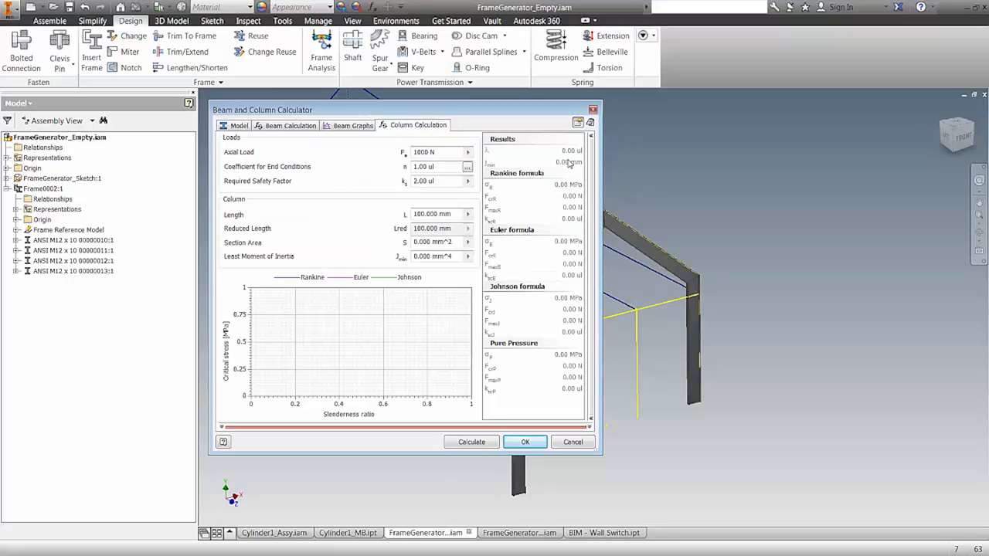
pyautogui.click(526, 442)
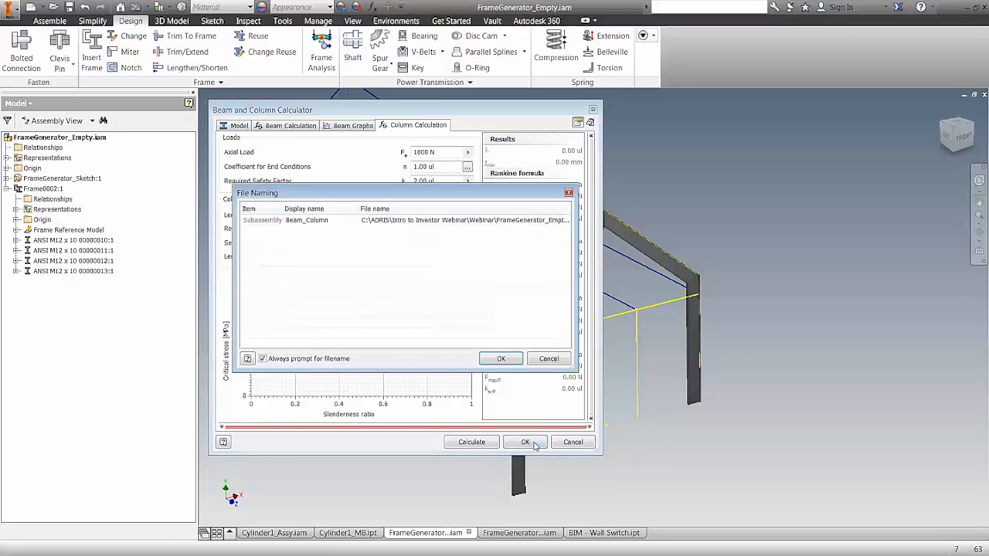
pyautogui.click(545, 361)
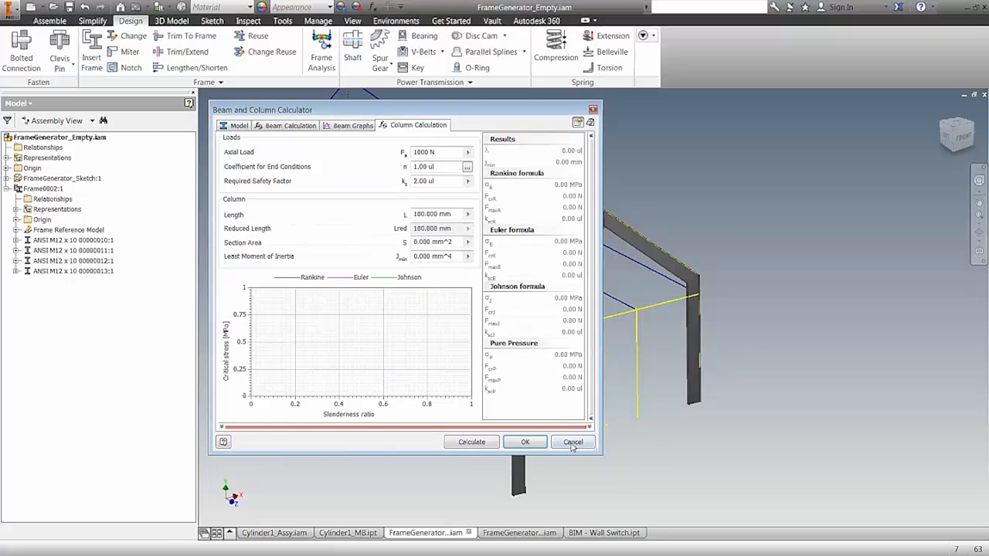
pyautogui.click(573, 444)
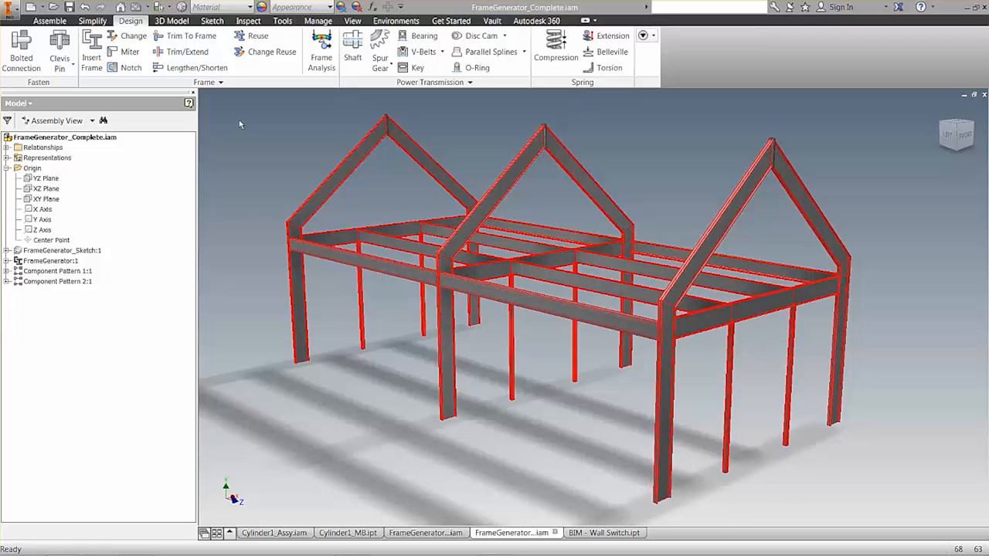
# Start placing a Content Center component in FrameGenerator_Complete.iam and remove the ISO filter from the library.
pyautogui.click(46, 21)
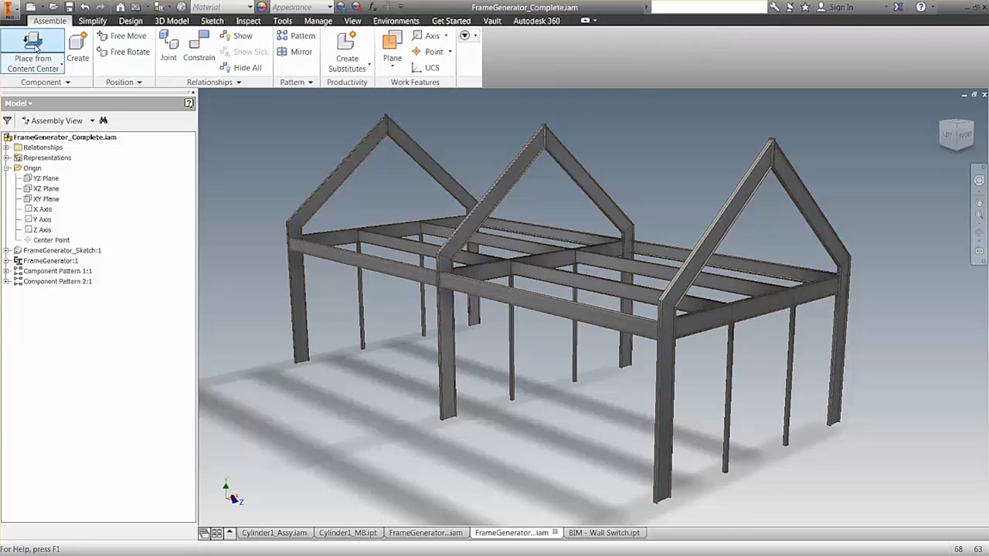
pyautogui.click(33, 47)
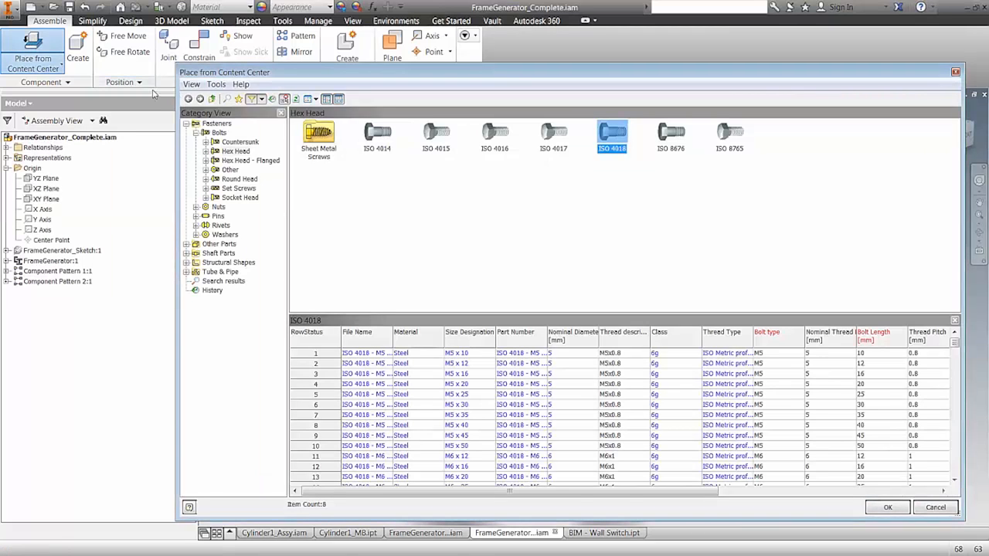
pyautogui.click(259, 101)
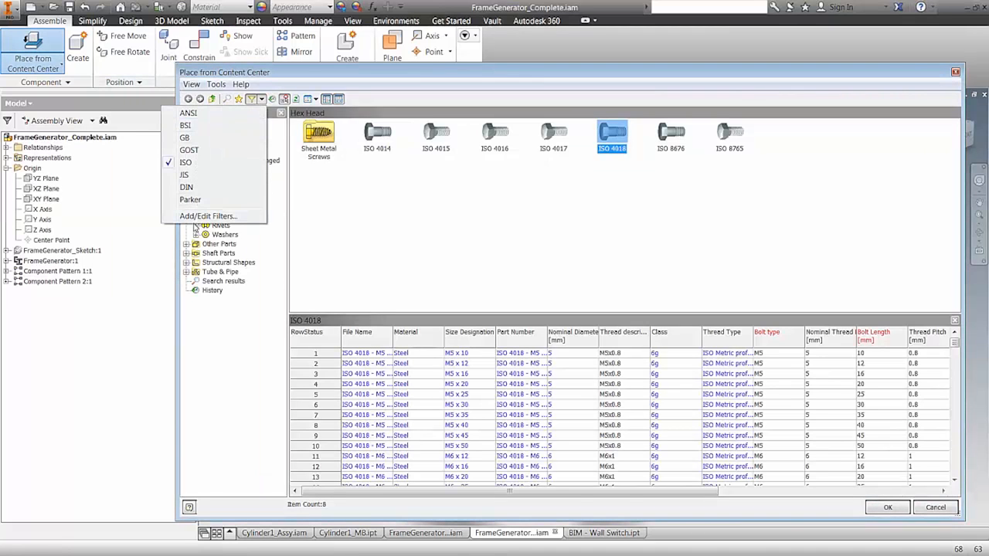
pyautogui.click(185, 162)
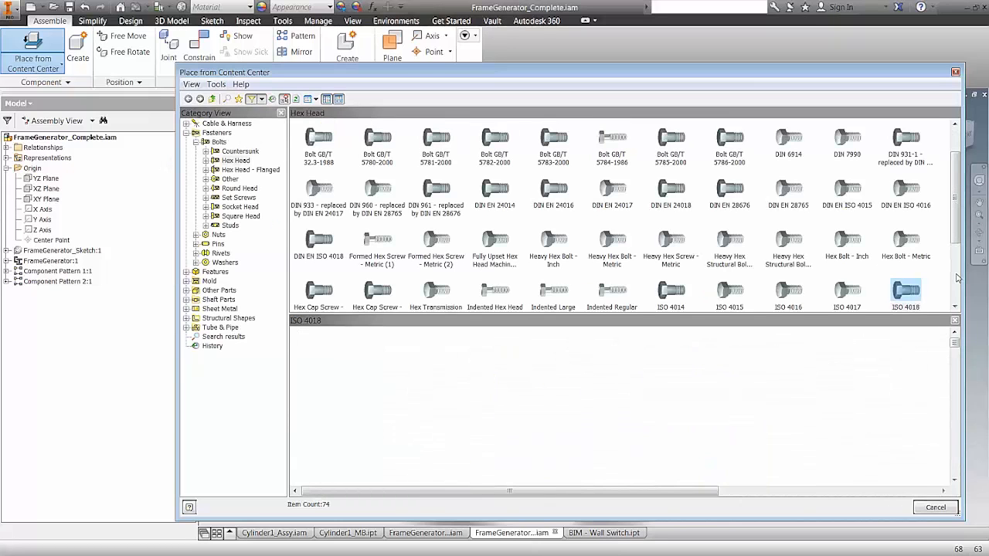
# Browse the unfiltered fastener library through the hex head bolts, set screws, cotter pins and countersunk rivets.
pyautogui.scroll(-3, 957, 266)
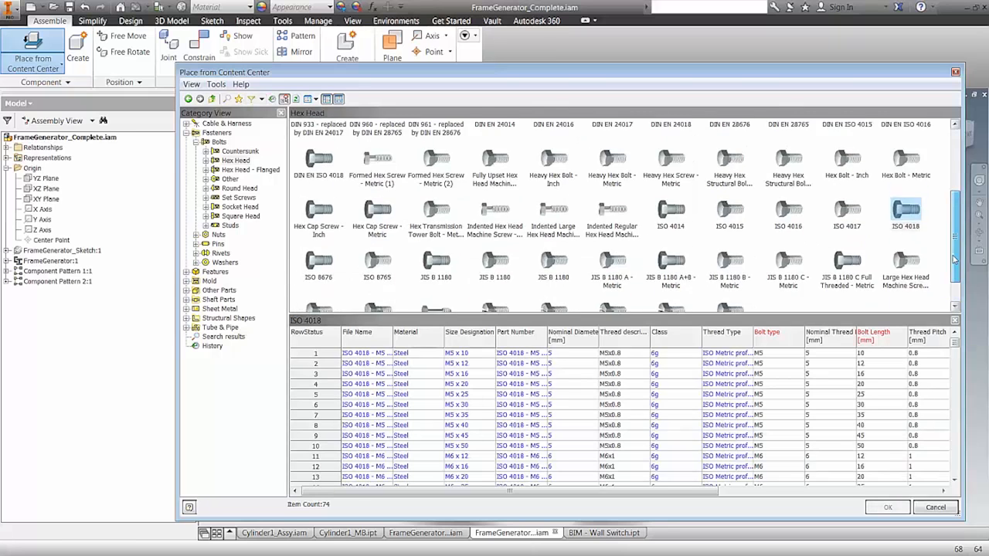
pyautogui.scroll(3, 955, 259)
pyautogui.click(231, 178)
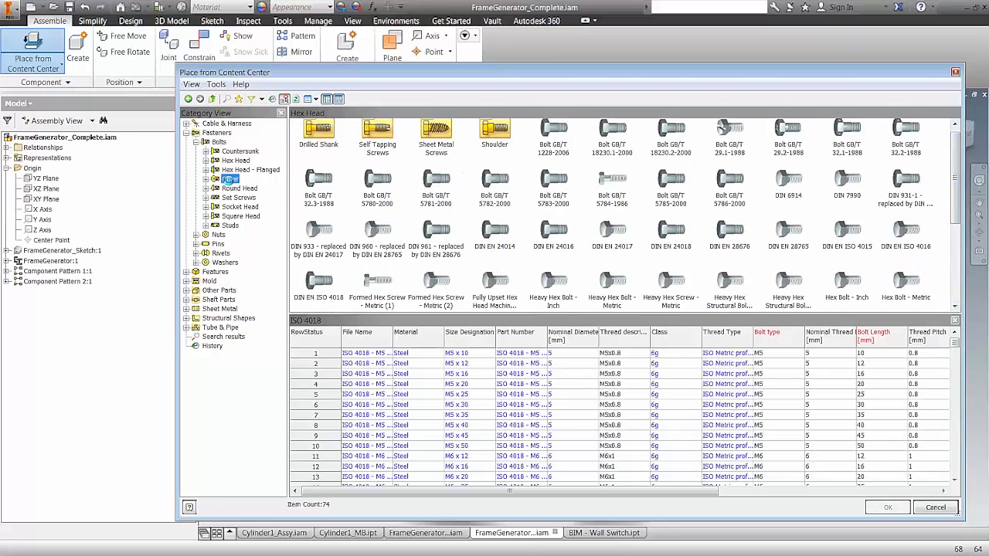
pyautogui.click(232, 198)
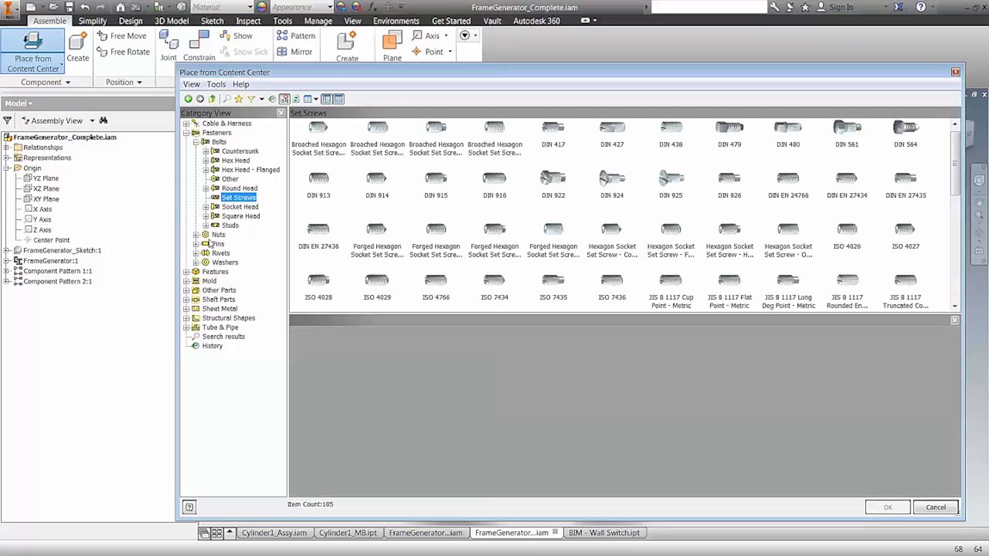
pyautogui.click(197, 243)
pyautogui.click(225, 263)
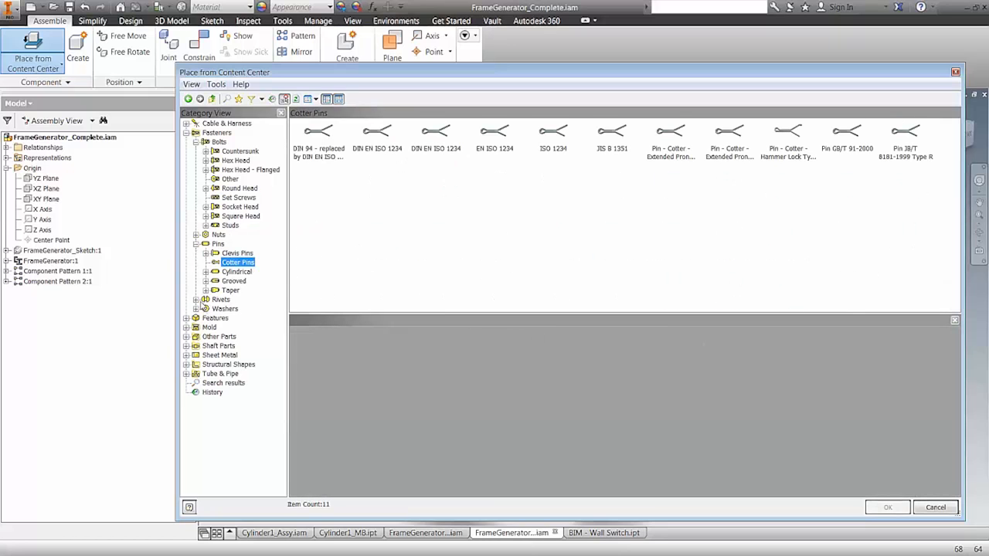
pyautogui.click(203, 302)
pyautogui.click(230, 309)
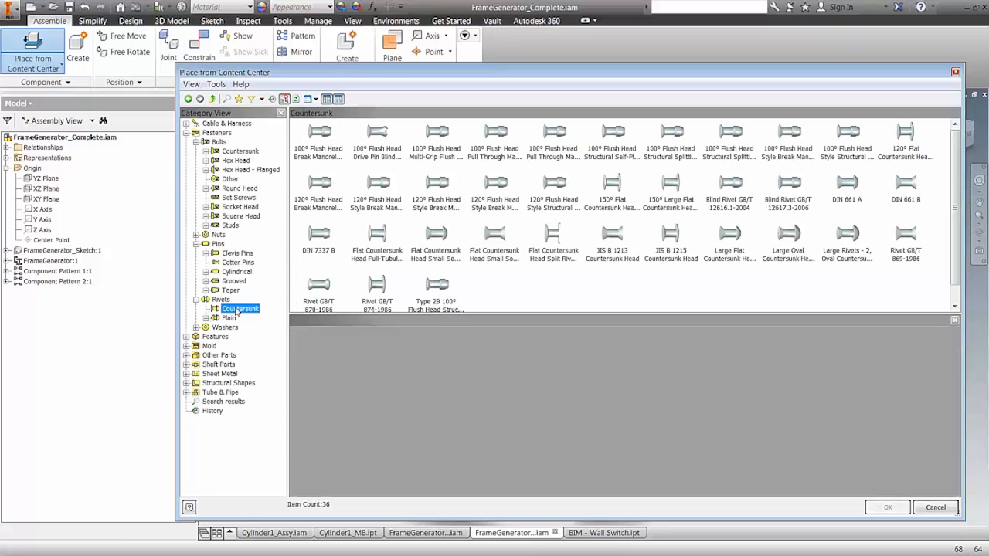
# Filter the hex head bolts to the ISO standard and choose the ISO 4018 bolt for placement.
pyautogui.click(234, 161)
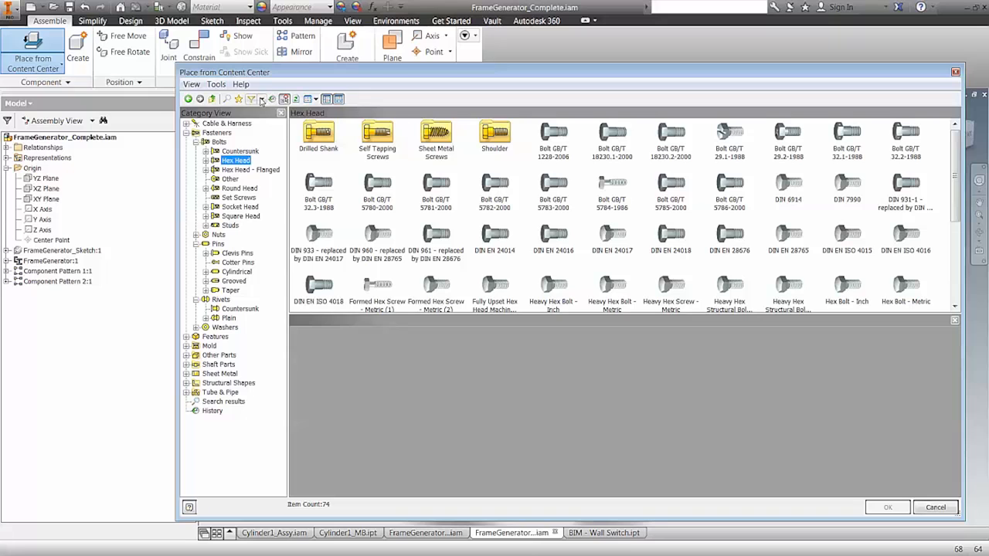
pyautogui.click(262, 99)
pyautogui.click(193, 163)
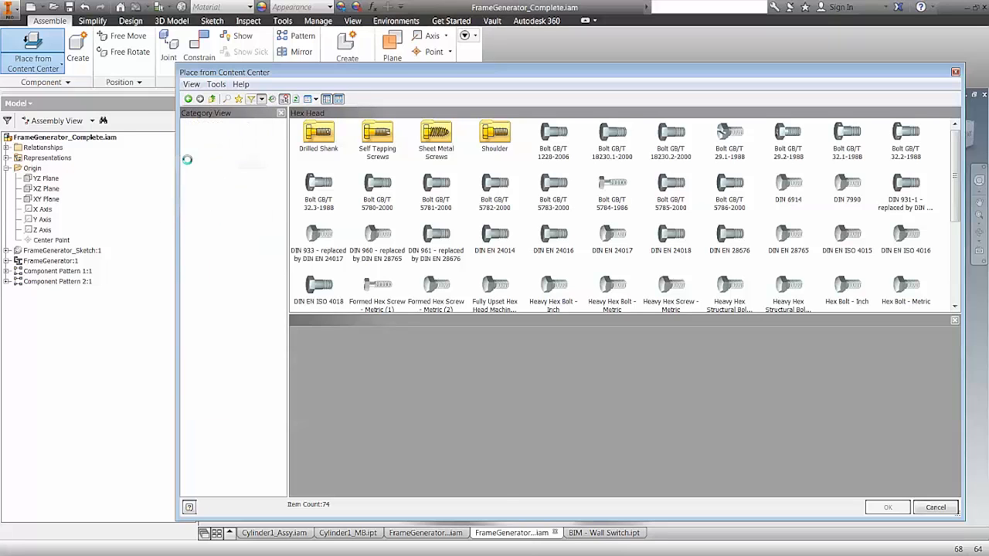
pyautogui.click(613, 141)
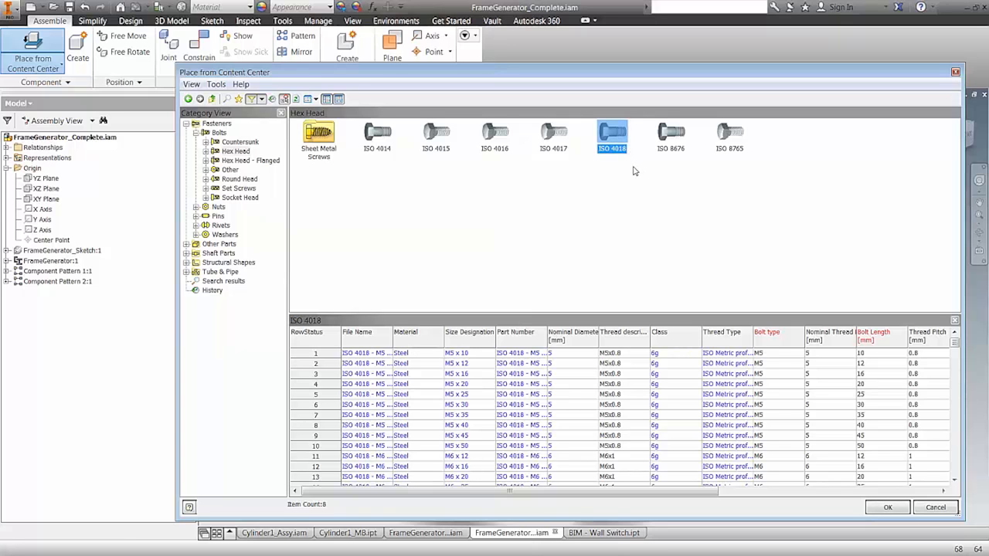
pyautogui.click(896, 510)
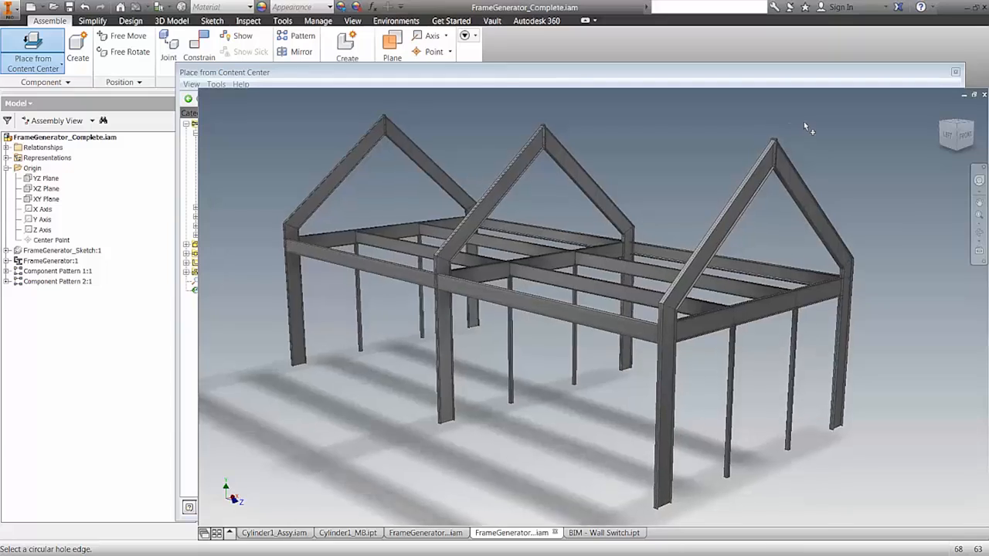
# Place the ISO 4018 bolt in the uppermost hole of the front ridge end plate as a bolted connection ending on the mating plate.
pyautogui.scroll(6, 804, 122)
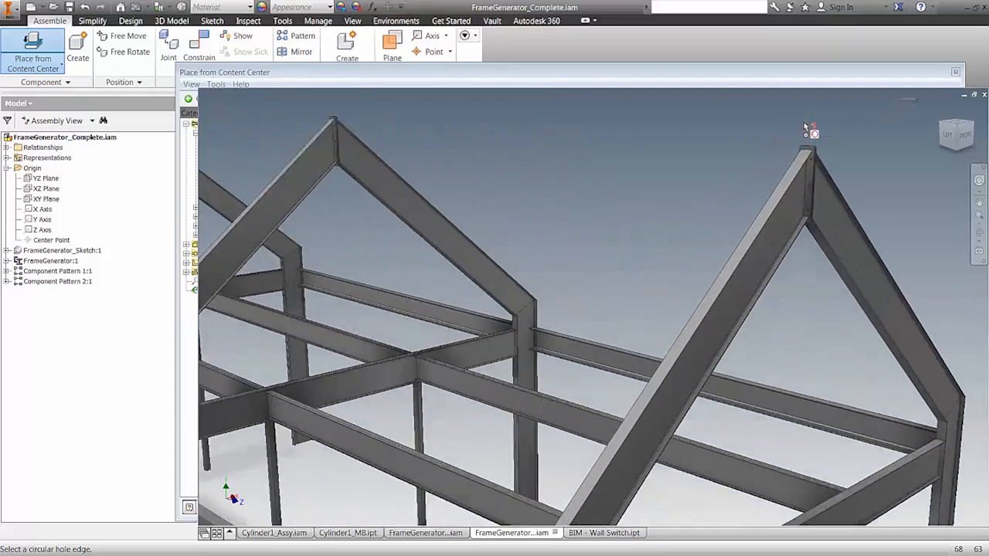
pyautogui.scroll(5, 806, 129)
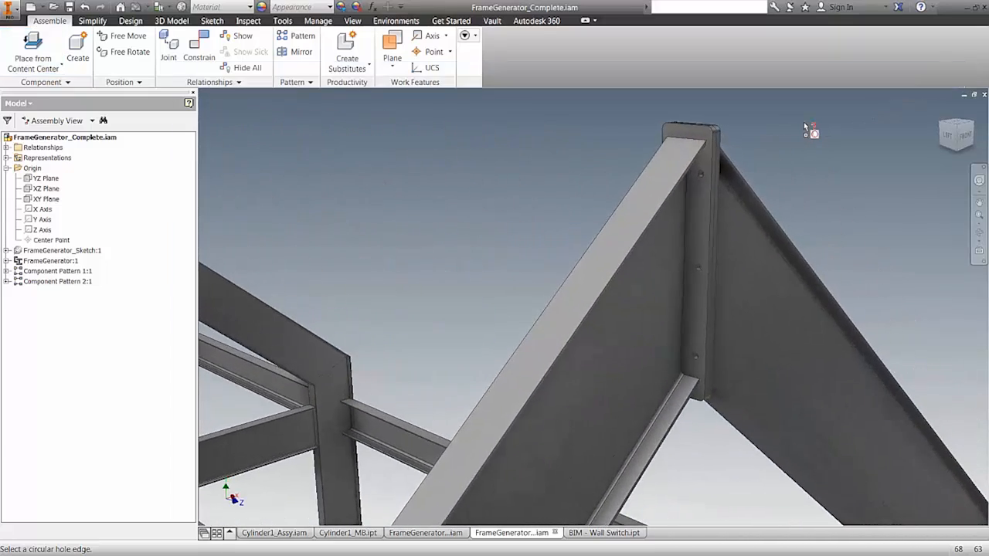
pyautogui.click(713, 176)
pyautogui.click(703, 178)
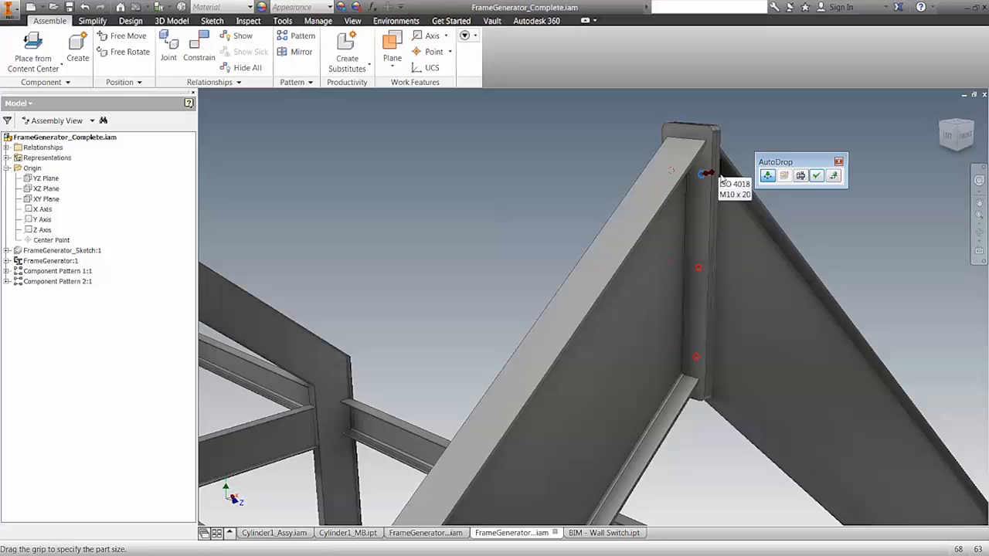
pyautogui.click(801, 177)
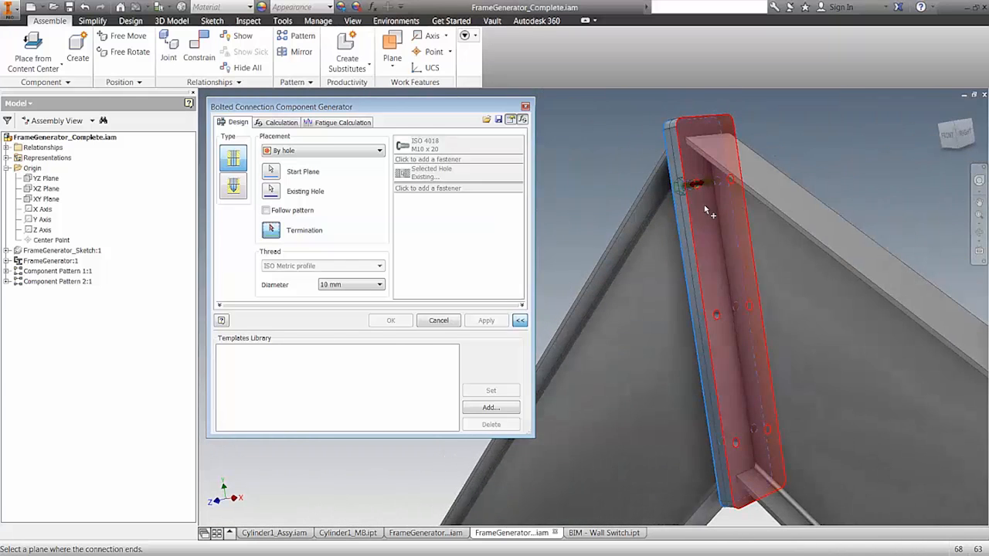
pyautogui.click(705, 210)
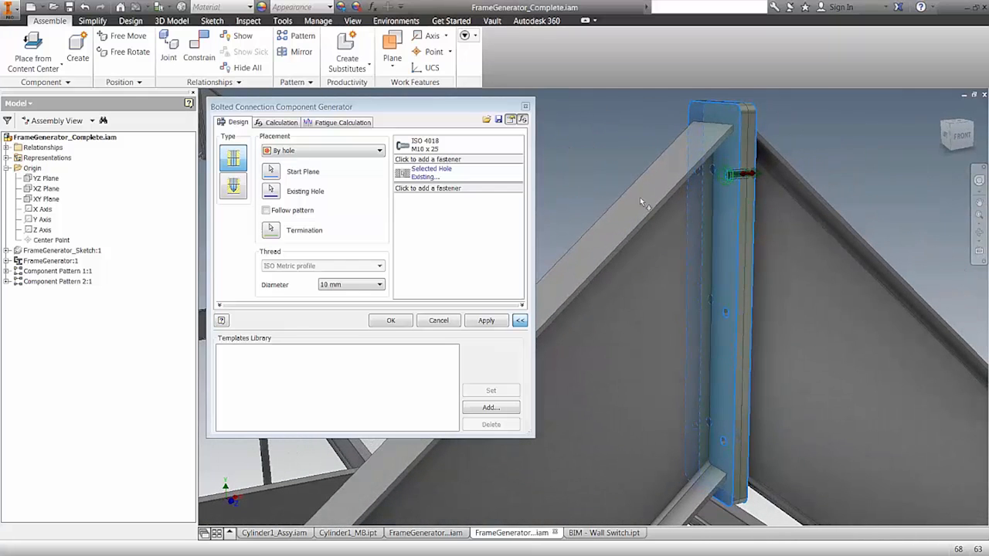
# Add an ISO 7089 washer on each side of the hole and an ISO 4161 nut to the bolted connection.
pyautogui.click(428, 160)
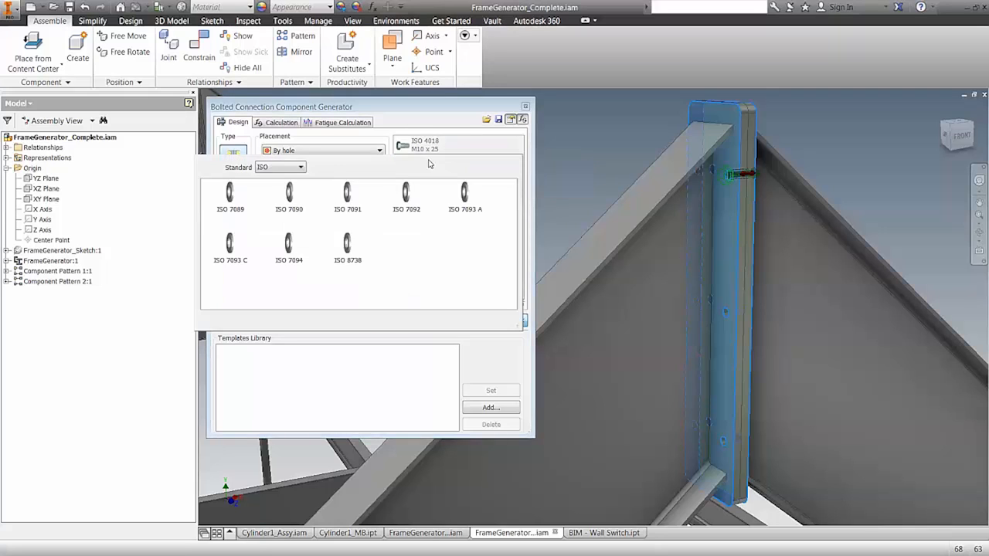
pyautogui.click(235, 200)
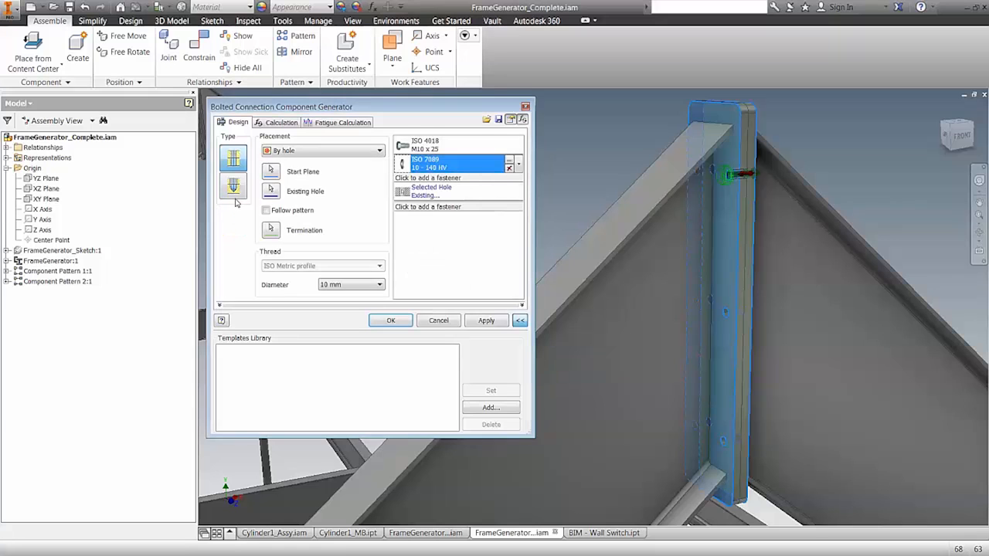
pyautogui.click(441, 206)
pyautogui.click(226, 242)
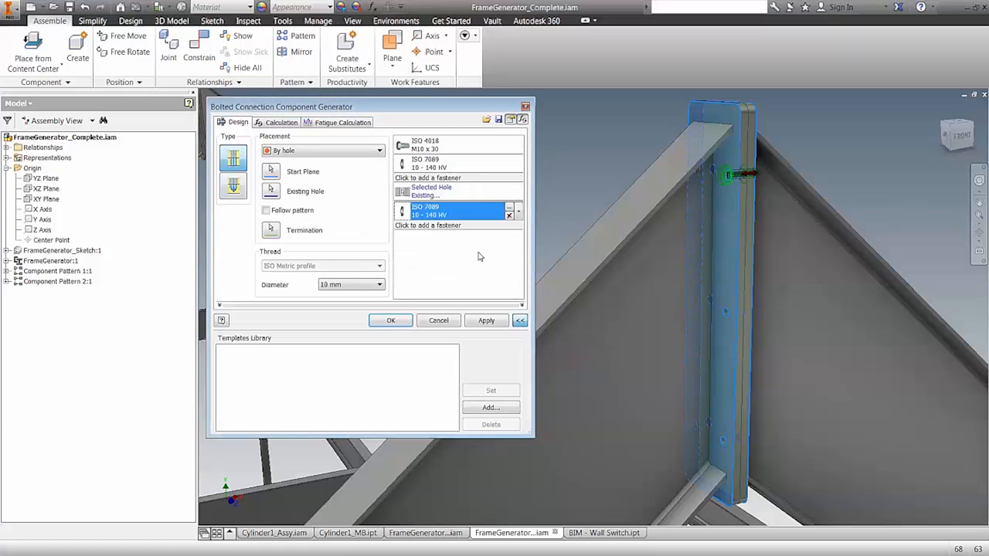
pyautogui.click(431, 226)
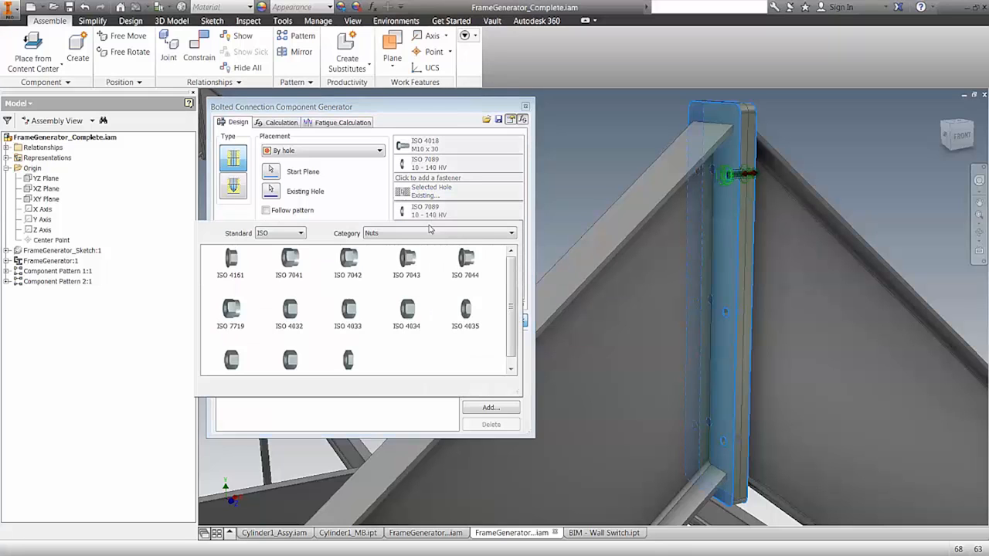
pyautogui.click(228, 263)
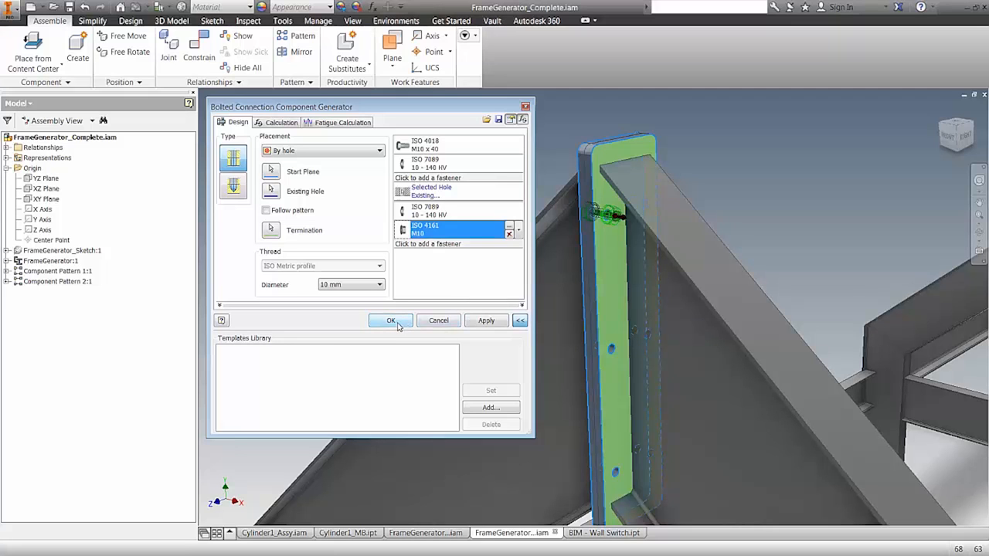
# Review the bolted connection's strength calculation settings and create the connection in the ridge plates.
pyautogui.click(276, 123)
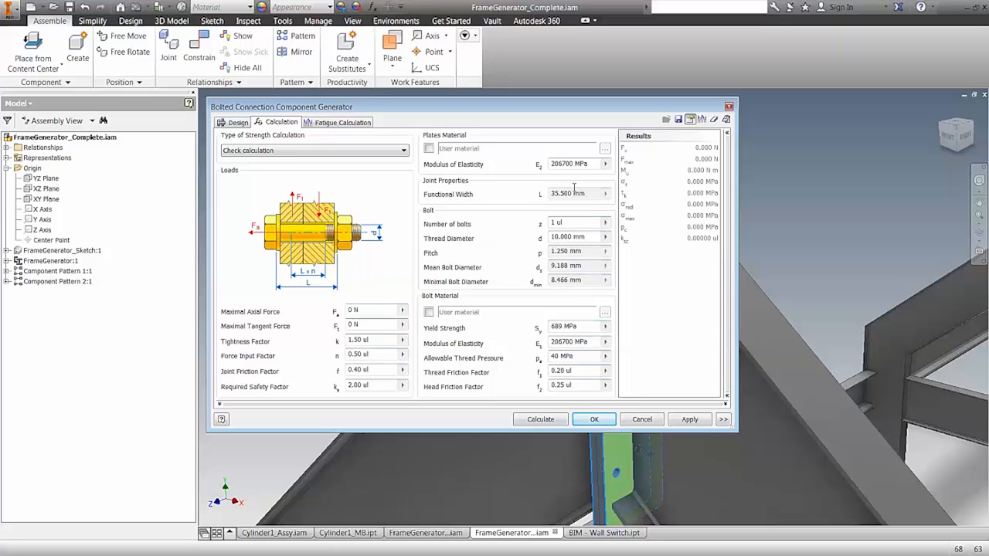
pyautogui.click(234, 122)
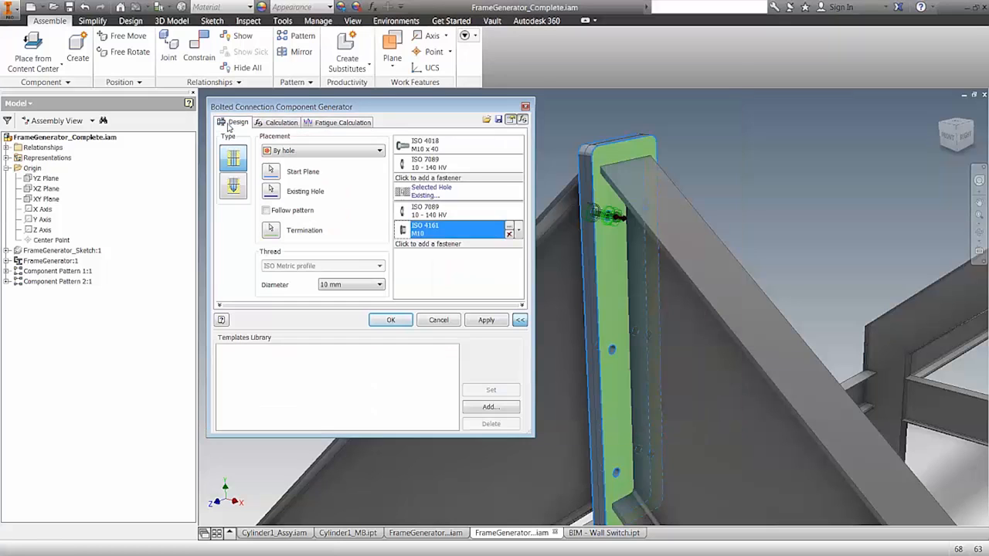
pyautogui.click(393, 321)
pyautogui.click(462, 348)
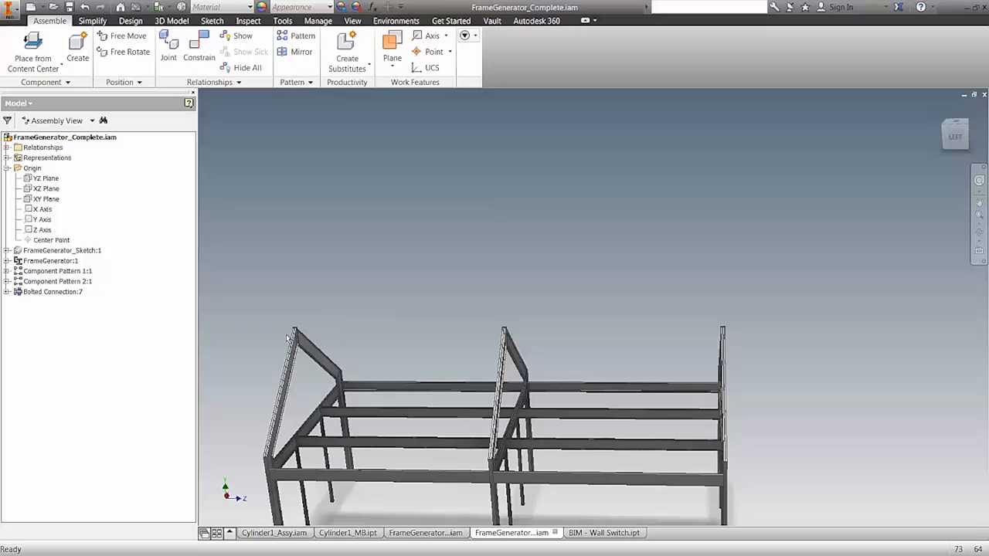
pyautogui.keyDown('shift'); pyautogui.moveTo(286, 340); pyautogui.dragTo(608, 204, button='middle'); pyautogui.keyUp('shift')
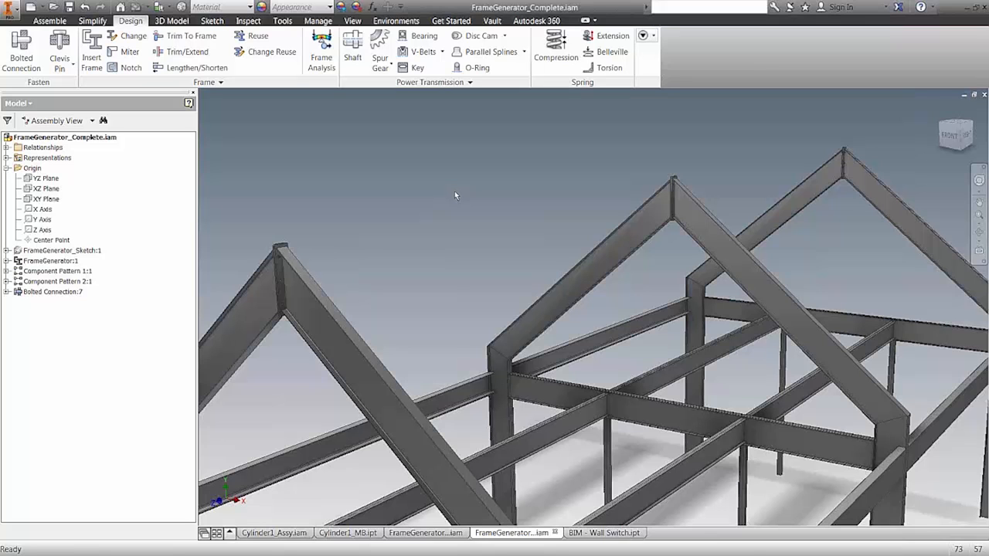
pyautogui.click(519, 353)
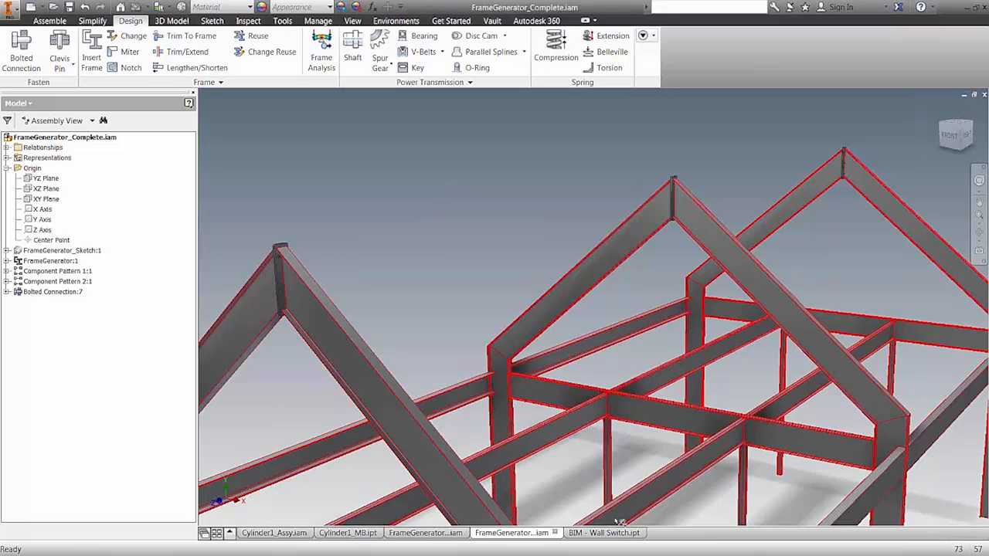
# Switch to BIM - Wall Switch.ipt and inspect its rib, split and shell features from the underside and in home view.
pyautogui.click(616, 533)
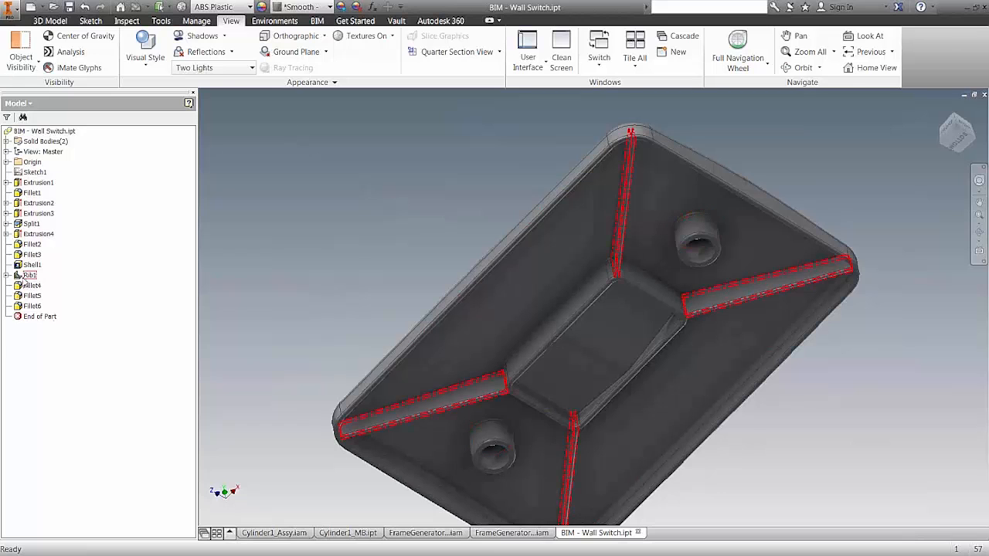
pyautogui.click(30, 275)
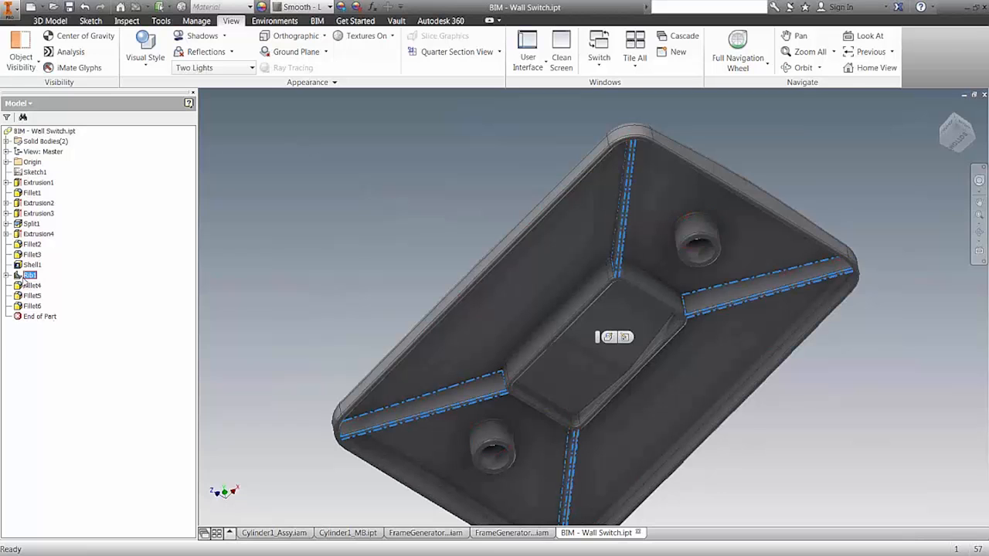
pyautogui.click(29, 224)
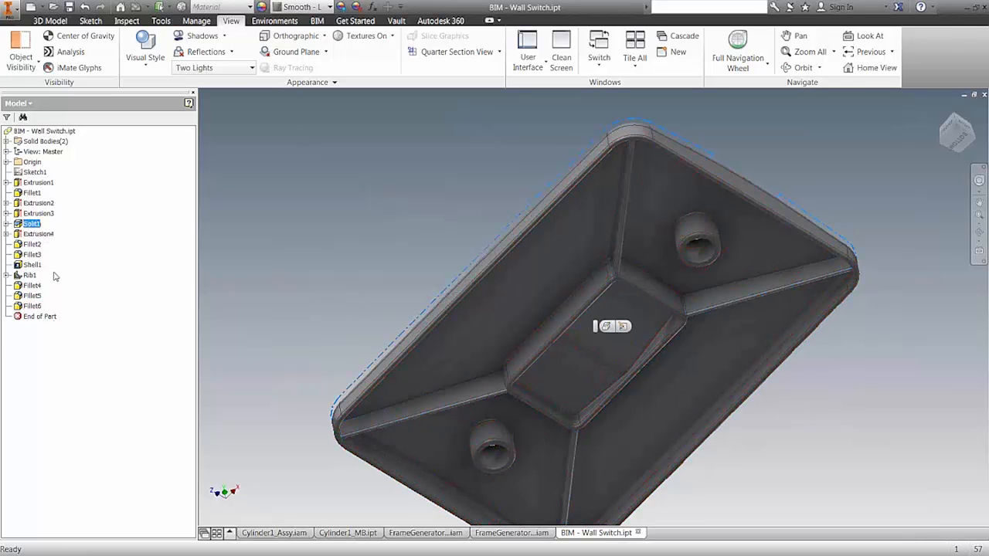
pyautogui.click(32, 264)
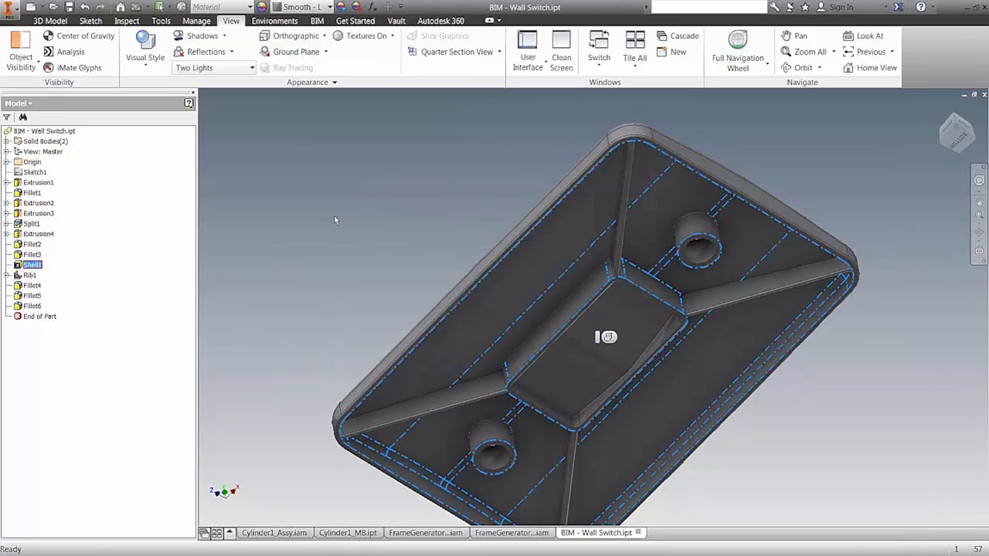
pyautogui.press('F6')
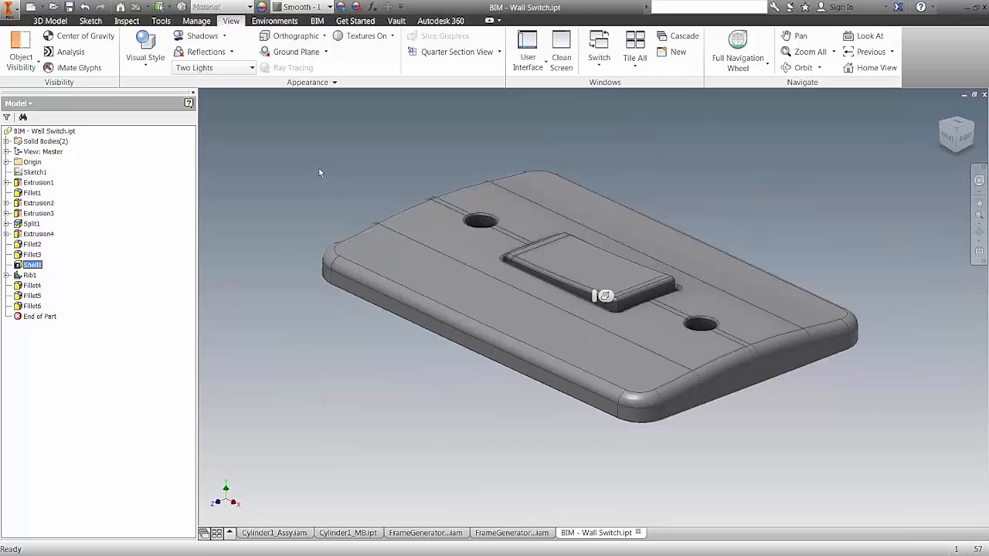
pyautogui.click(320, 173)
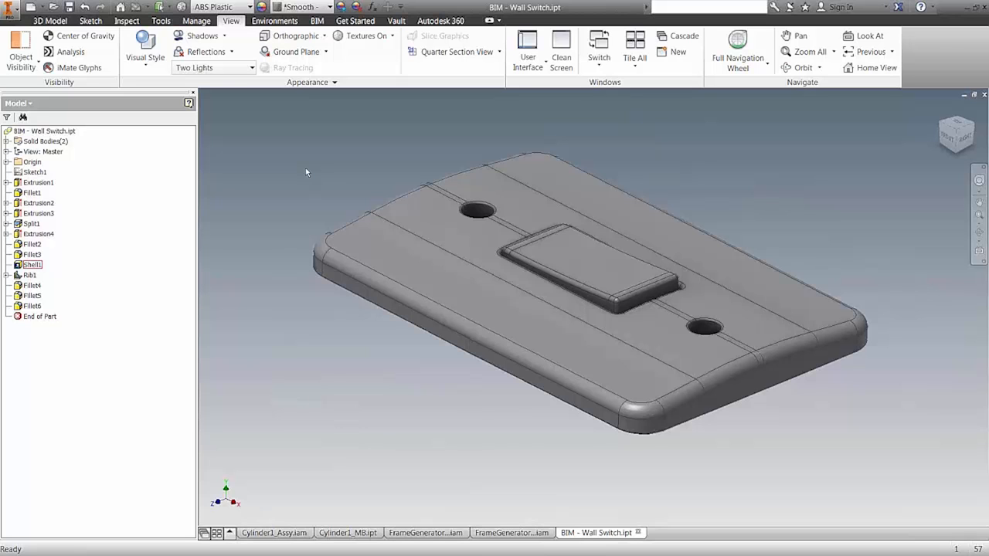
# Simplify the wall switch by removing its automatically selected detail faces with Remove Details.
pyautogui.click(317, 21)
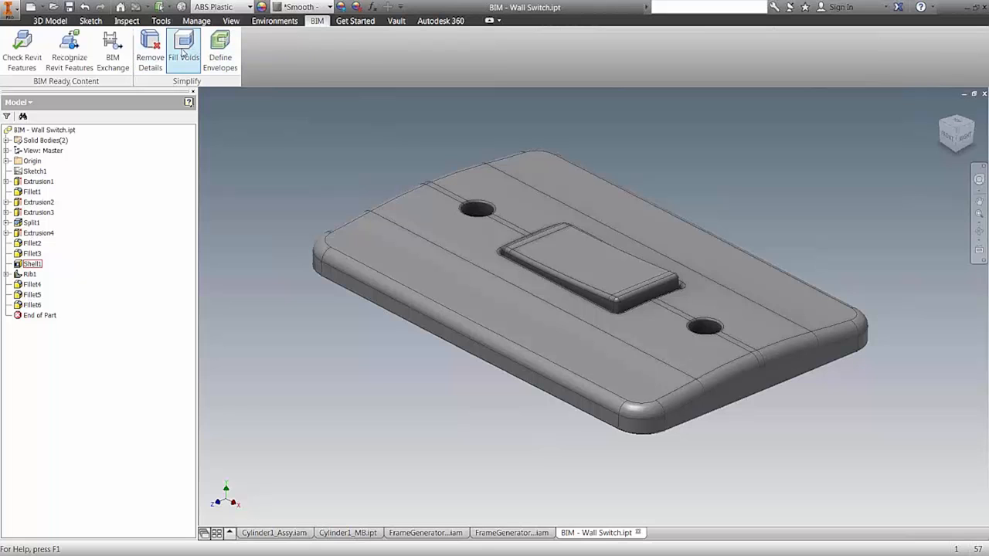
pyautogui.click(150, 51)
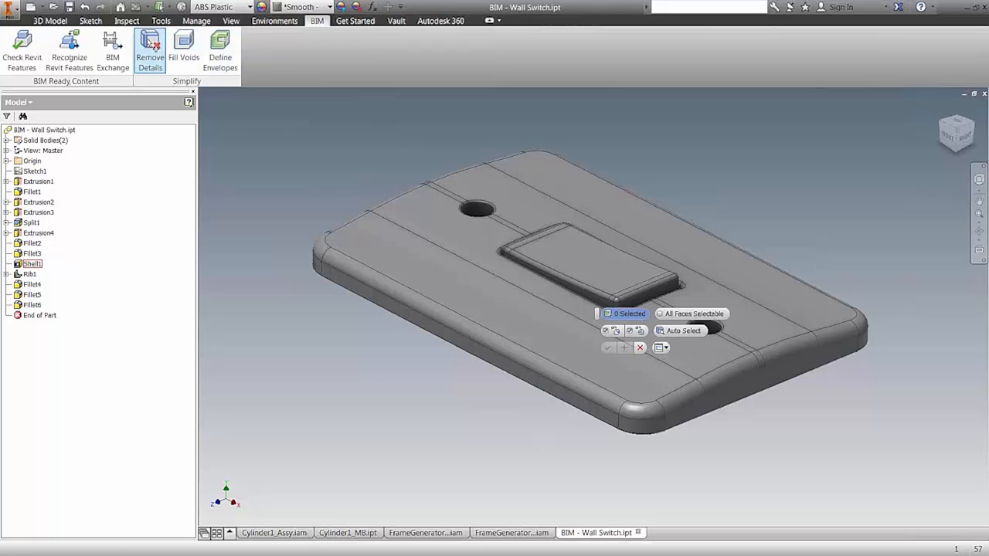
pyautogui.click(678, 330)
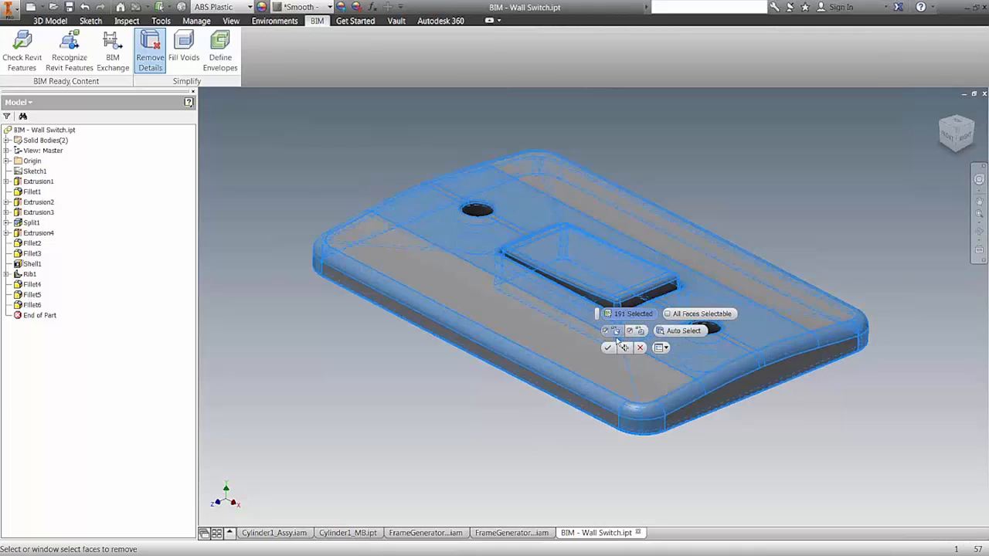
pyautogui.click(608, 348)
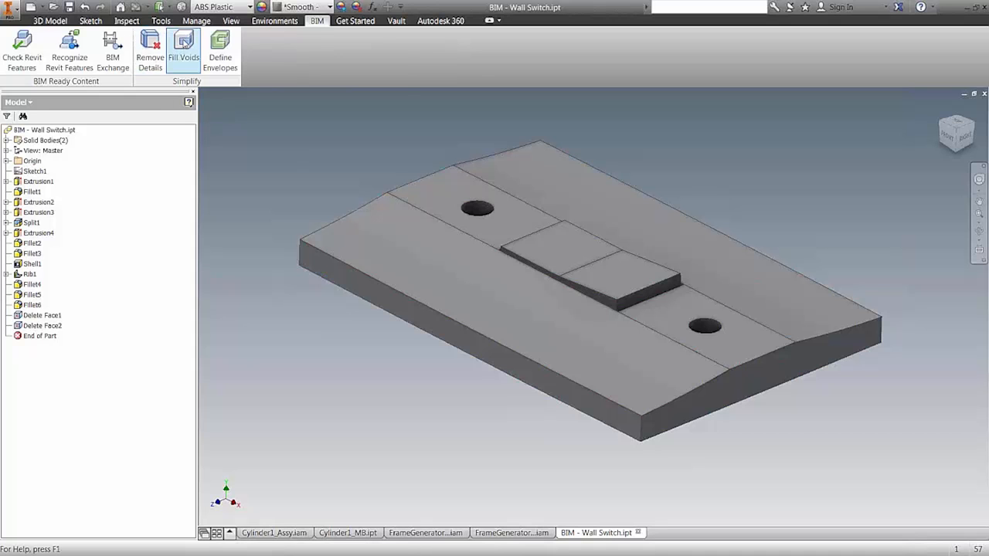
# Fill the wall switch's screw holes and hollow underside with Fill Voids, using automatically selected boundary loops.
pyautogui.click(185, 47)
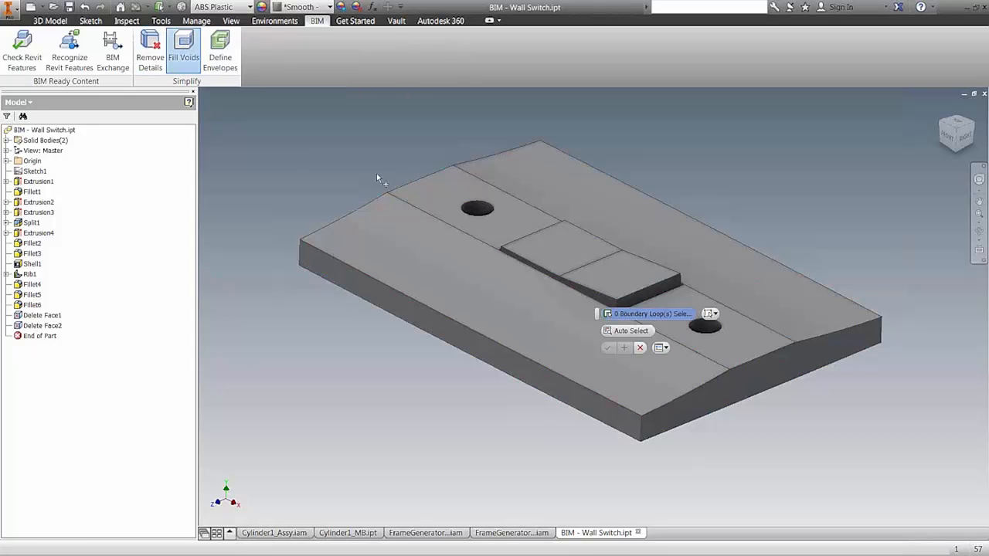
pyautogui.click(633, 330)
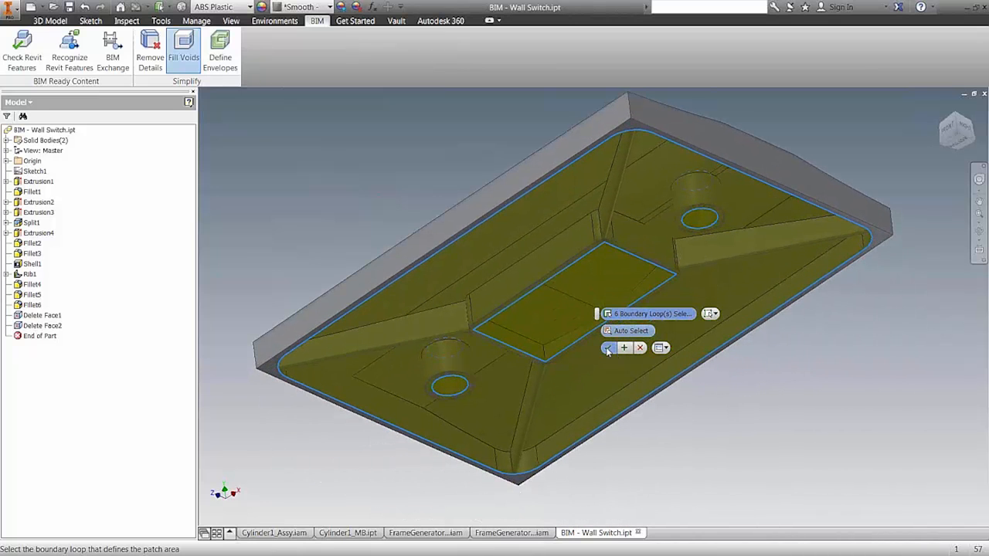
pyautogui.click(608, 348)
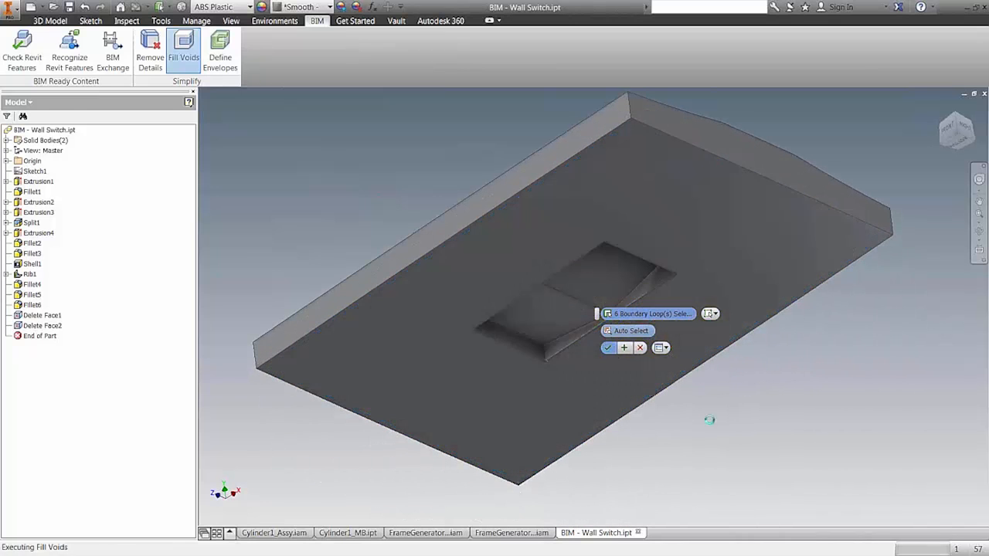
# Define a solid box envelope around the wall plate from its four outer side faces.
pyautogui.click(220, 51)
pyautogui.click(583, 146)
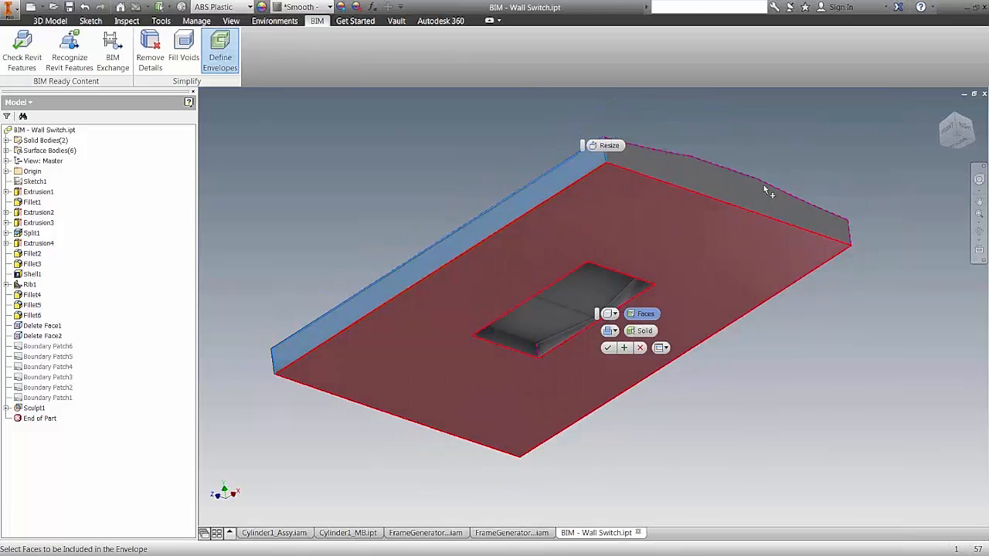
pyautogui.click(732, 216)
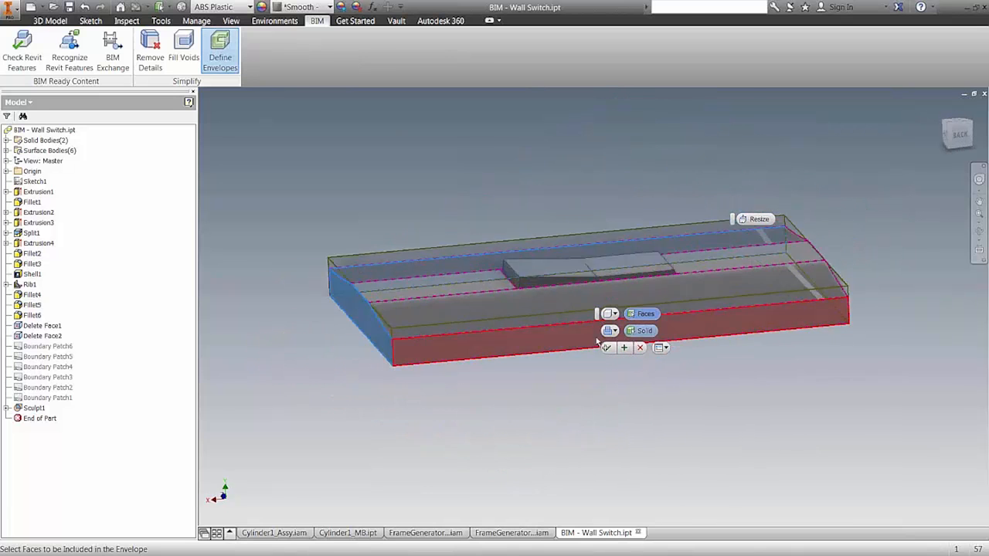
pyautogui.click(541, 341)
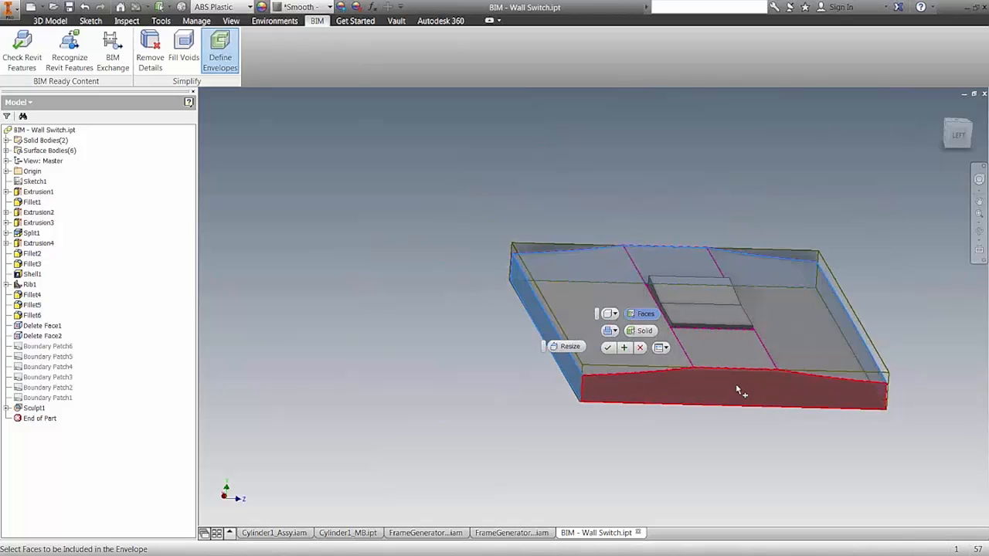
pyautogui.click(737, 388)
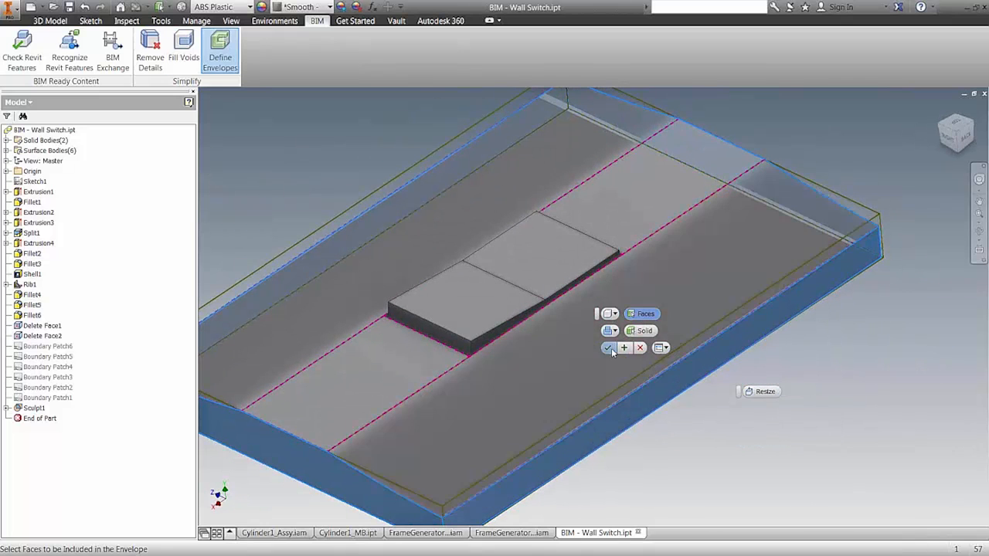
pyautogui.click(608, 348)
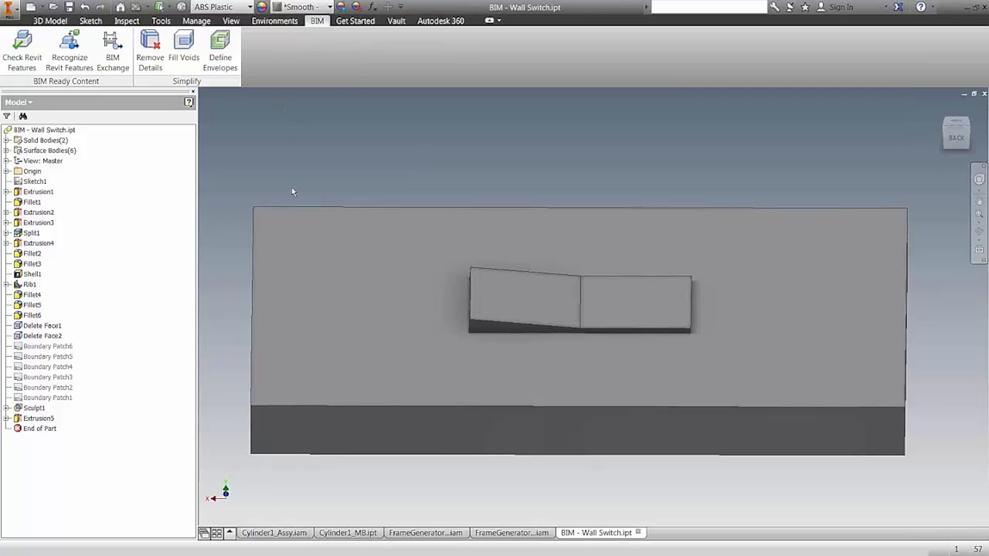
# Enter the BIM Exchange environment for the wall switch and run Check Design to review its export readiness.
pyautogui.click(106, 48)
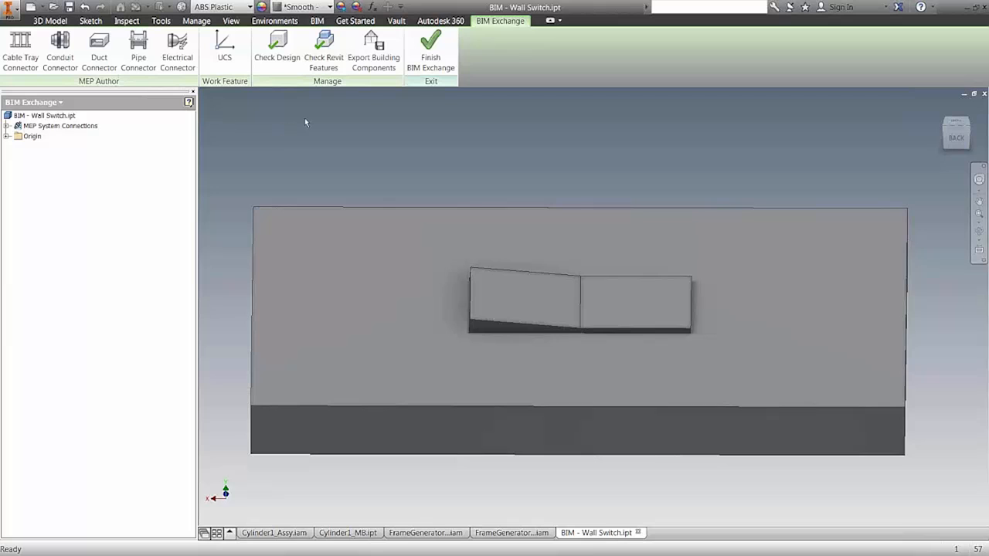
pyautogui.click(271, 49)
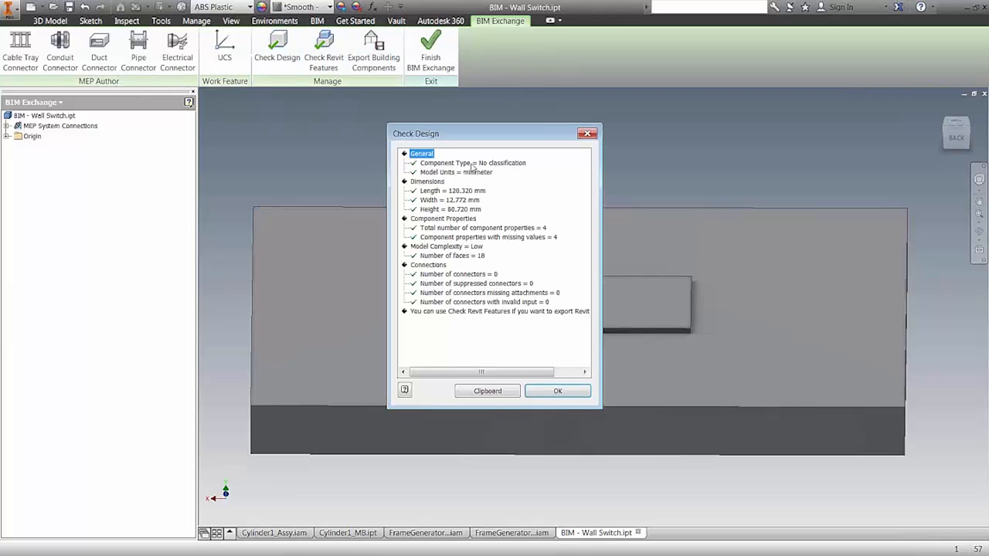
pyautogui.click(550, 394)
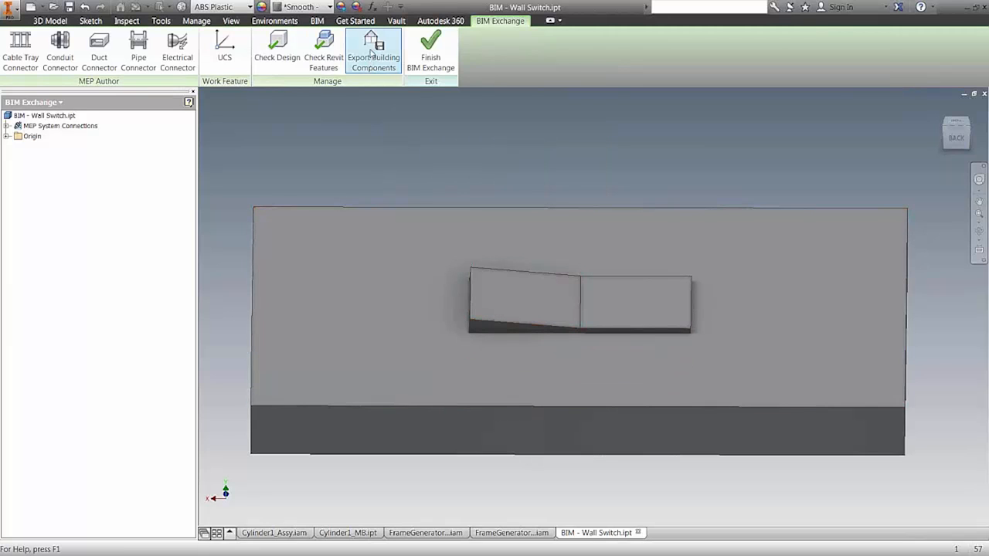
# Review the Export Building Components settings for the wall switch with Autodesk Exchange Files (*.adsk) as the file type, and cancel the export.
pyautogui.click(370, 44)
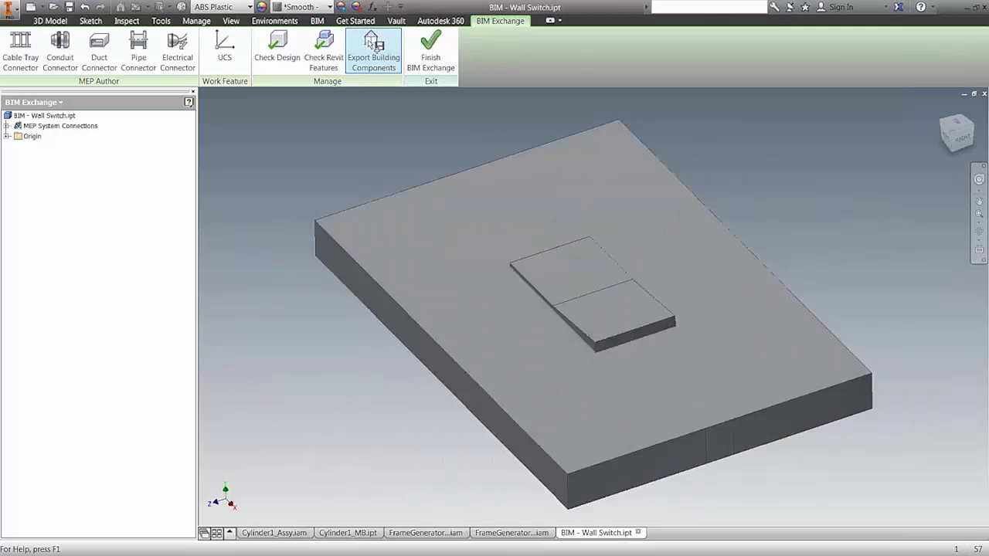
pyautogui.moveTo(266, 14); pyautogui.dragTo(468, 108)
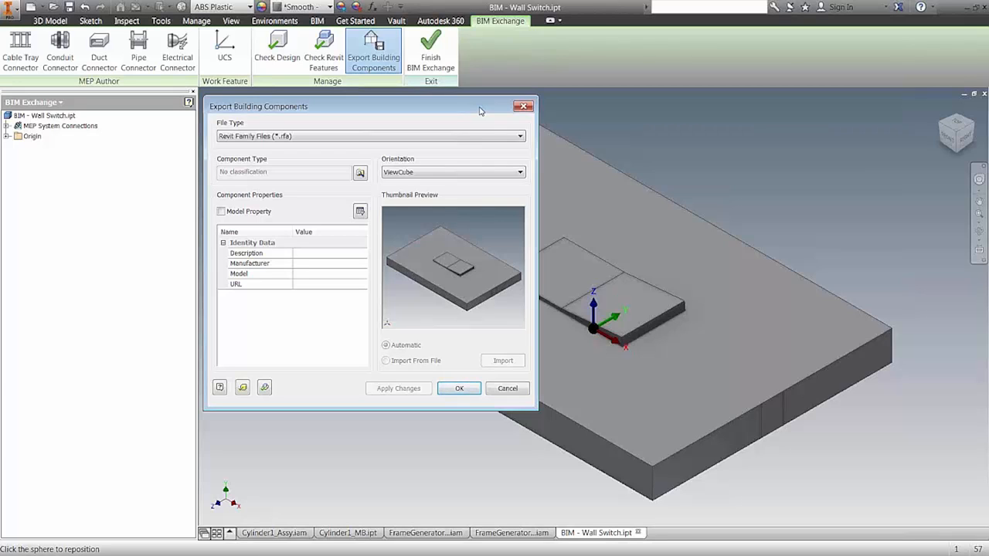
pyautogui.click(354, 138)
pyautogui.click(355, 155)
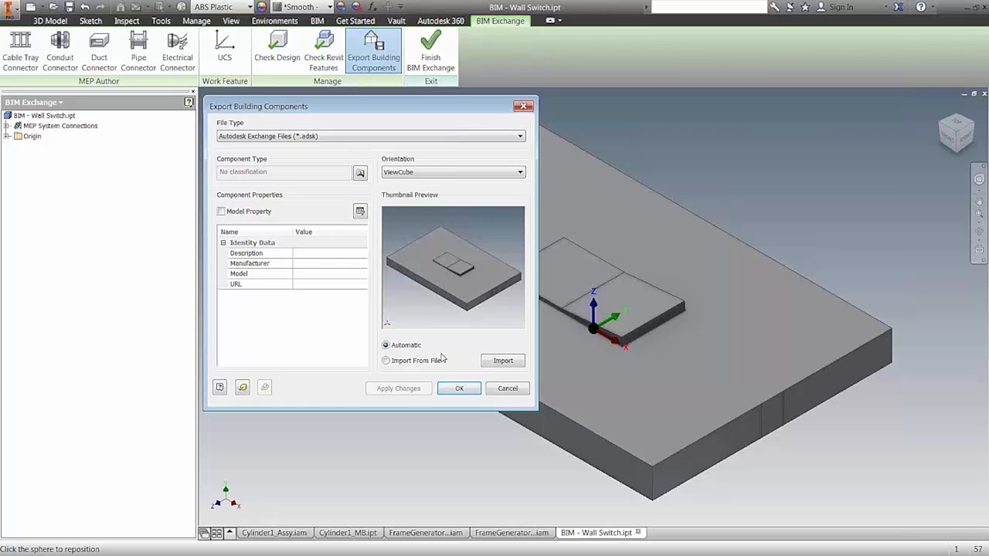
pyautogui.click(507, 388)
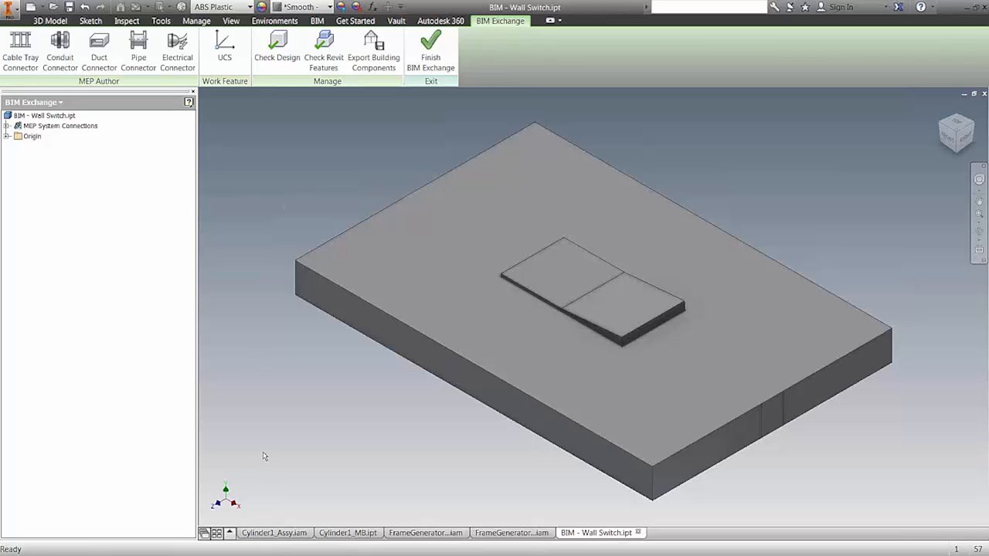
# Switch to Cylinder1_Assy.iam and compare its orthographic view with the perspective view, finishing in perspective.
pyautogui.click(262, 534)
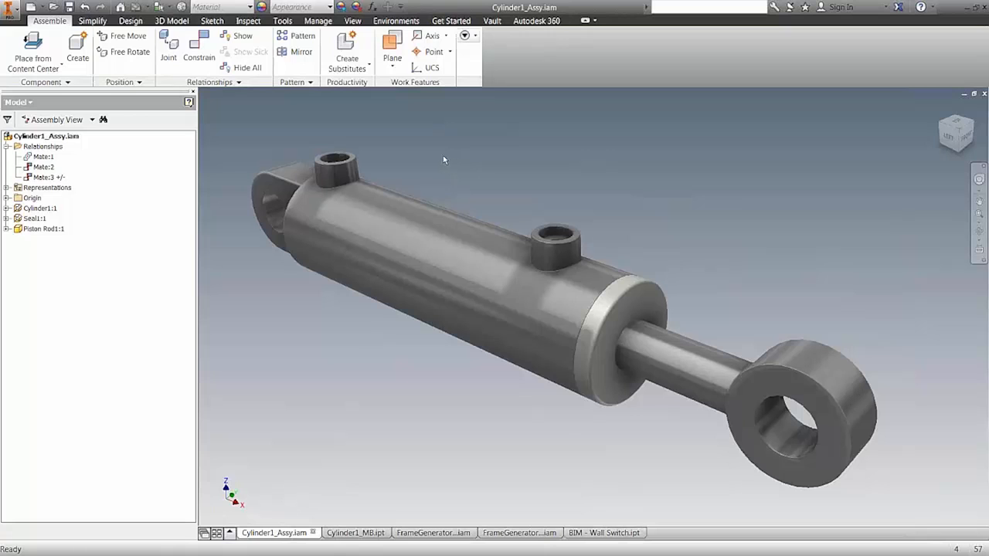
pyautogui.click(353, 21)
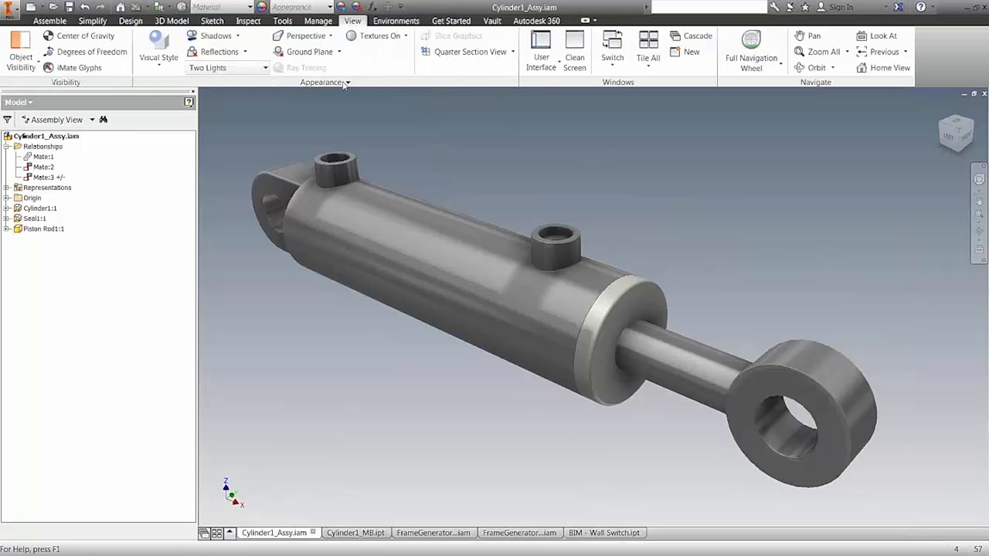
pyautogui.click(290, 37)
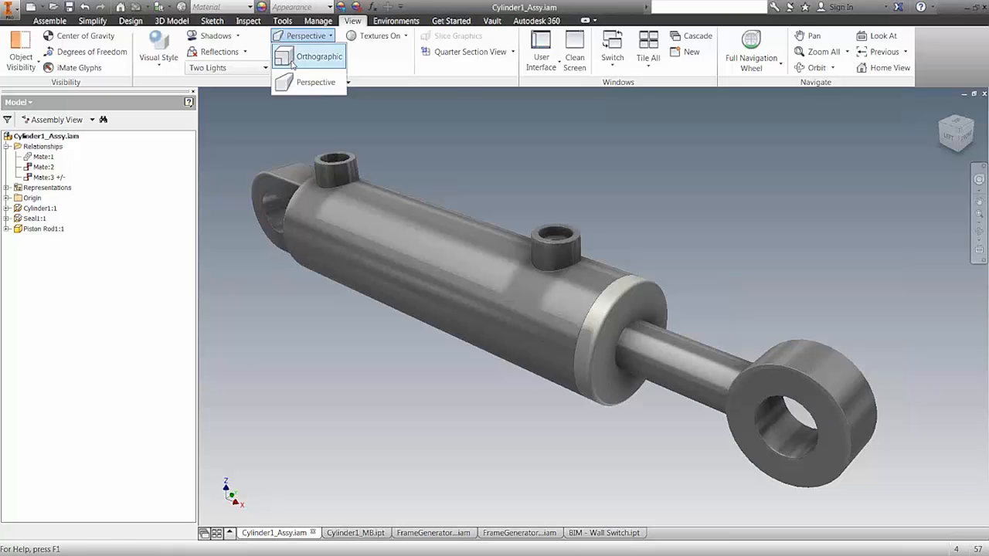
pyautogui.click(293, 62)
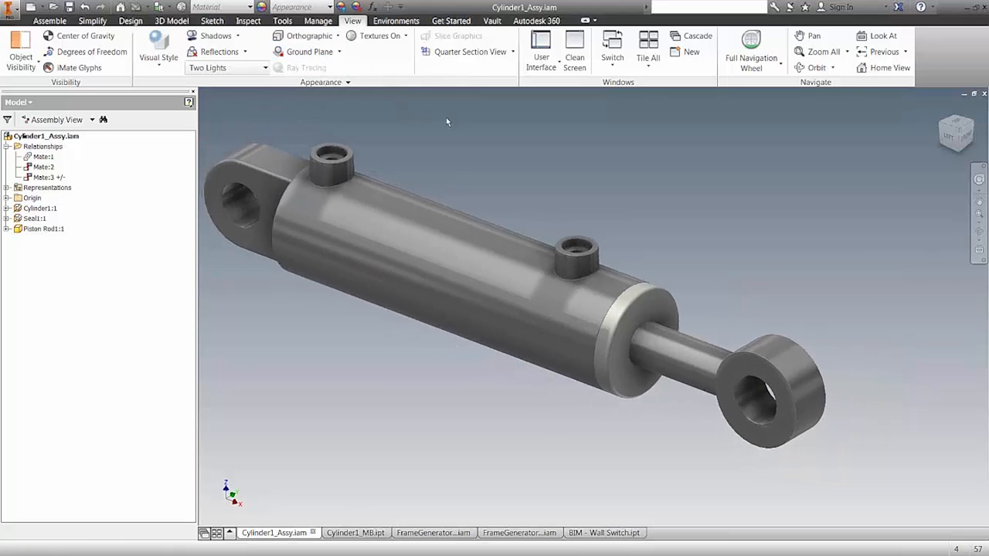
pyautogui.click(313, 39)
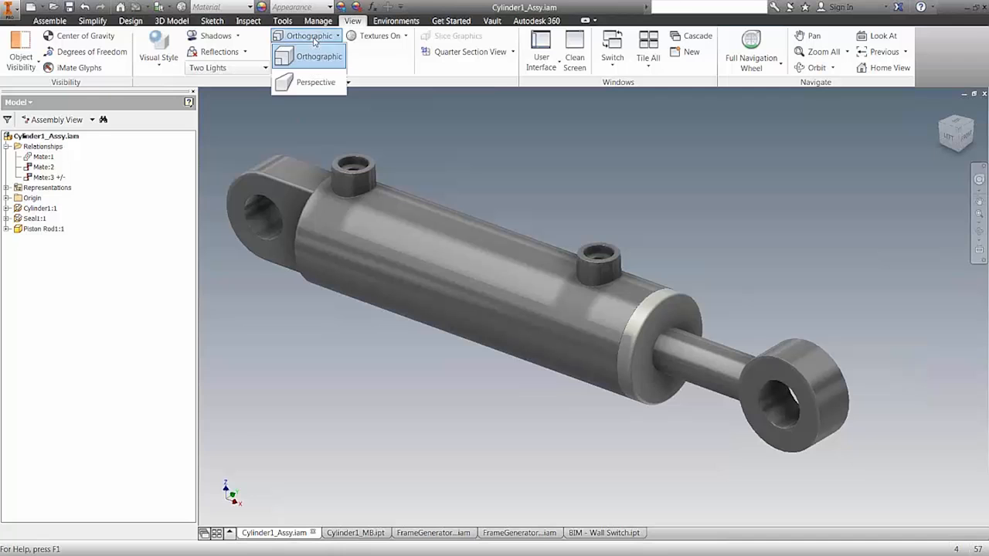
pyautogui.click(317, 82)
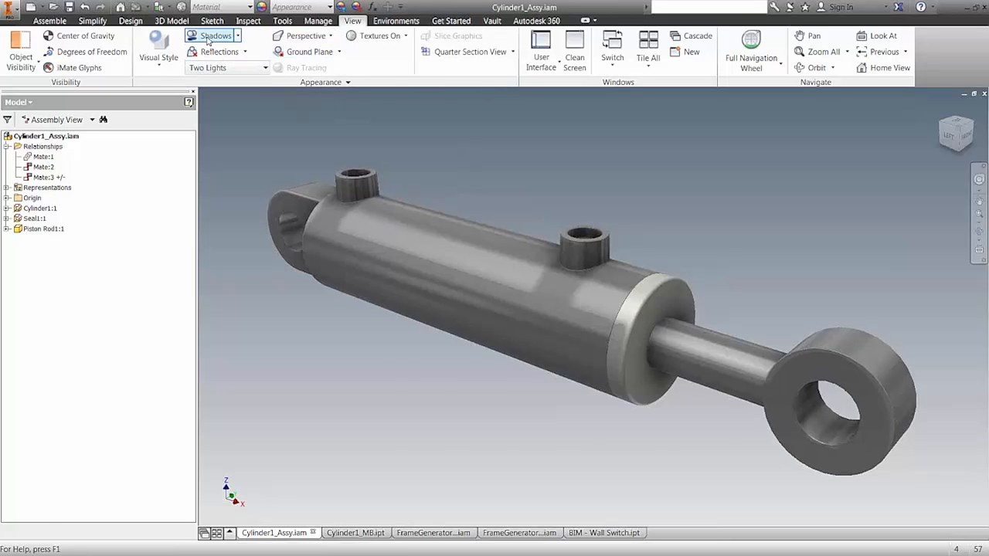
# Turn on shadows and reflections for the cylinder assembly, and toggle the ground plane on and off.
pyautogui.click(207, 38)
pyautogui.click(211, 53)
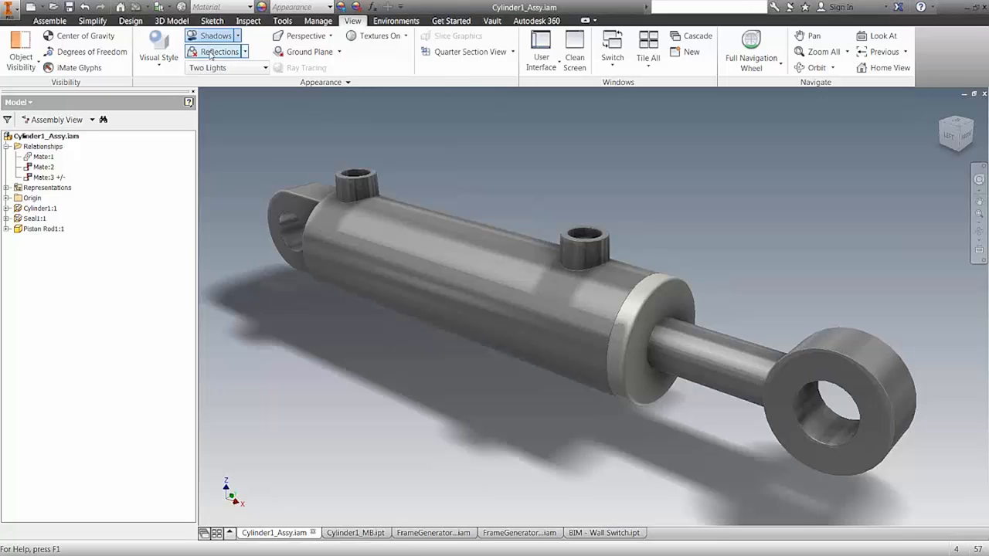
pyautogui.click(211, 37)
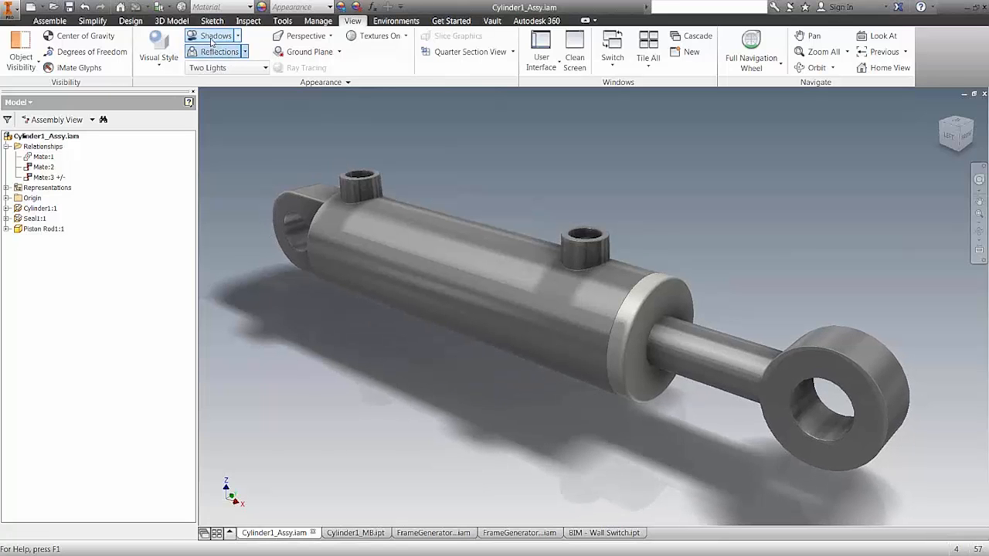
pyautogui.click(211, 38)
pyautogui.click(334, 52)
pyautogui.click(323, 53)
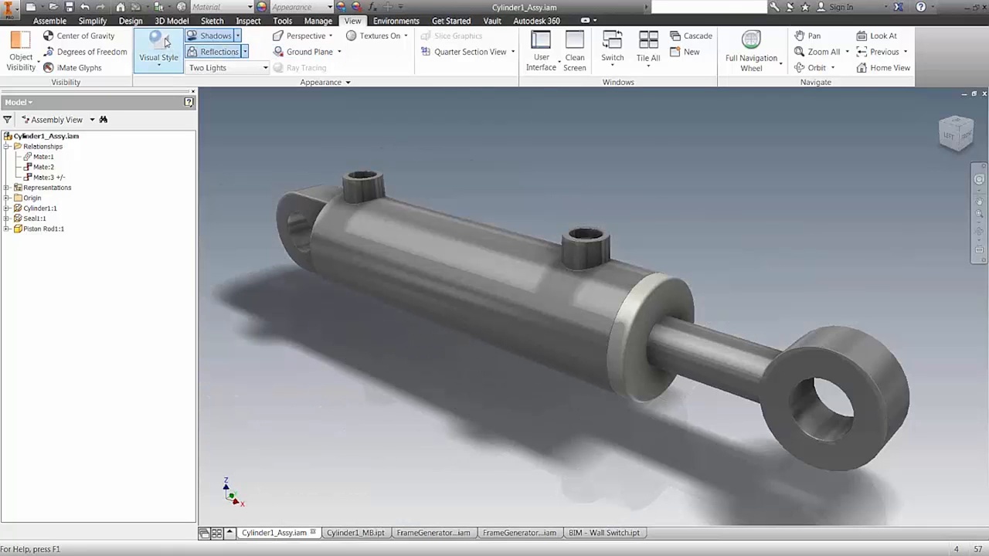
# Try the Country Road, Old Warehouse, Empty Lab and Warehouse lighting styles on the cylinder assembly.
pyautogui.click(223, 68)
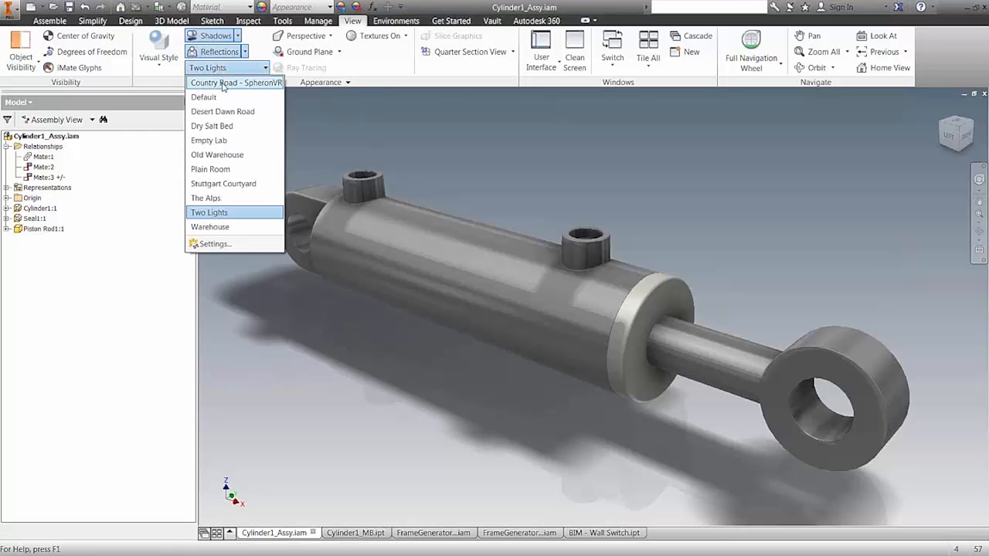
pyautogui.click(224, 83)
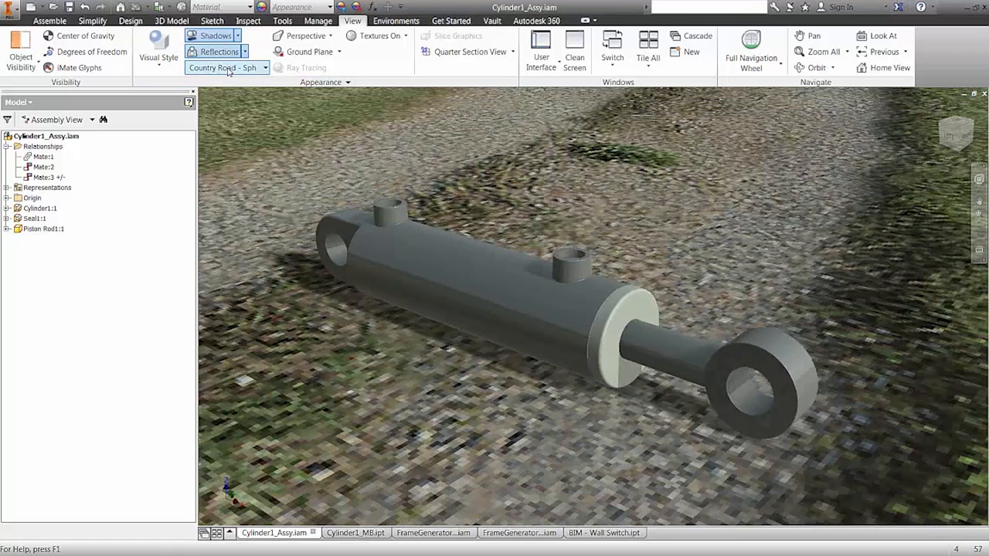
pyautogui.click(229, 69)
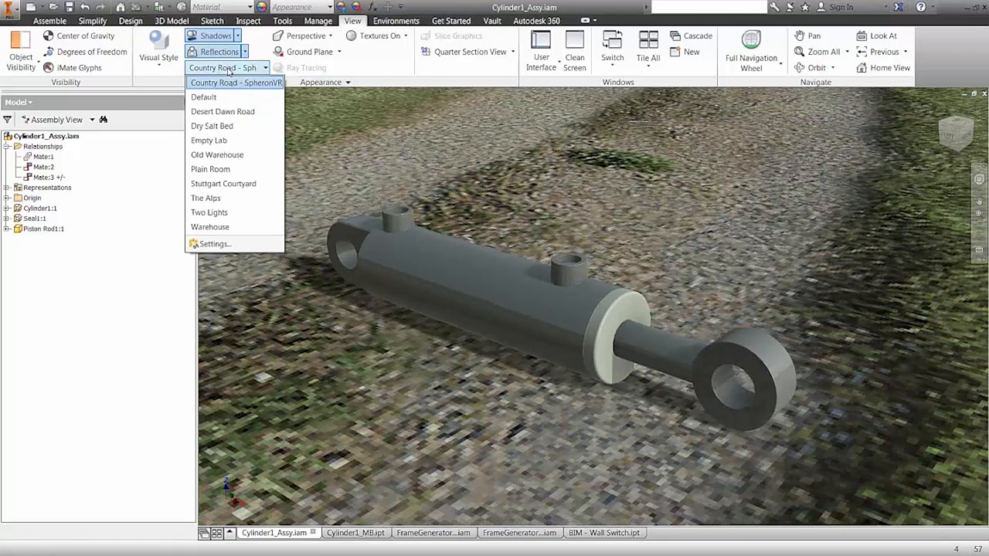
pyautogui.click(240, 157)
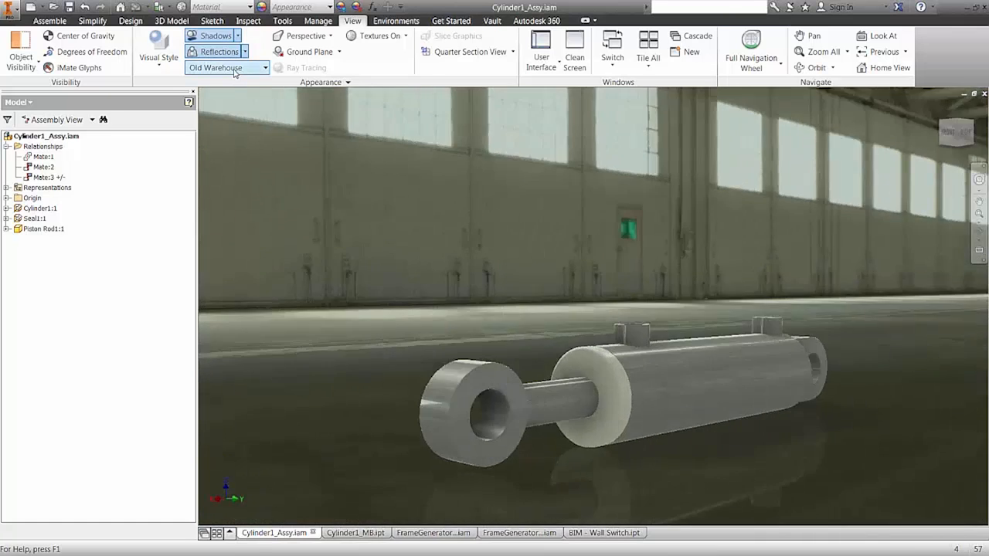
pyautogui.click(233, 70)
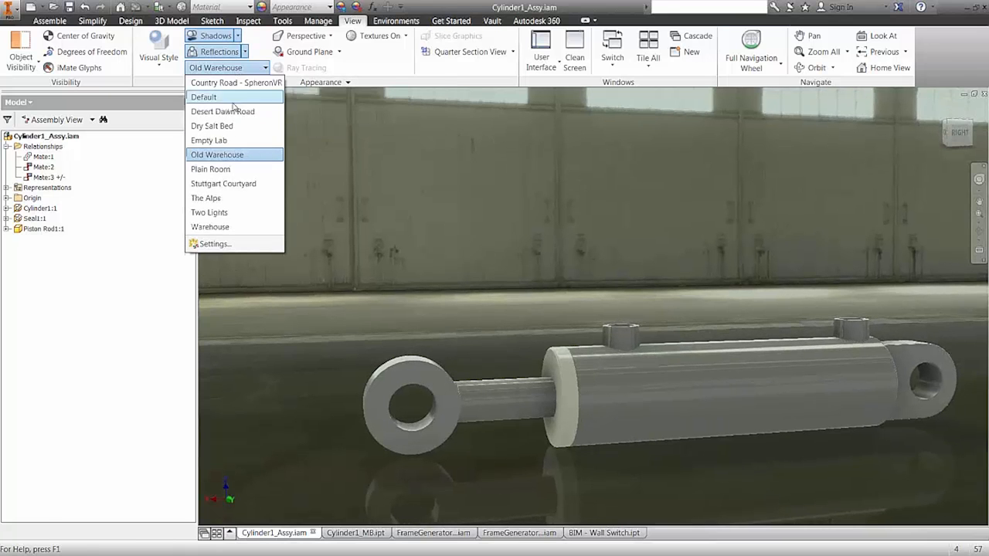
pyautogui.click(239, 143)
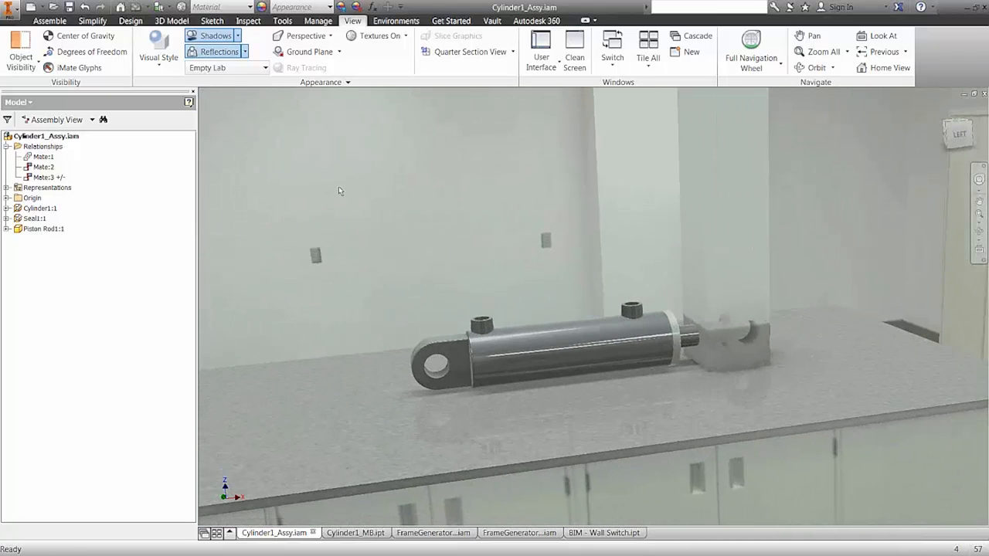
pyautogui.click(228, 68)
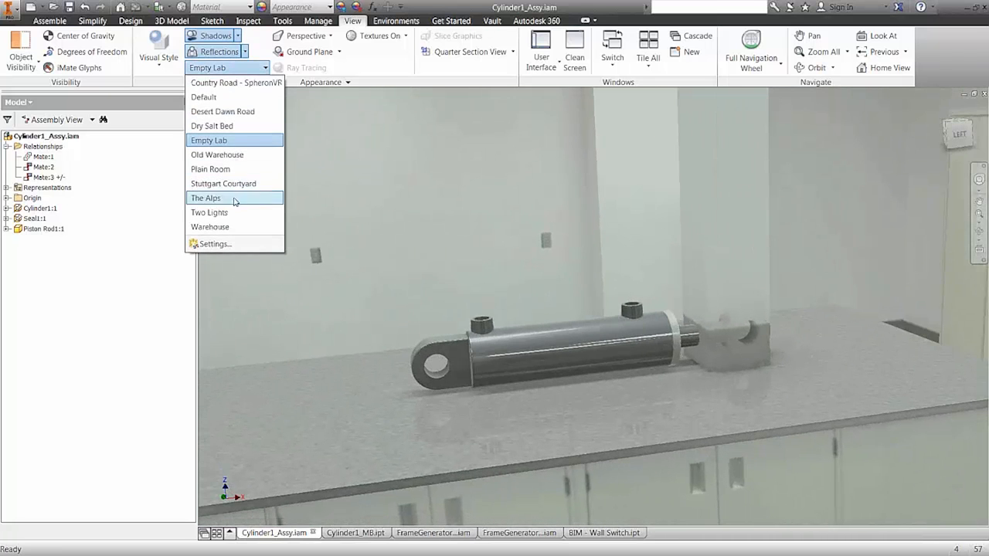
pyautogui.click(231, 226)
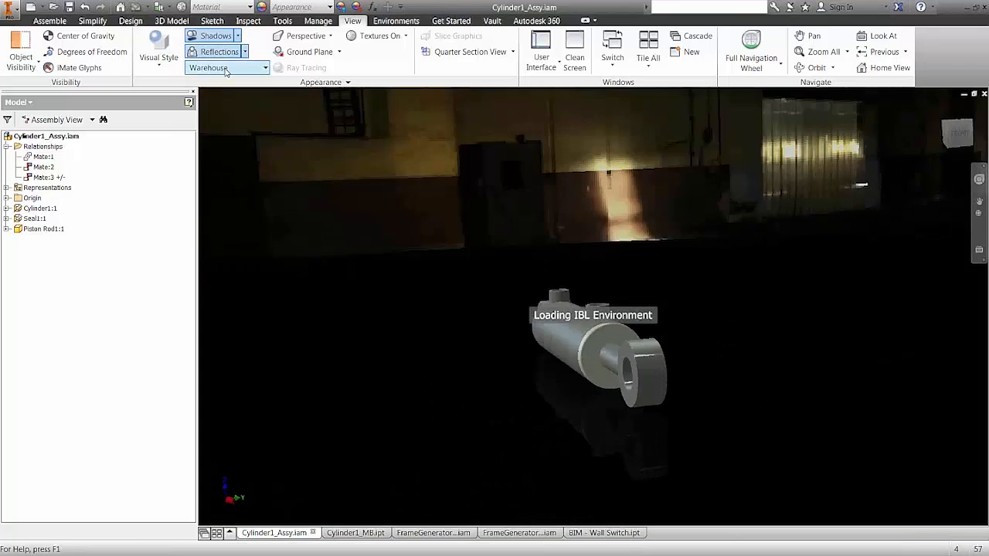
# Apply the Old Warehouse lighting style and display the cylinder in the Realistic visual style with interactive ray tracing.
pyautogui.click(226, 69)
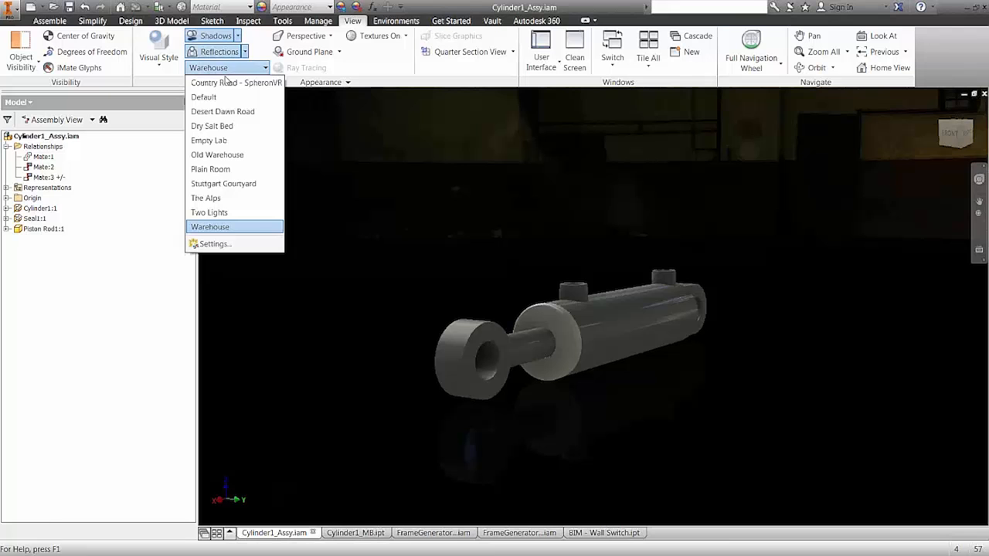
pyautogui.click(230, 156)
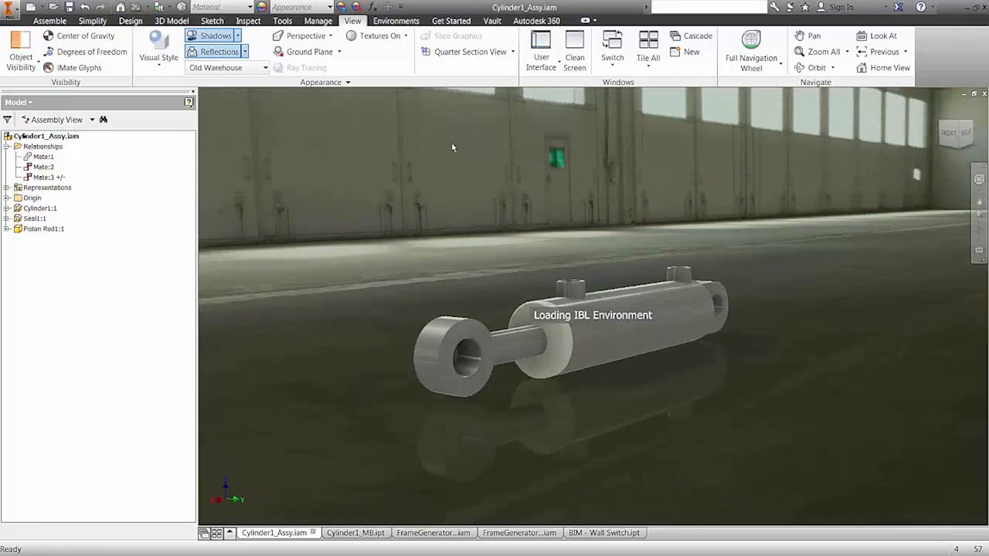
pyautogui.click(160, 43)
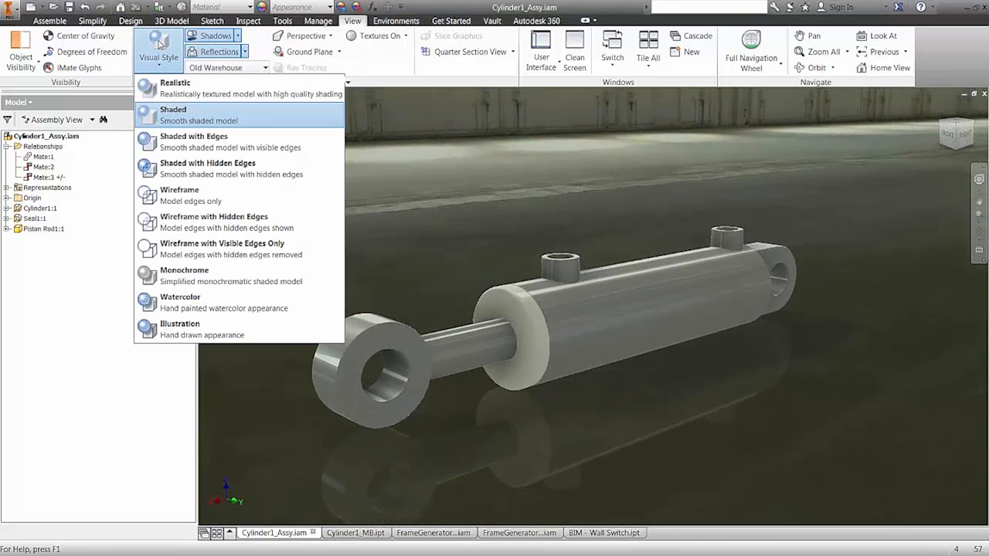
pyautogui.click(178, 90)
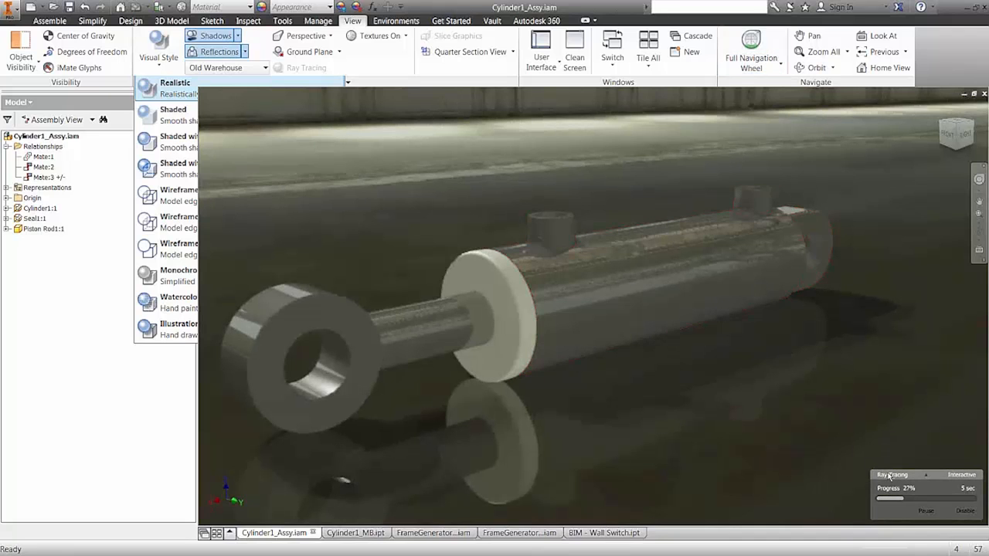
pyautogui.moveTo(887, 478)
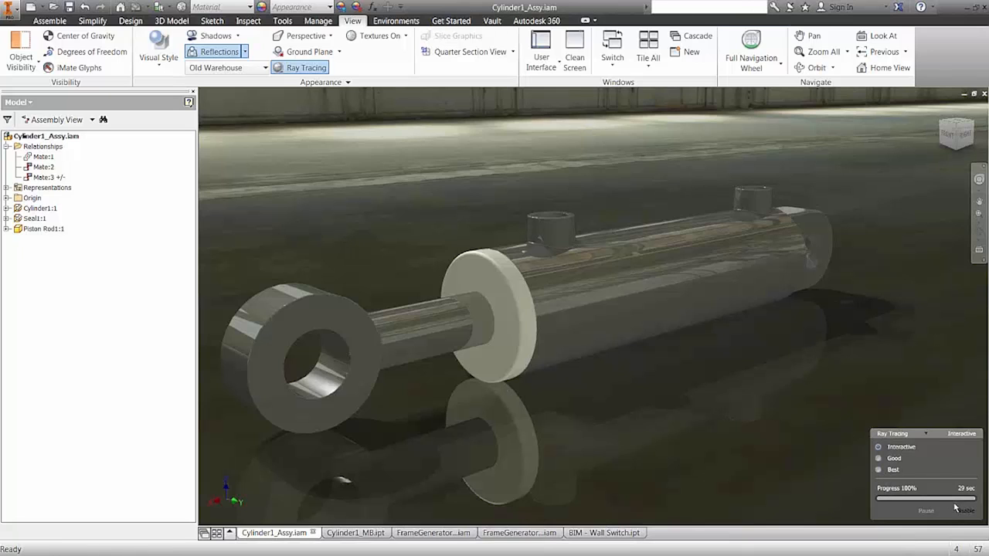
pyautogui.click(218, 57)
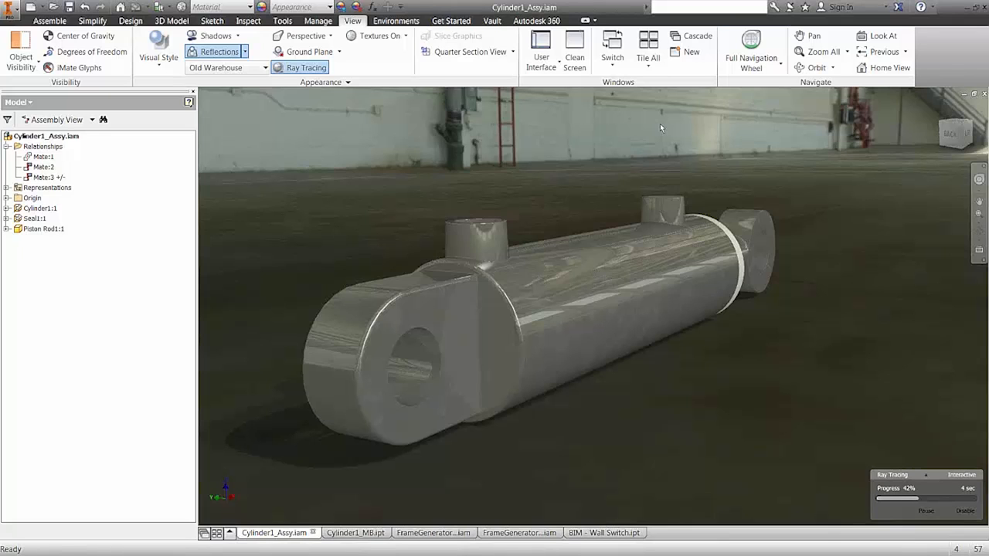
pyautogui.click(8, 11)
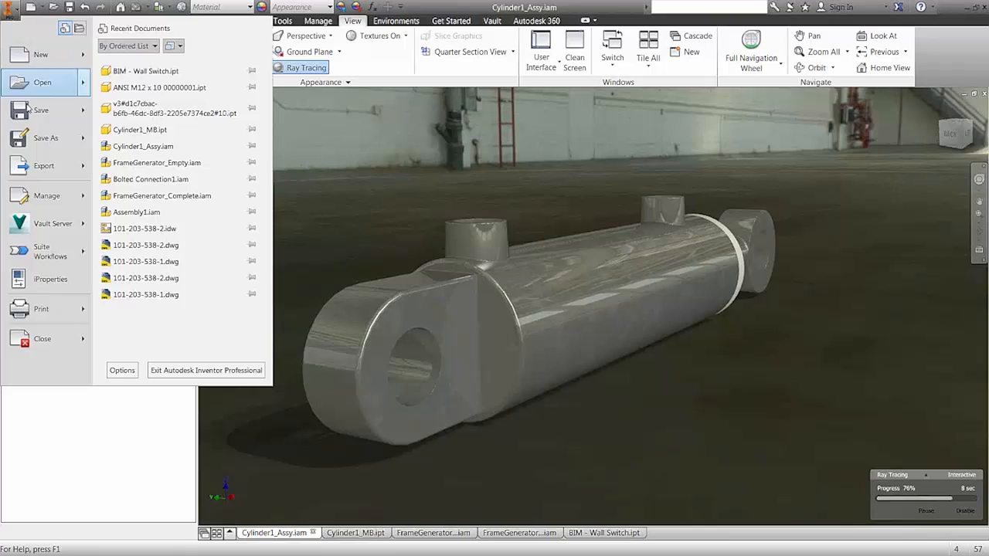
pyautogui.click(52, 166)
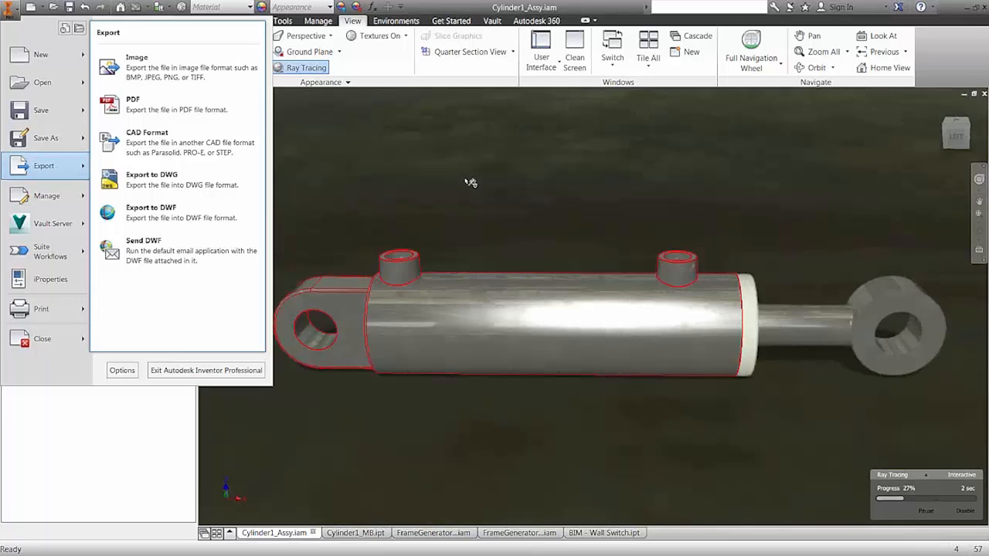
pyautogui.click(154, 419)
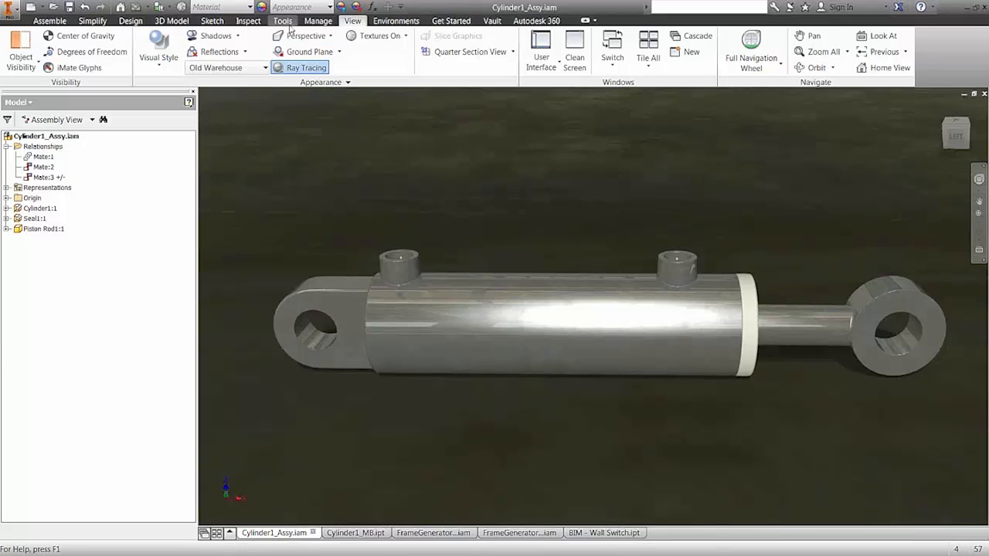
# Enter the Inventor Studio environment for the cylinder assembly.
pyautogui.click(391, 22)
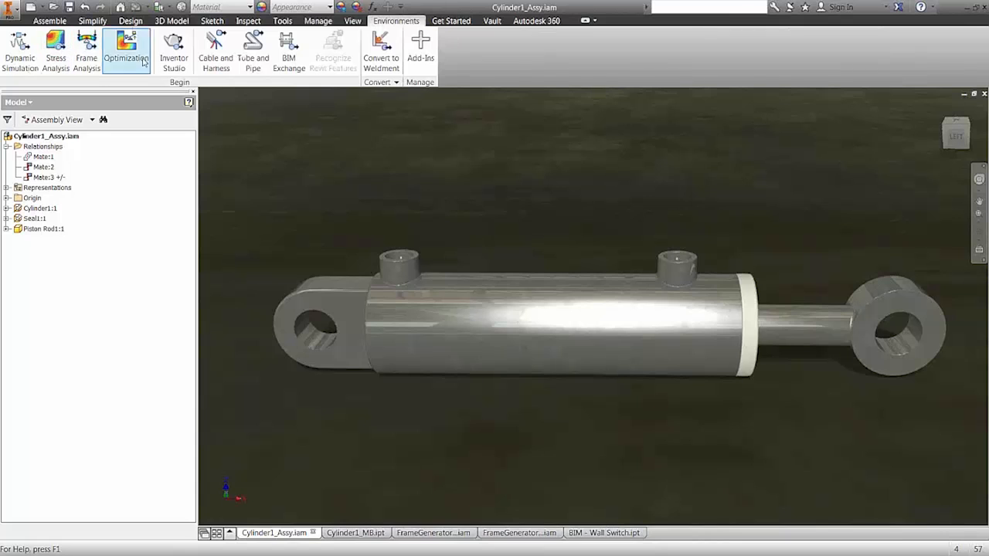
pyautogui.click(169, 50)
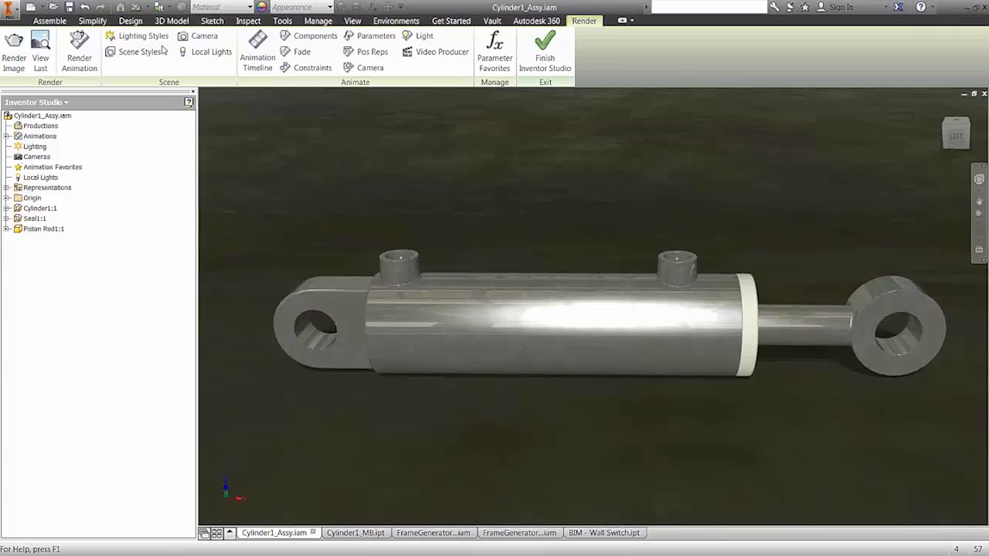
# Browse the Inventor Studio lighting styles, including Security Lighting, and the available scene styles without changing any settings.
pyautogui.click(147, 39)
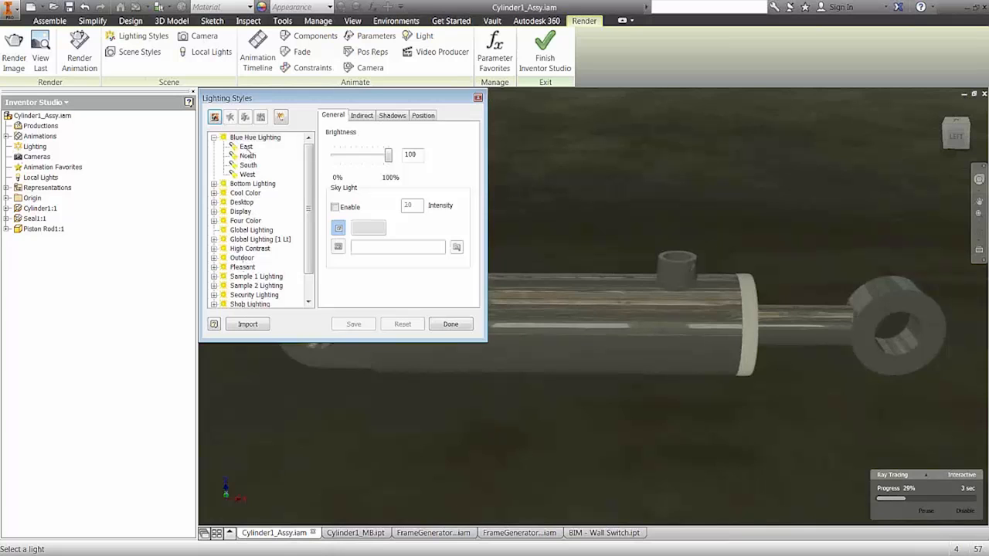
pyautogui.moveTo(312, 179); pyautogui.dragTo(310, 234)
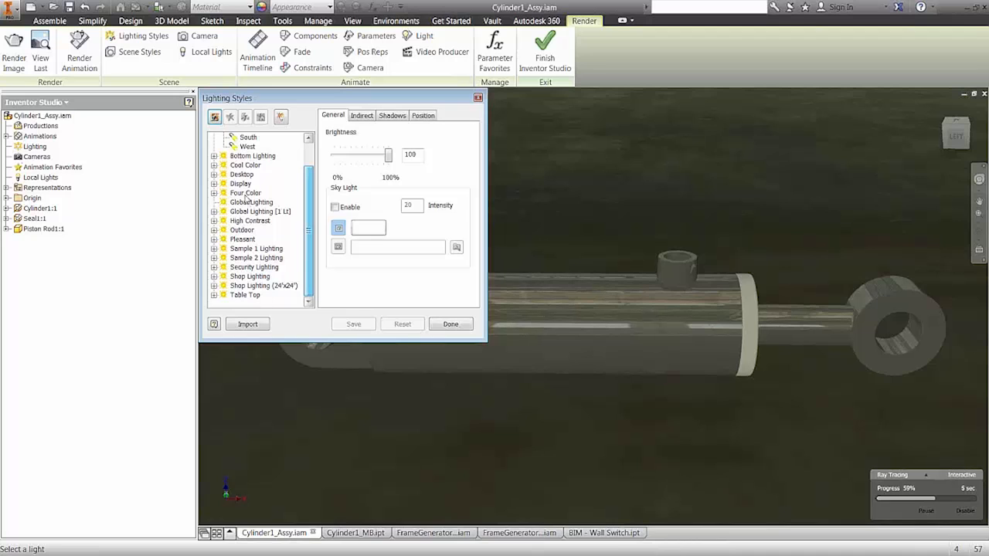
pyautogui.click(244, 240)
pyautogui.click(246, 267)
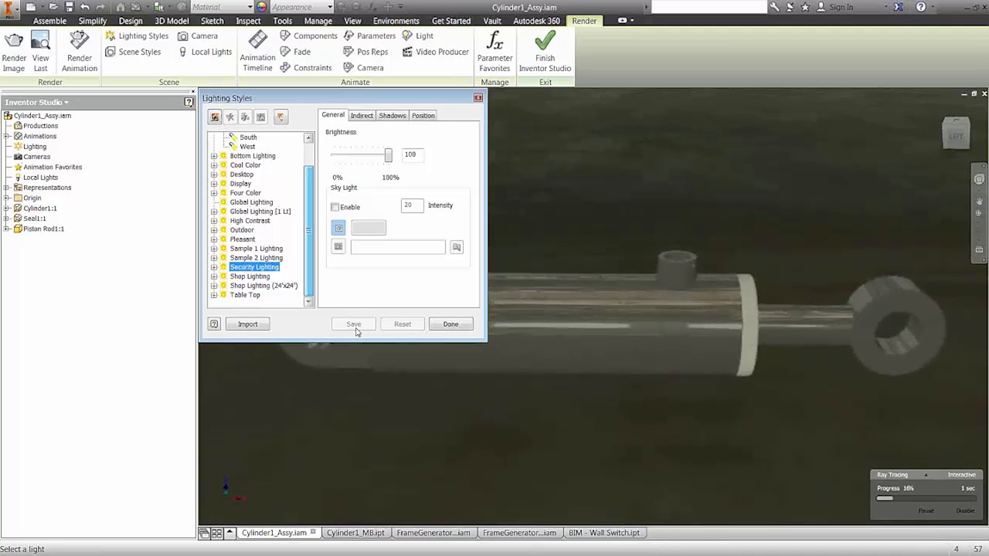
pyautogui.click(256, 276)
pyautogui.click(440, 326)
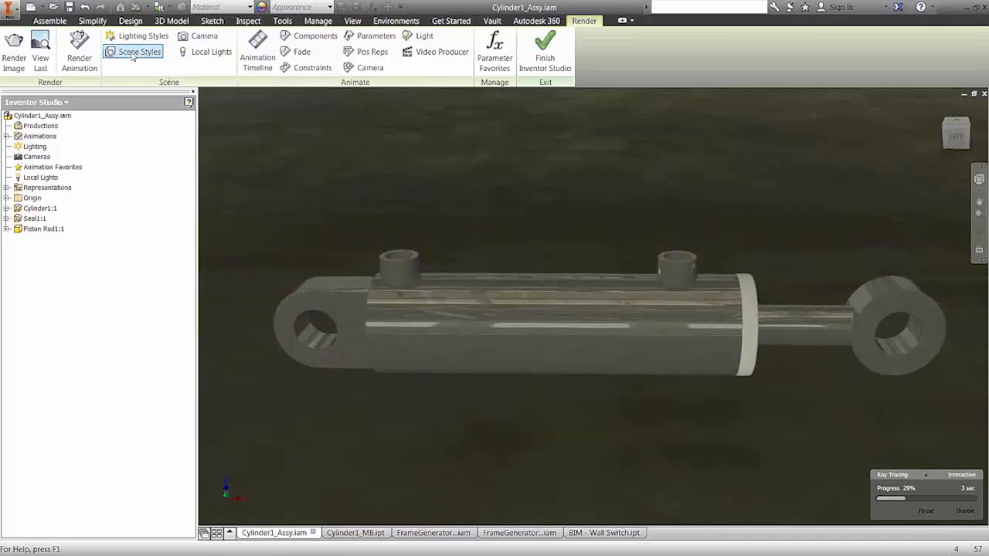
pyautogui.click(133, 55)
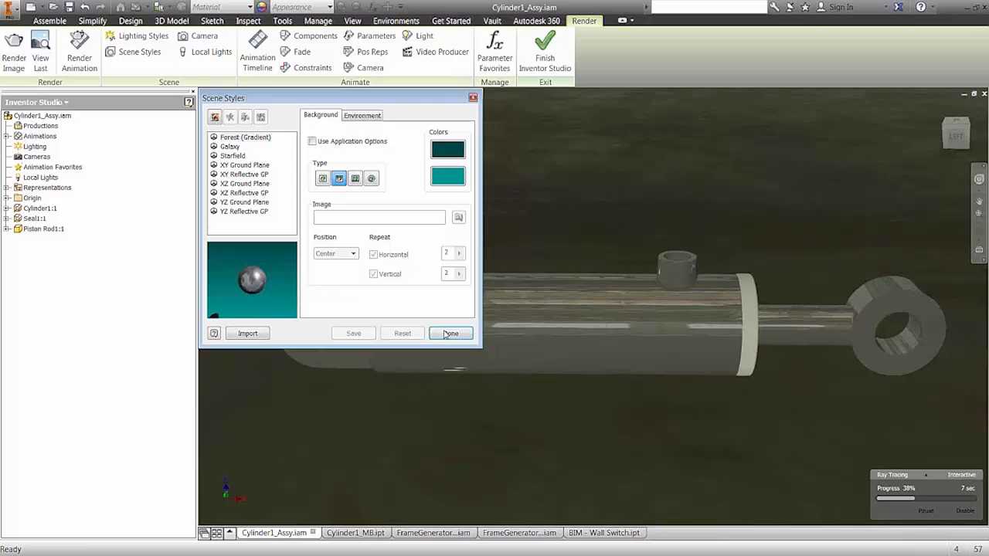
pyautogui.click(449, 334)
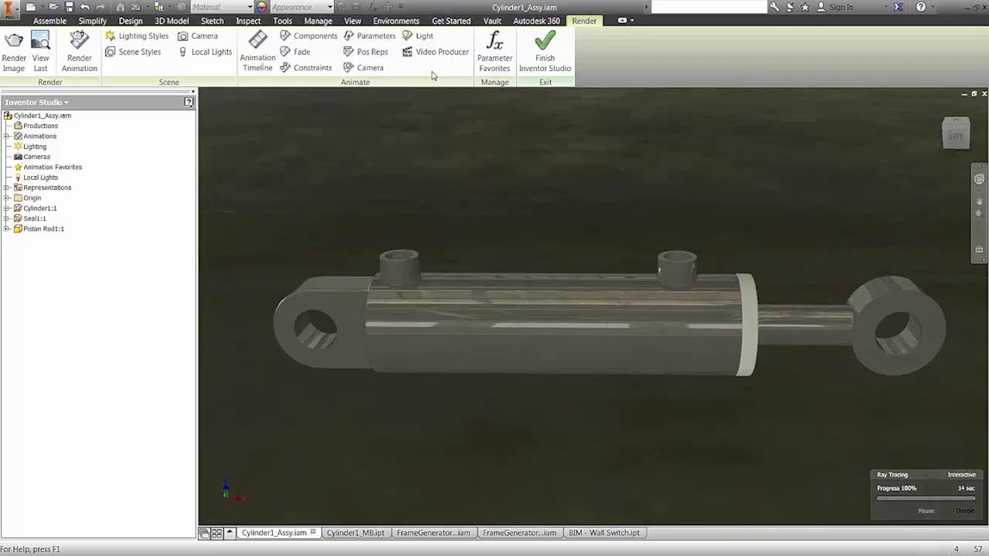
# Switch to the media player, play the StudioAnimation video of the red vise, and close the player.
pyautogui.hotkey('alt', 'Tab')
pyautogui.hotkey('alt', 'Tab')
pyautogui.hotkey('alt', 'Tab')
pyautogui.hotkey('alt', 'Tab')
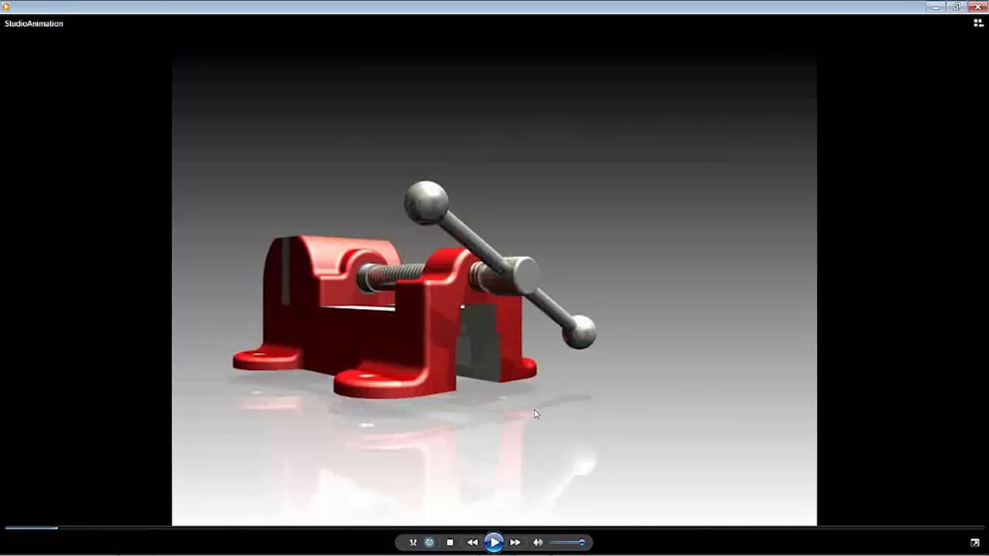
pyautogui.click(494, 543)
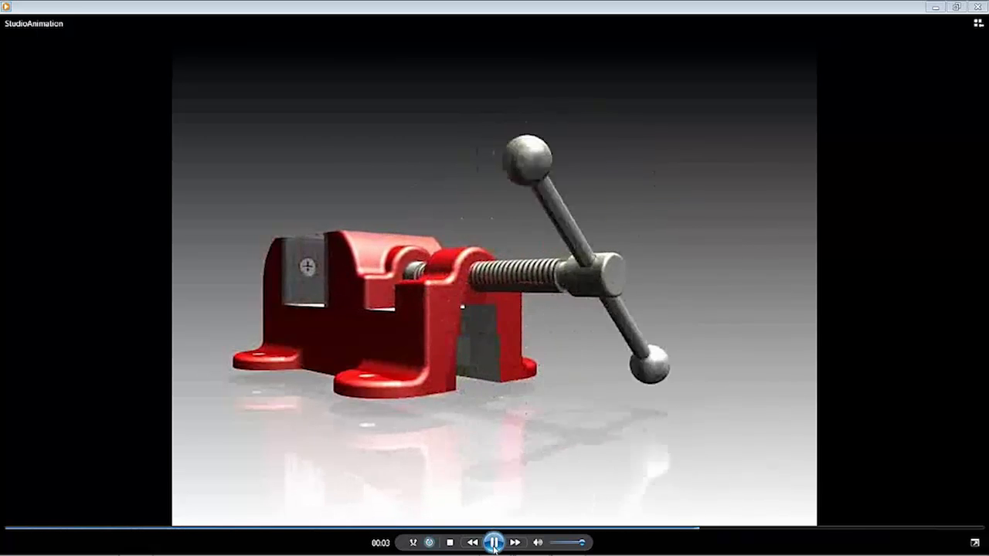
pyautogui.click(977, 8)
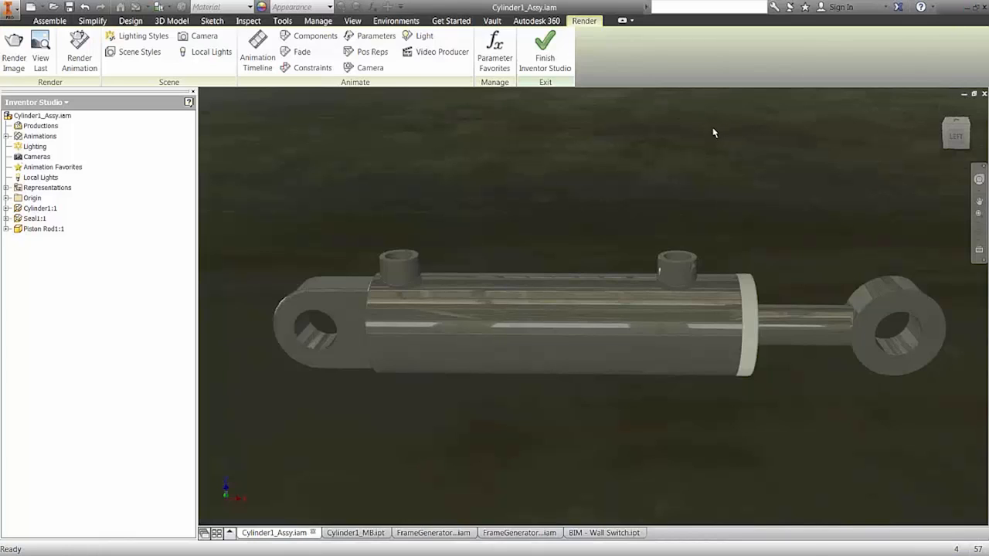
# Finish Inventor Studio for the cylinder assembly and switch to the PowerPoint slide show.
pyautogui.click(544, 49)
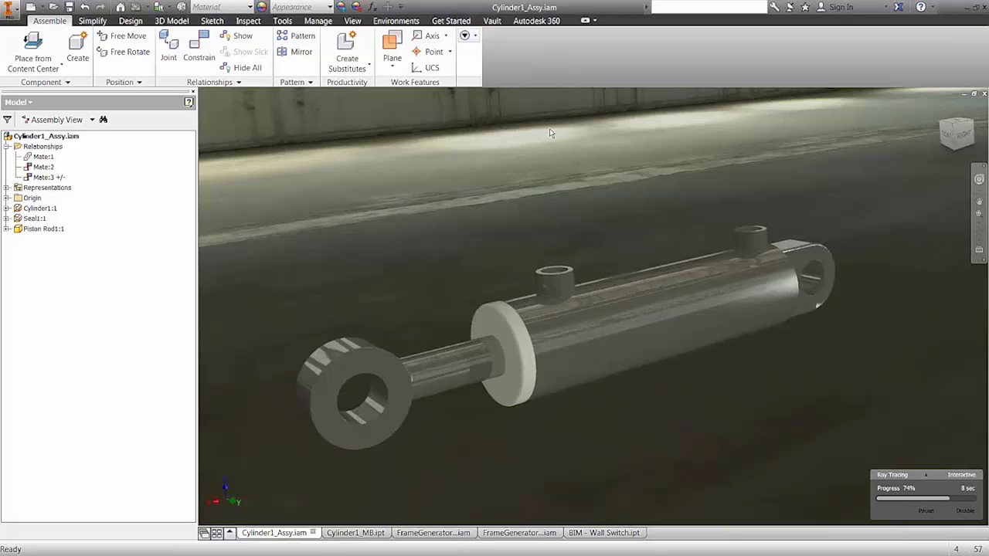
pyautogui.click(454, 534)
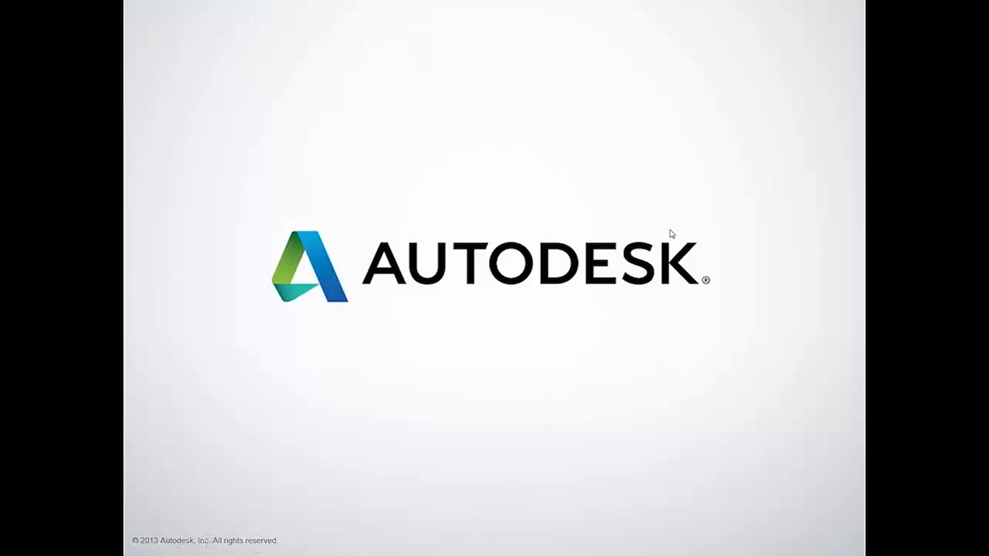
pyautogui.hotkey('alt', 'Tab')
pyautogui.hotkey('alt', 'Tab')
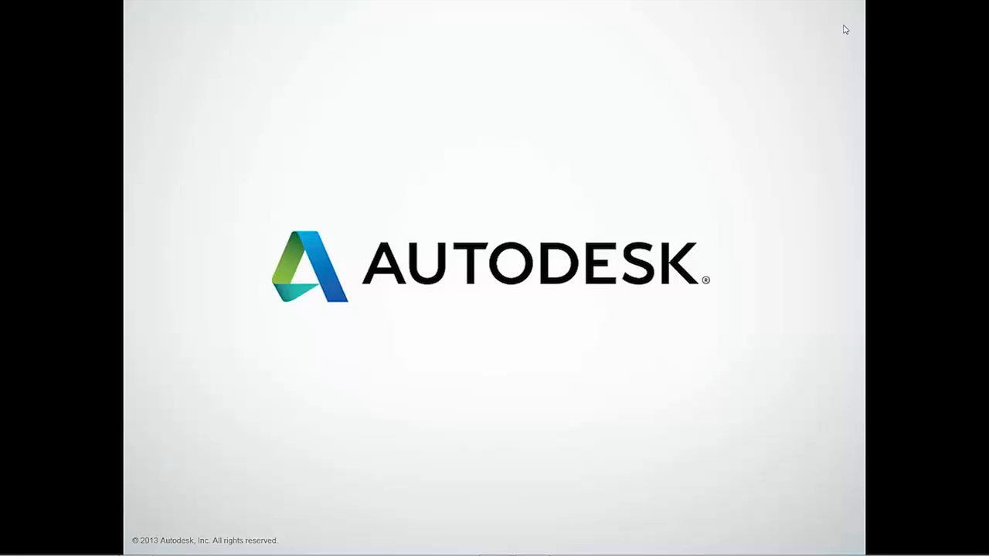
pyautogui.hotkey('alt', 'Tab')
pyautogui.hotkey('alt', 'Tab')
pyautogui.hotkey('alt', 'Tab')
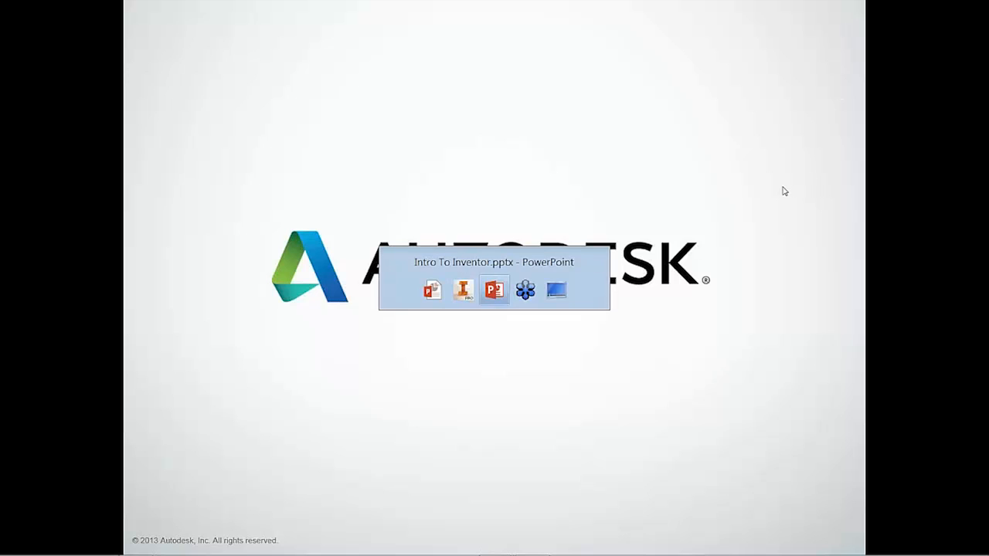
pyautogui.hotkey('alt', 'shift', 'Tab')
pyautogui.hotkey('alt', 'shift', 'Tab')
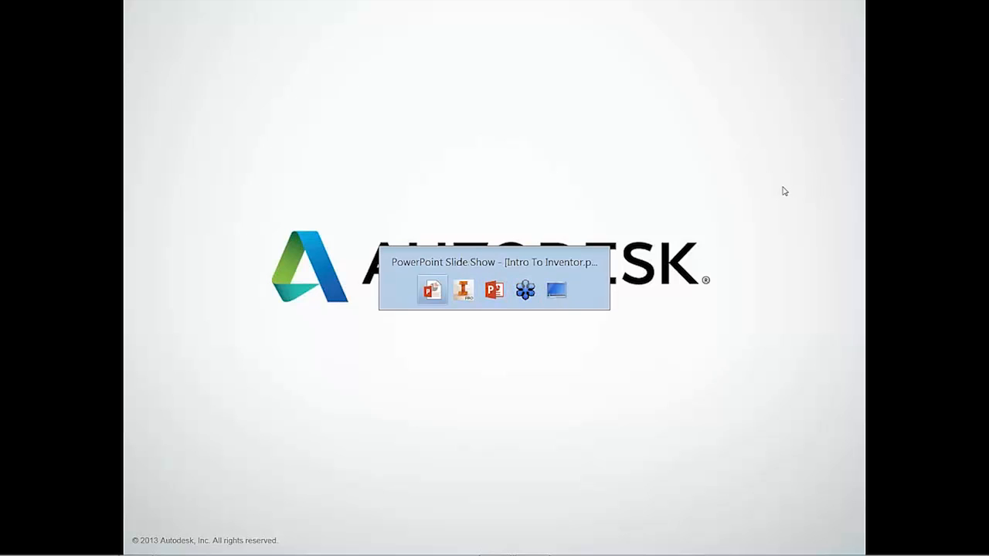